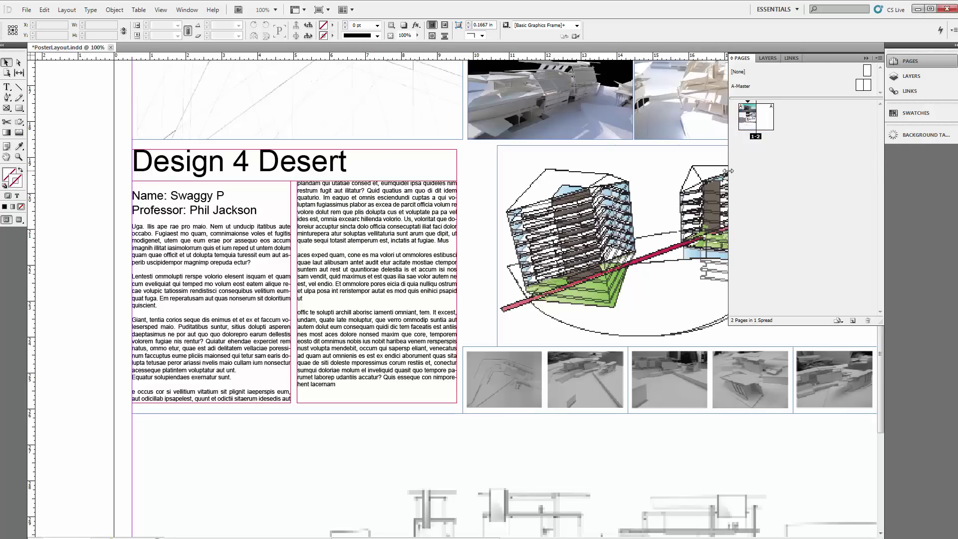
- Narrow the Pages panel and zoom the poster out to 75%
drag(729, 171, 774, 181)
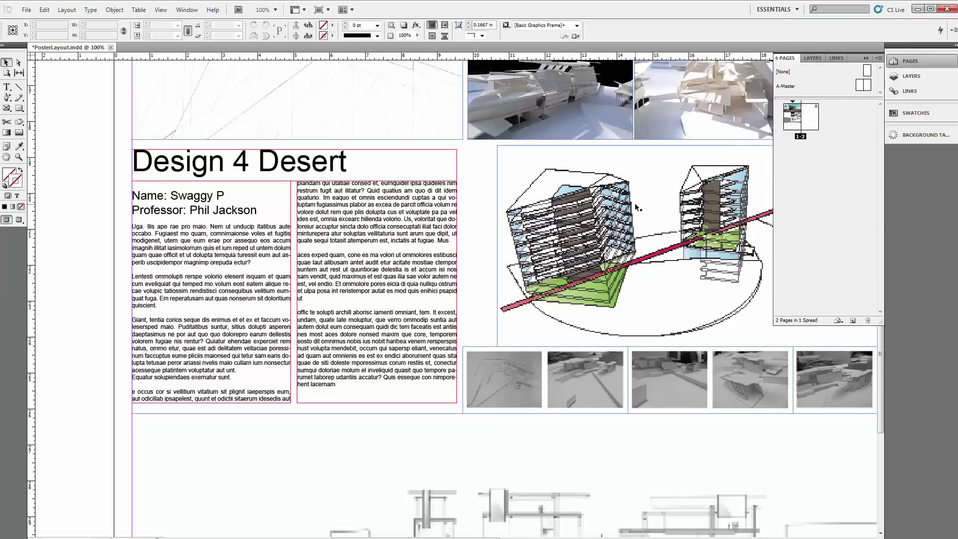
drag(636, 207, 411, 305)
key(ctrl+minus)
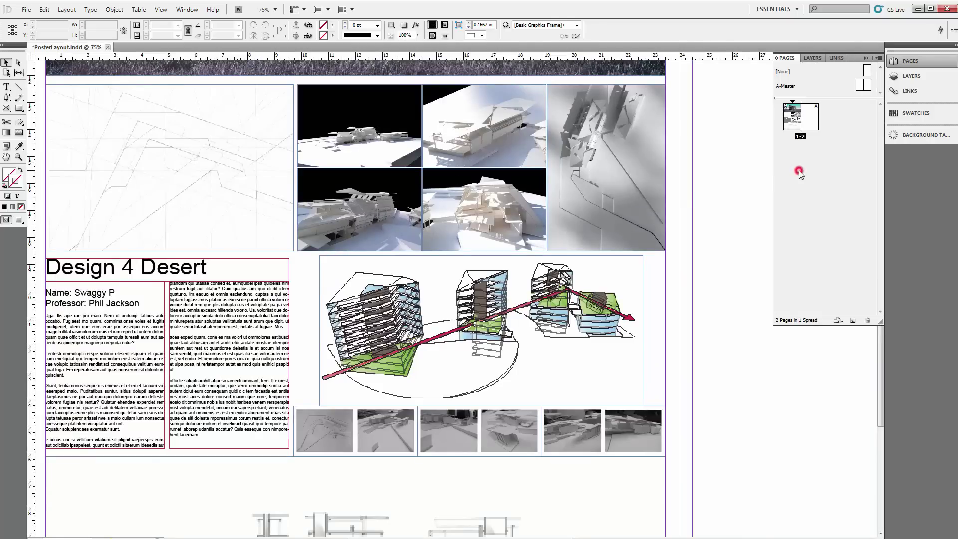
- Lock Layer 1 in the Layers panel, leaving only the Text layer editable
click(815, 59)
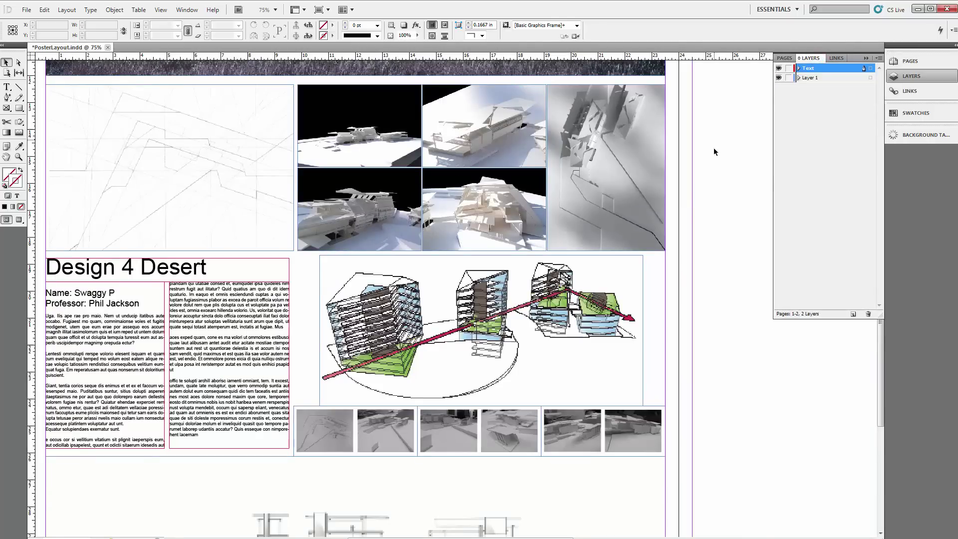
click(788, 78)
scroll(298, 182, up, 4)
scroll(298, 182, left, 2)
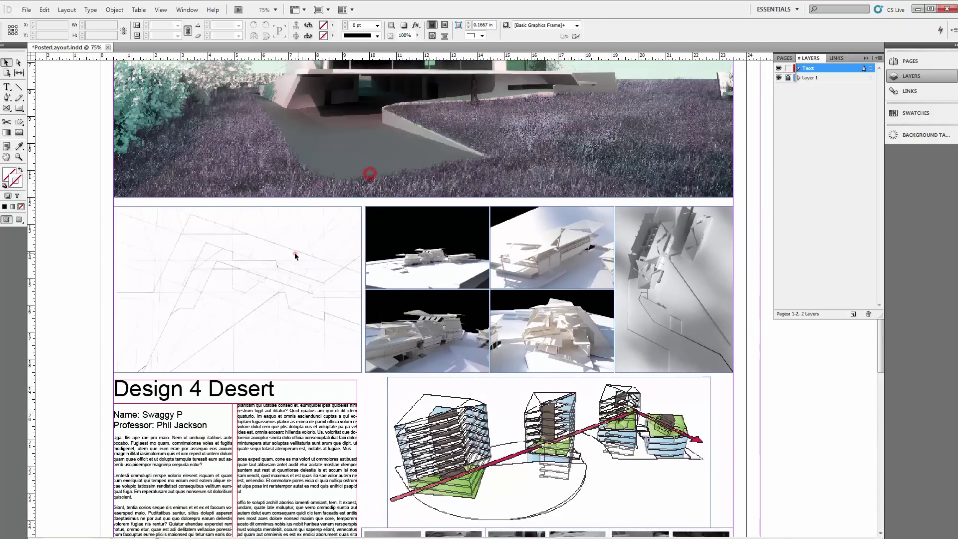
scroll(295, 256, down, 4)
scroll(295, 256, right, 2)
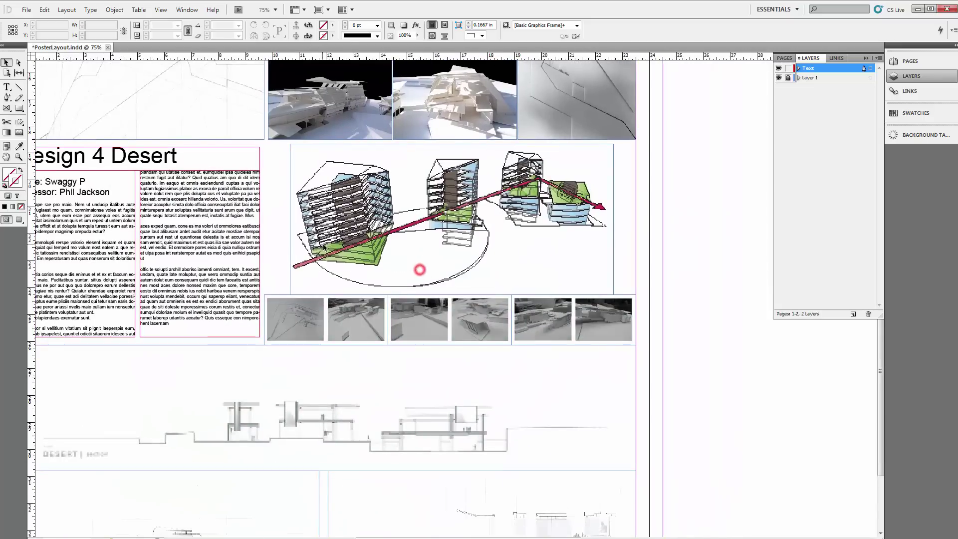
scroll(345, 184, up, 1)
scroll(346, 185, left, 2)
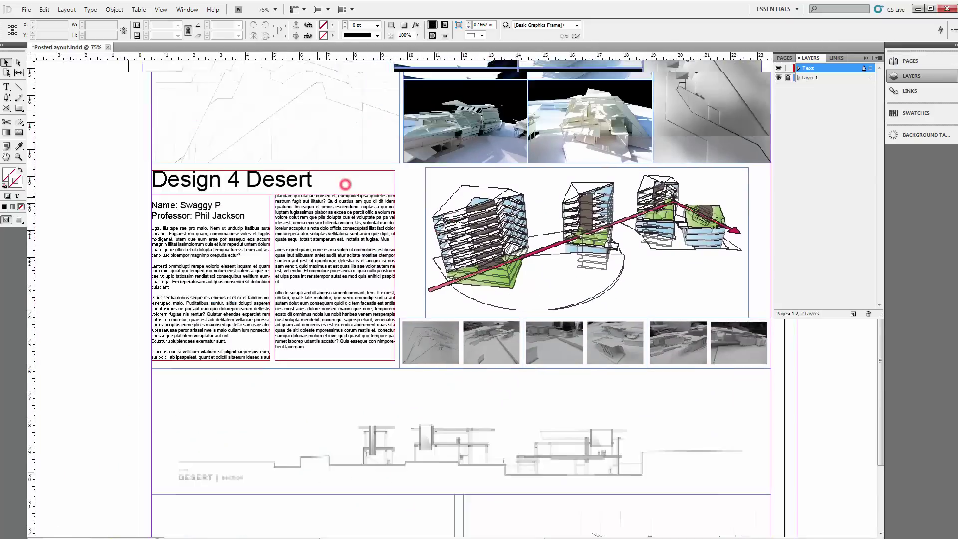
scroll(345, 184, down, 3)
scroll(345, 184, right, 3)
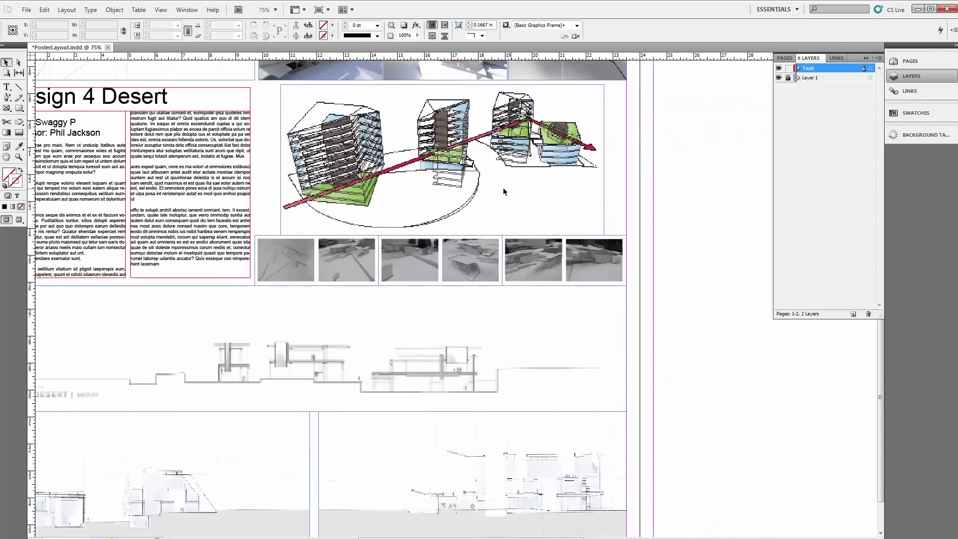
scroll(459, 190, up, 2)
scroll(460, 190, left, 3)
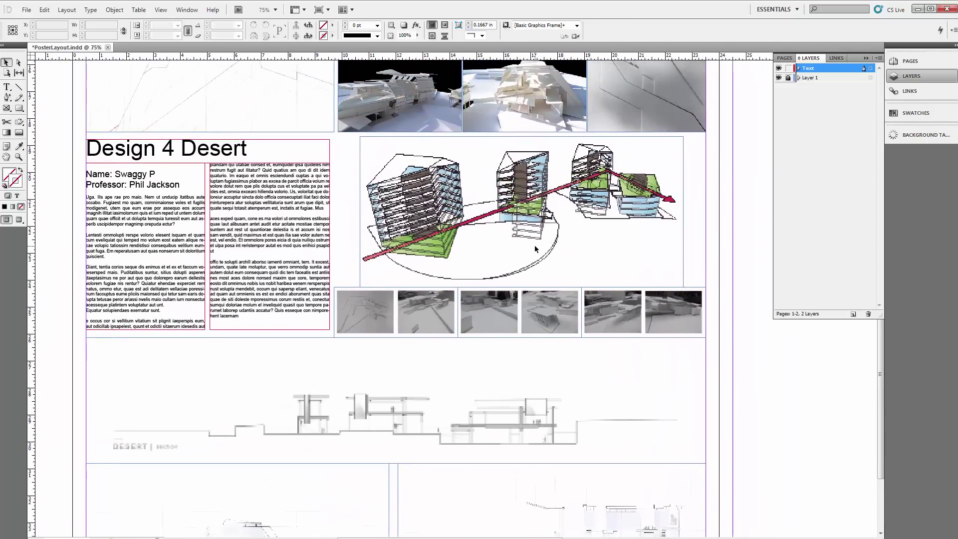
- Alt-drag a copy of the Design 4 Desert title onto the diagram and retype it as 'Diagram'
click(179, 157)
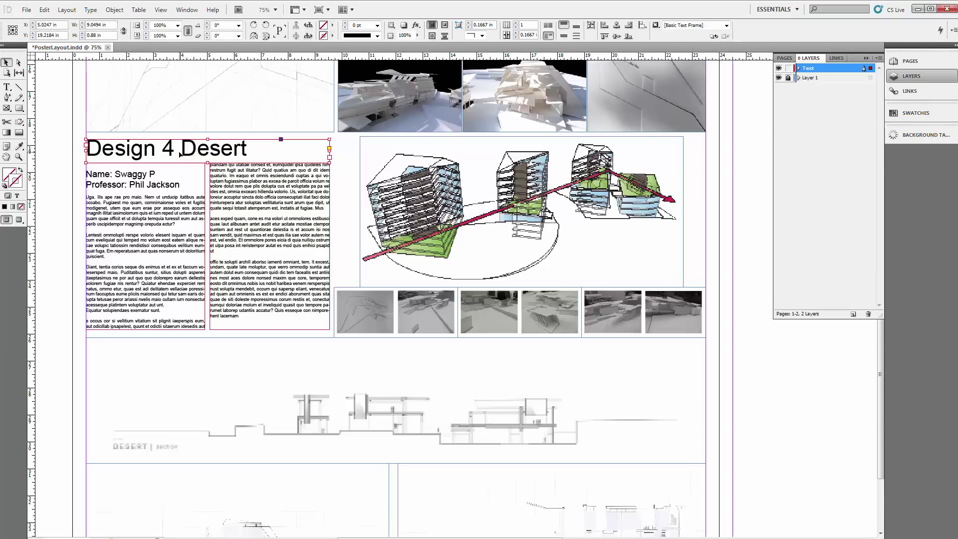
drag(180, 156, 623, 282)
scroll(624, 283, right, 3)
double_click(520, 255)
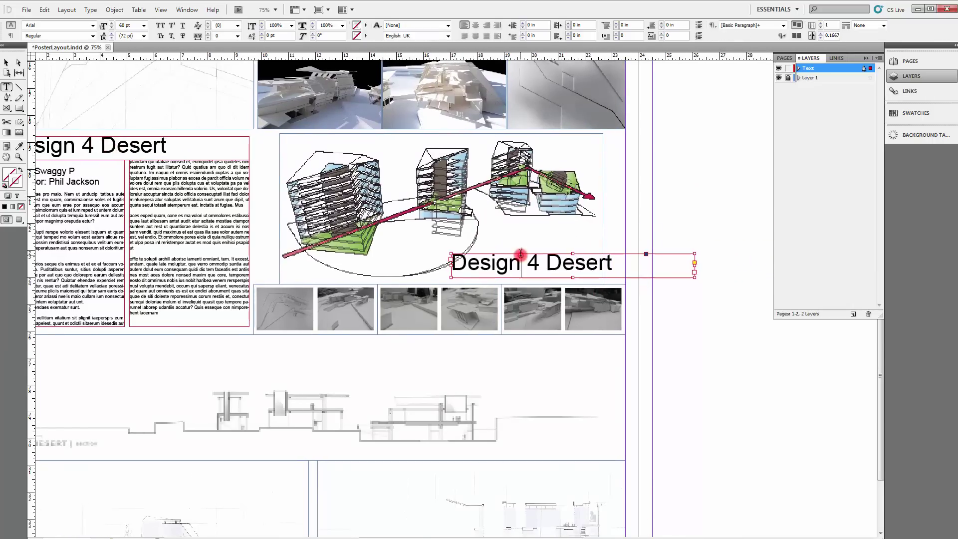
triple_click(521, 255)
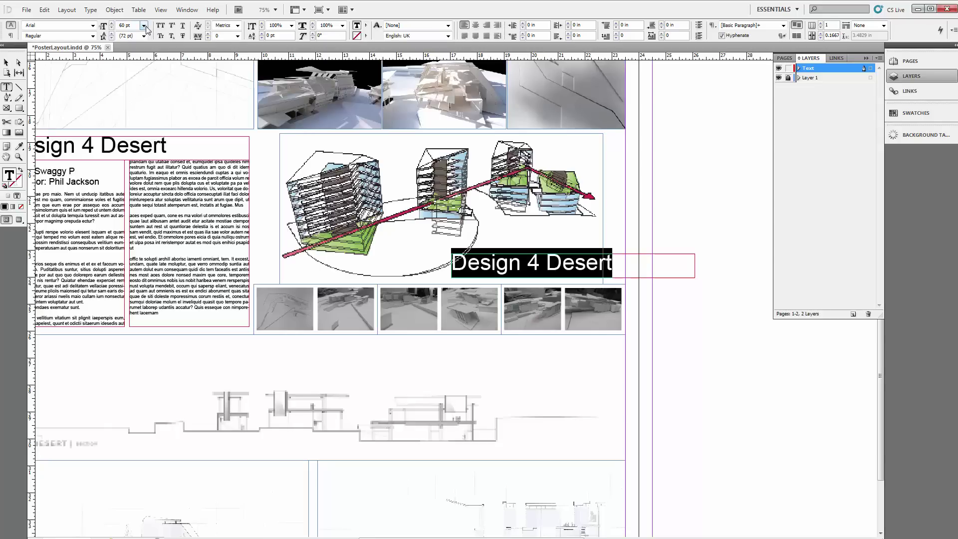
text(Diagram)
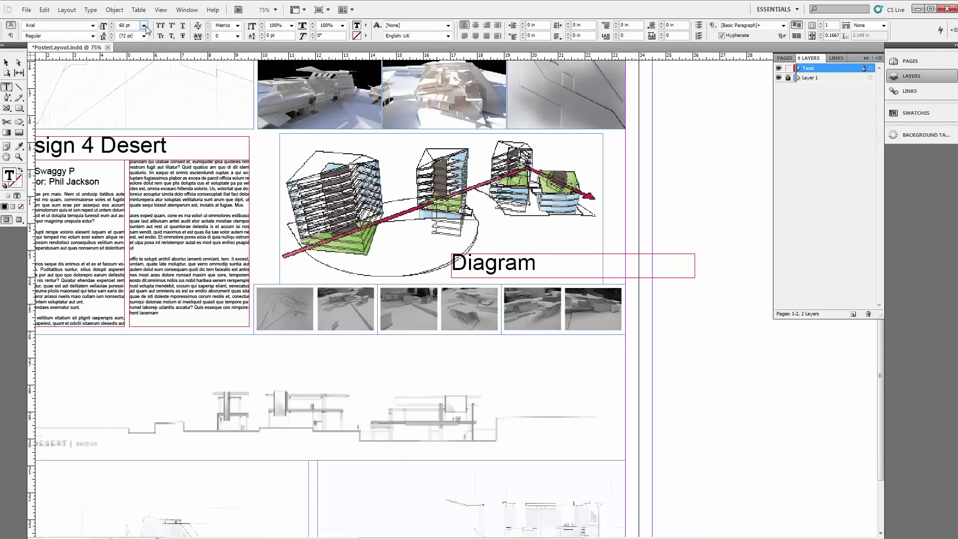
- Set the Diagram label to 14 pt, move it up and right, and fit the frame to its text
double_click(510, 273)
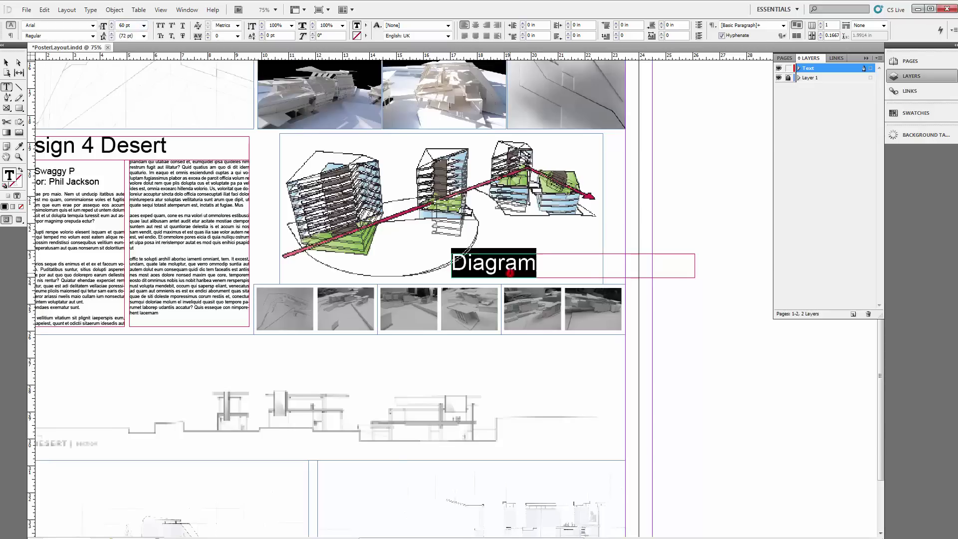
click(143, 25)
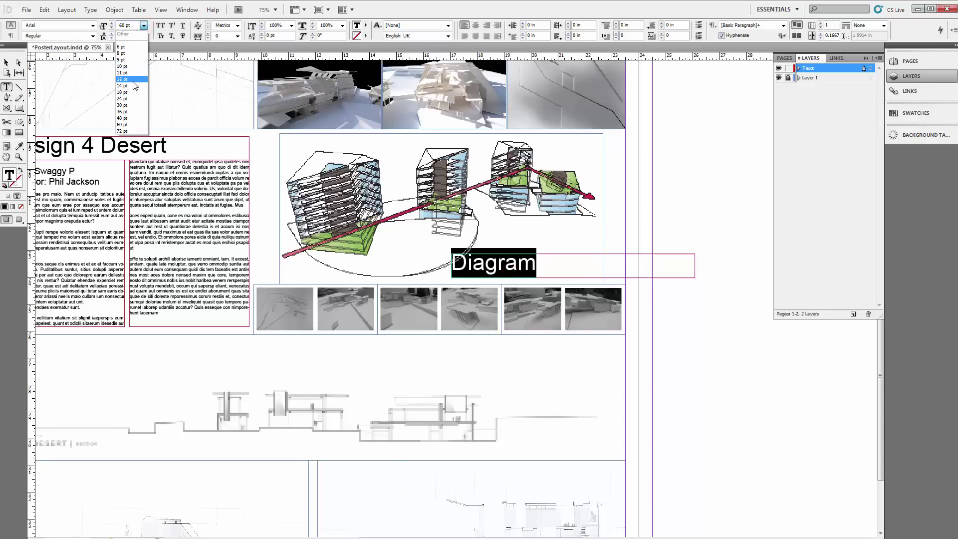
click(134, 85)
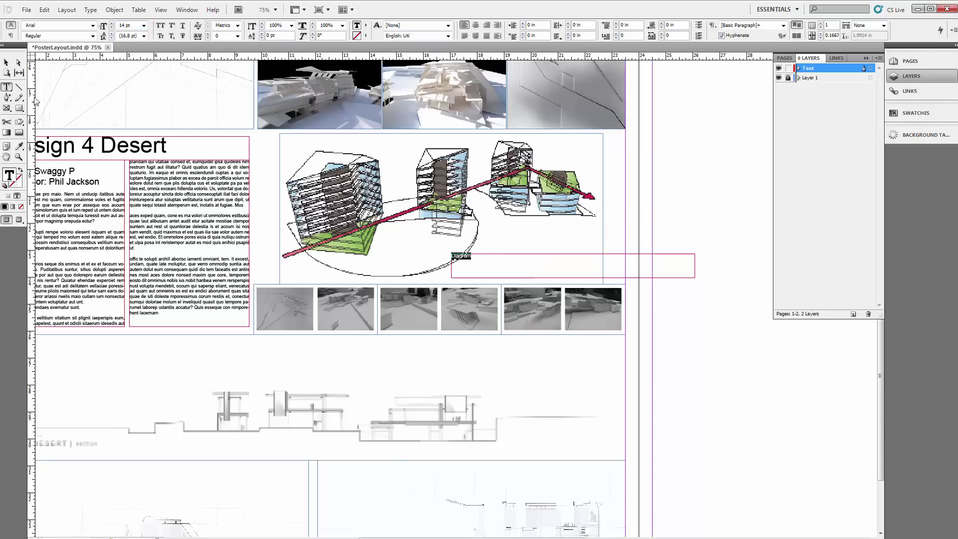
click(6, 63)
drag(515, 271, 551, 265)
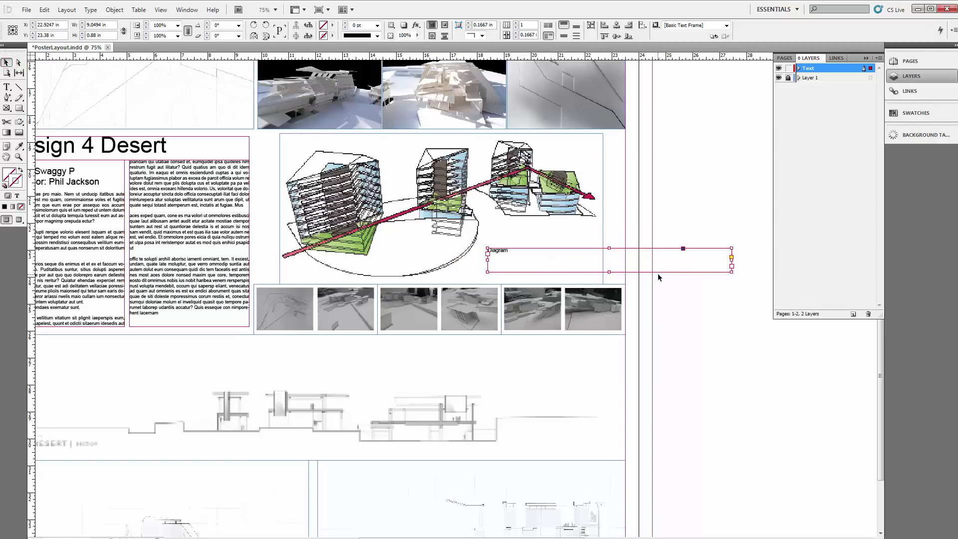
double_click(732, 271)
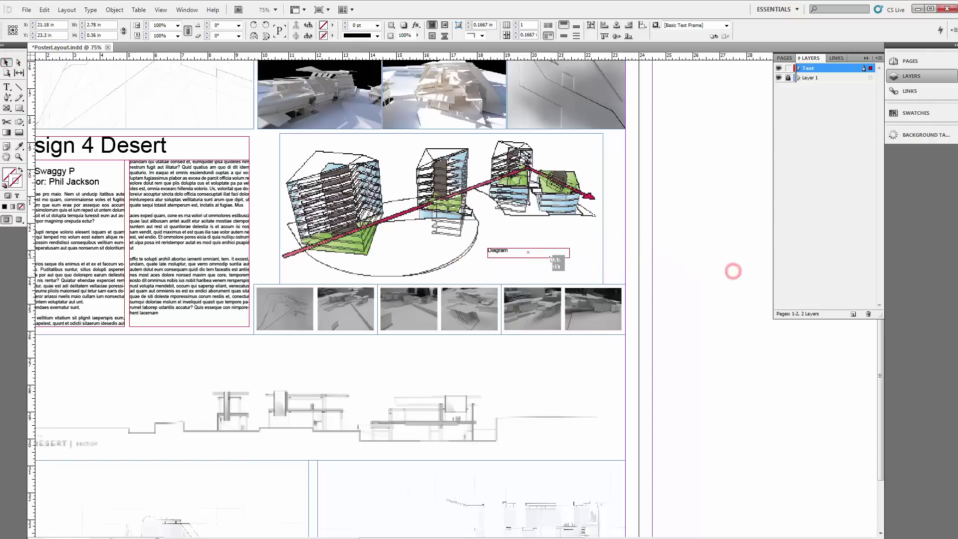
- At 100% zoom, move the Diagram label to the diagram's bottom-right corner and right-align its text
scroll(514, 274, down, 2)
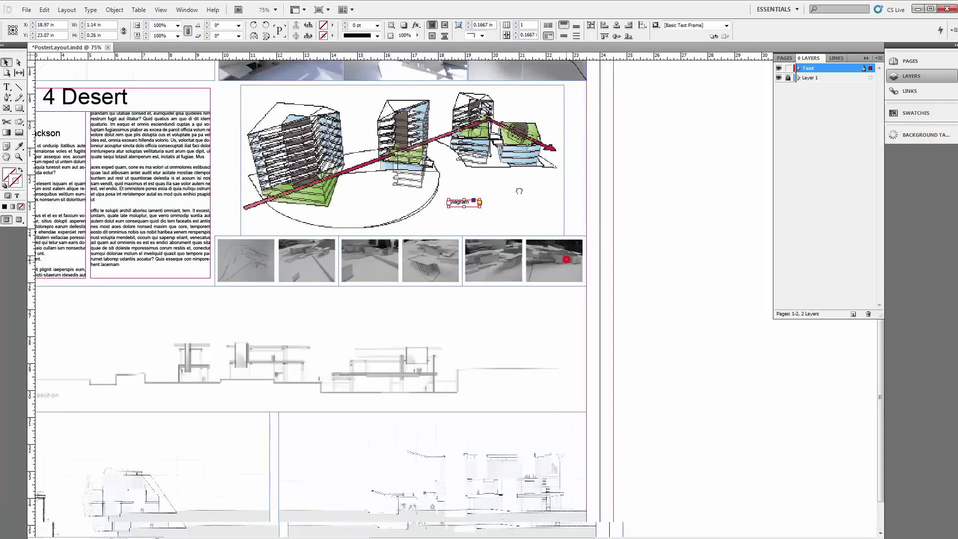
key(ctrl+=)
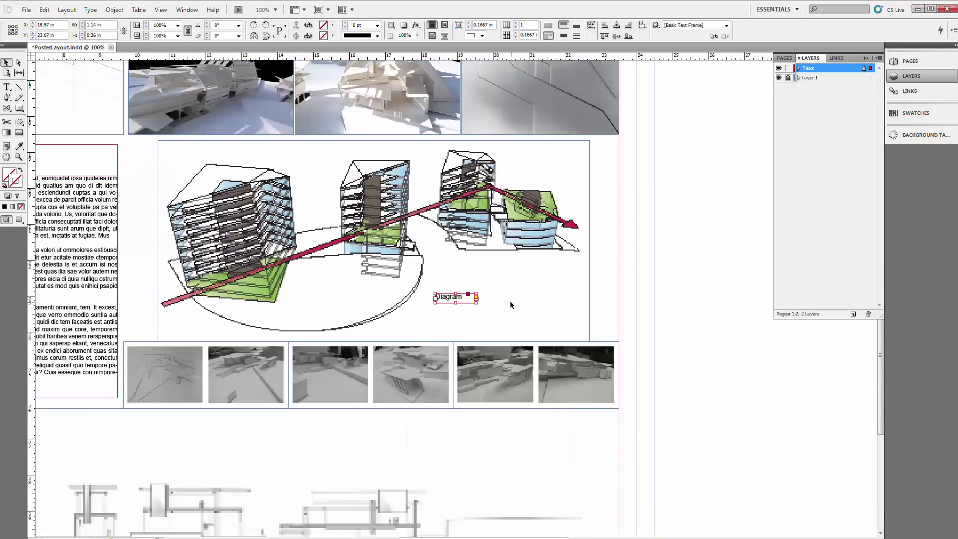
drag(465, 302, 579, 340)
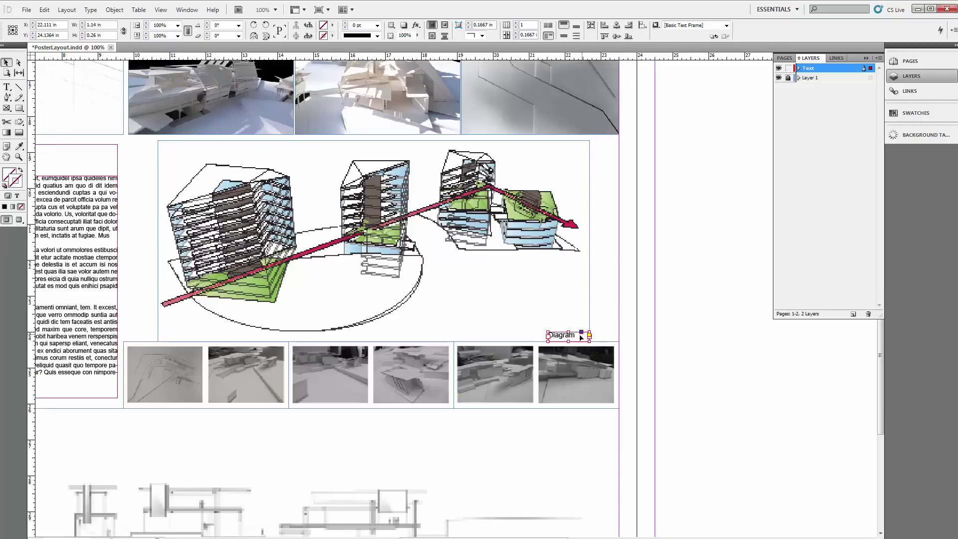
double_click(564, 336)
key(ctrl+a)
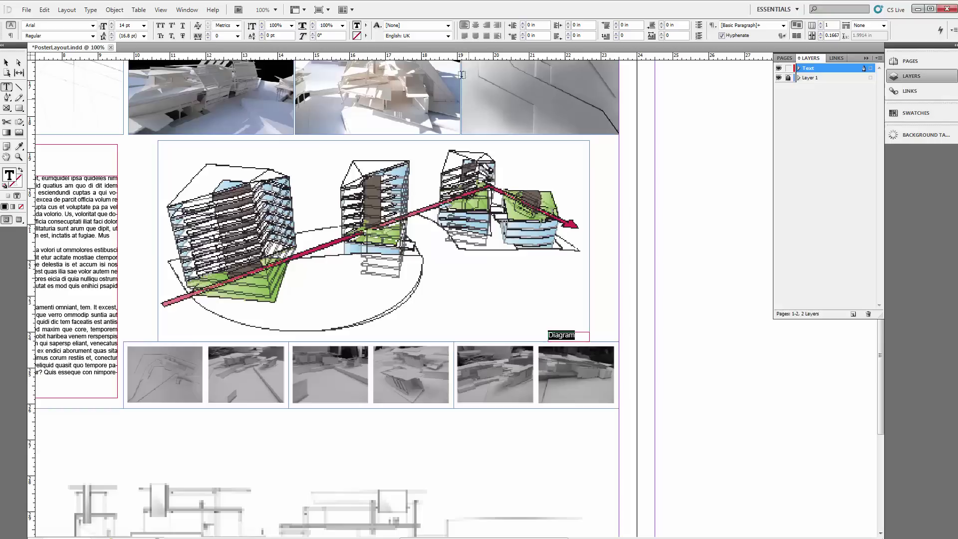
click(476, 25)
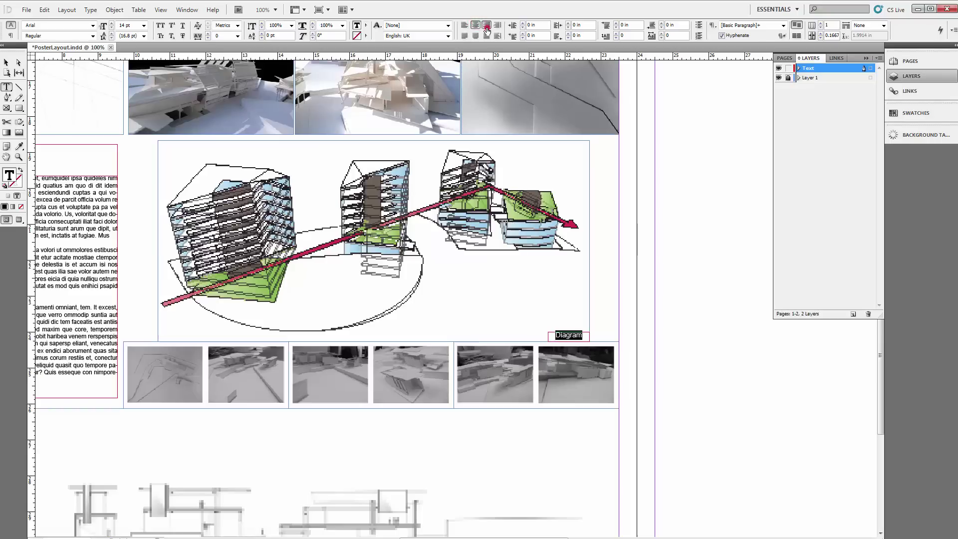
click(487, 25)
click(10, 65)
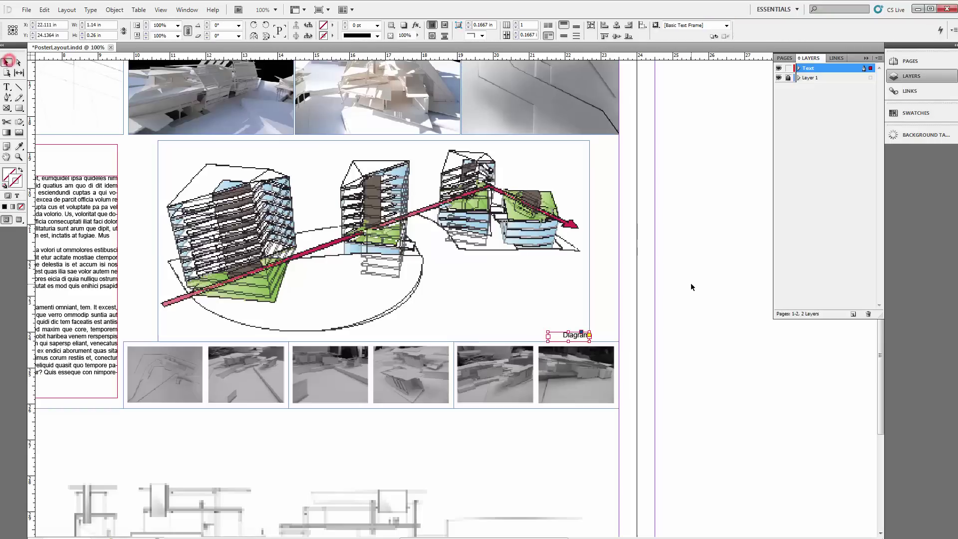
click(672, 286)
- Duplicate the Diagram label down beside the section drawing
drag(692, 325, 678, 169)
click(560, 169)
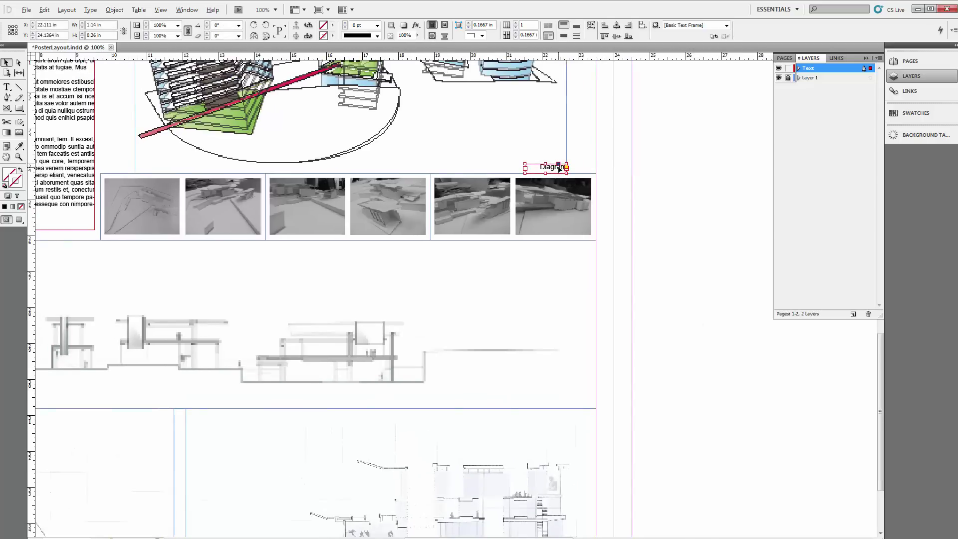
drag(559, 170, 546, 385)
drag(479, 359, 543, 247)
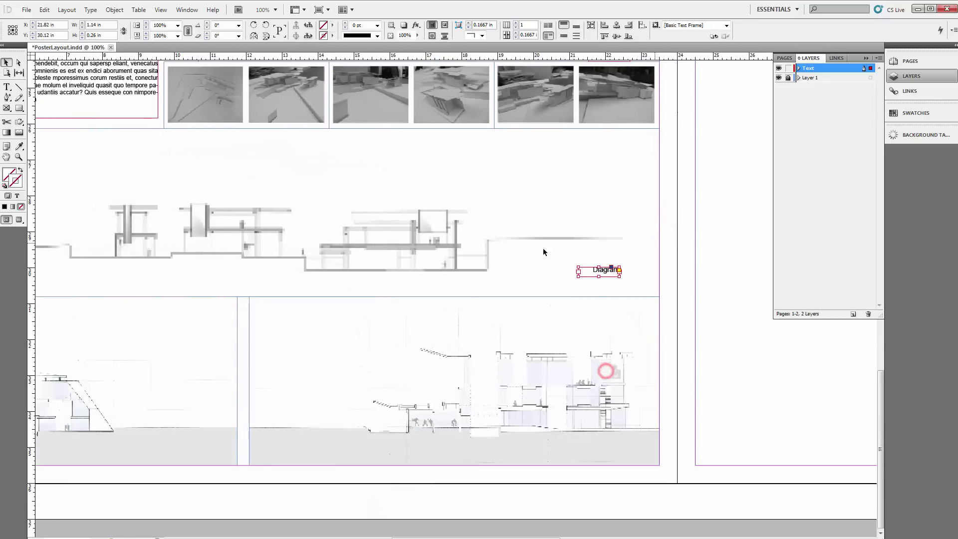
- Retype the copied label as 'Section'
double_click(603, 271)
double_click(603, 269)
text(S)
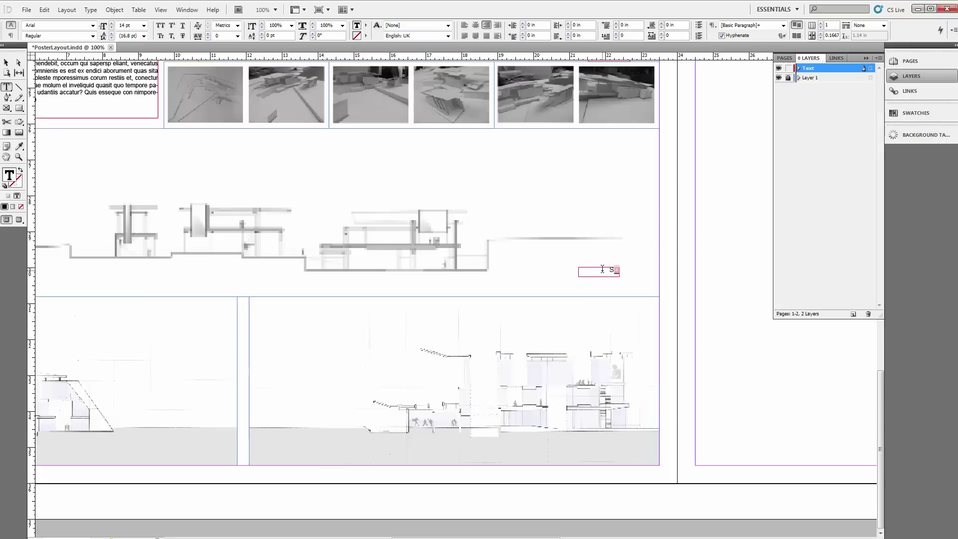
text(Section)
click(14, 65)
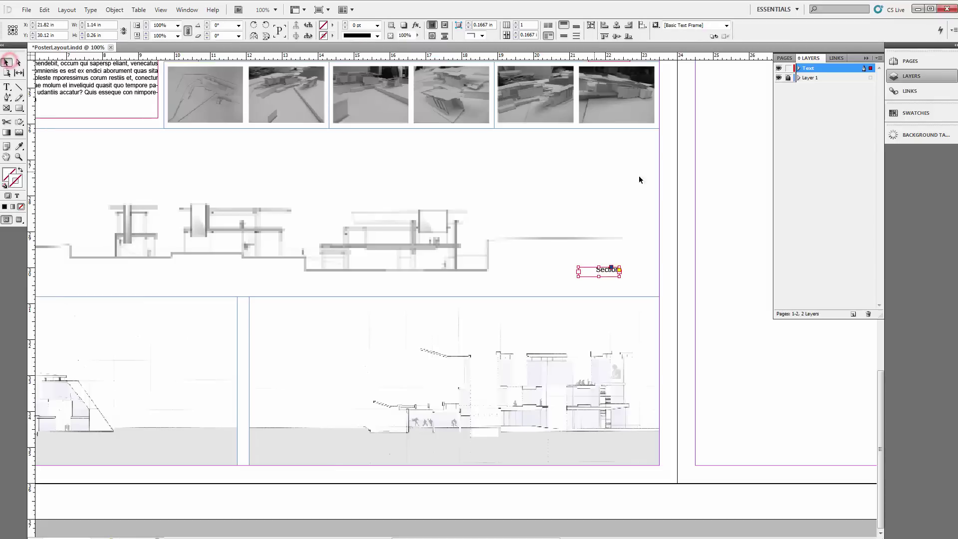
click(712, 182)
click(673, 260)
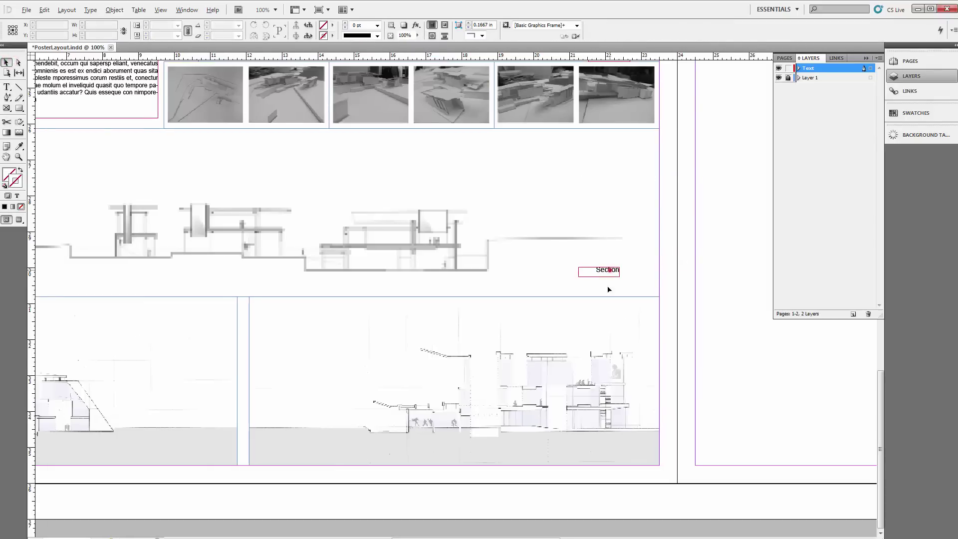
- Duplicate the Section label onto the lower drawing and select the caption's word for editing
mouse_move(608, 272)
mouse_down()
mouse_move(616, 439)
mouse_move(639, 456)
mouse_move(198, 488)
mouse_move(215, 459)
mouse_up()
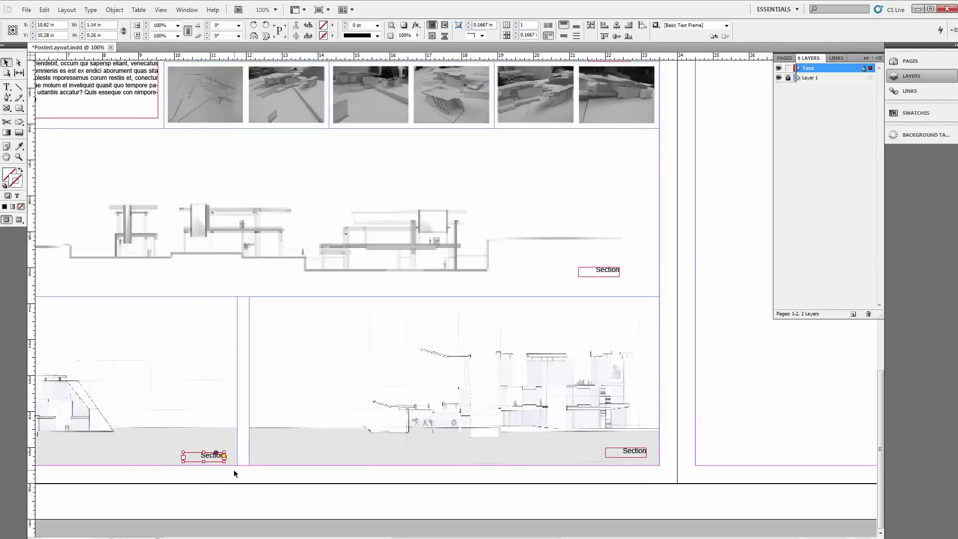
click(234, 474)
drag(652, 283, 605, 283)
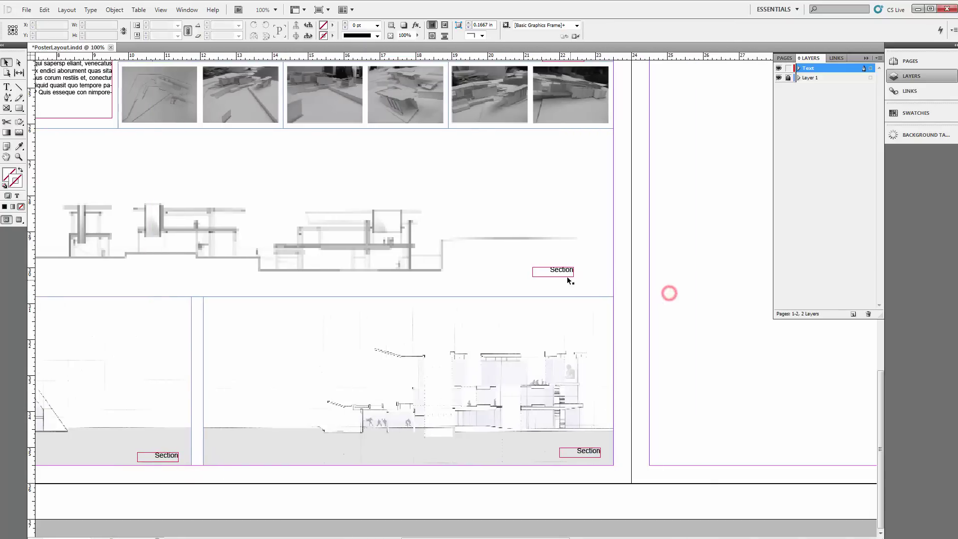
double_click(561, 270)
double_click(561, 270)
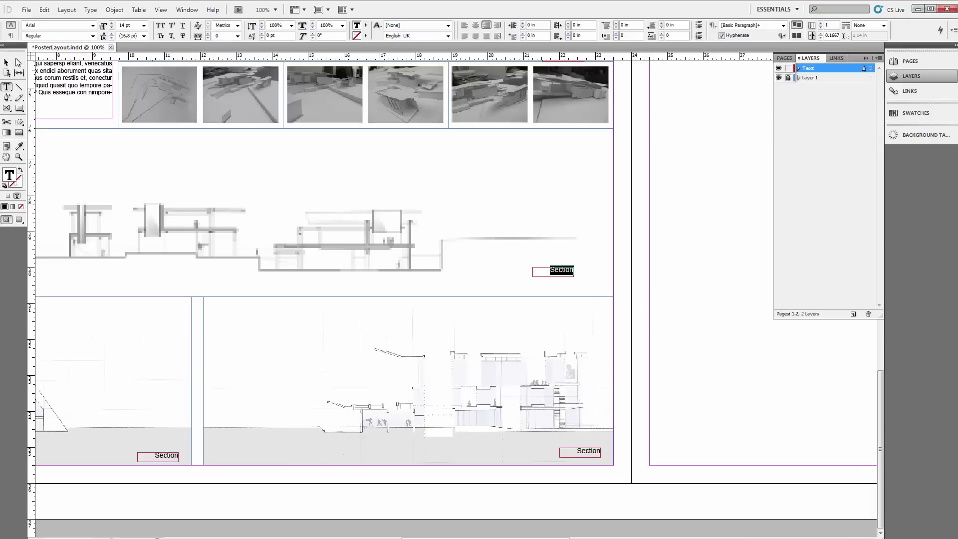
- Colour the lower-right Section caption magenta, after first trying red, from the Swatches panel
click(7, 62)
click(668, 321)
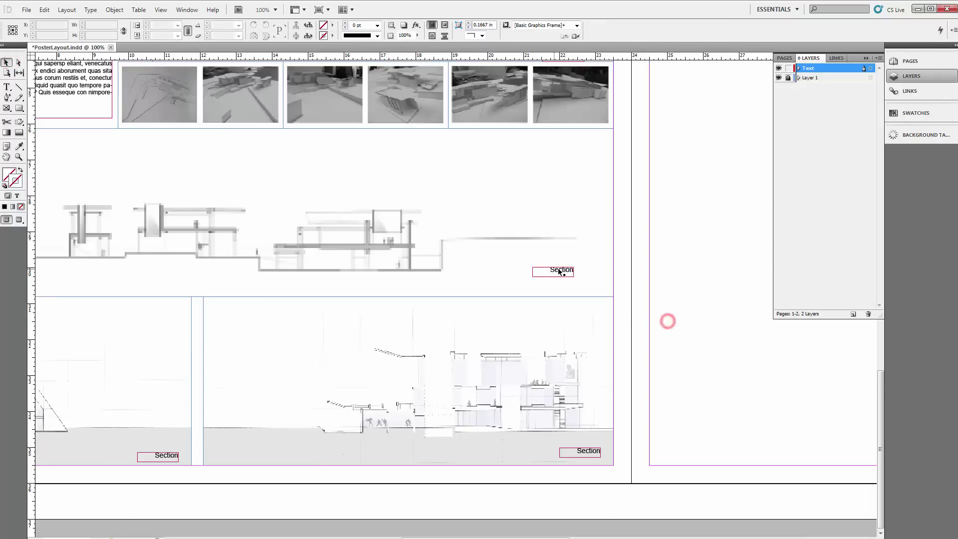
click(587, 455)
double_click(585, 454)
double_click(585, 454)
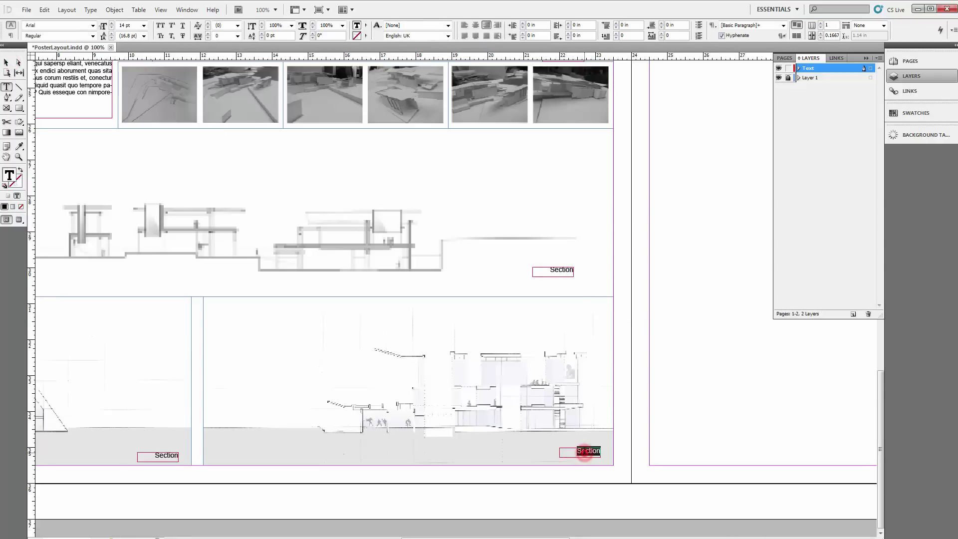
click(901, 114)
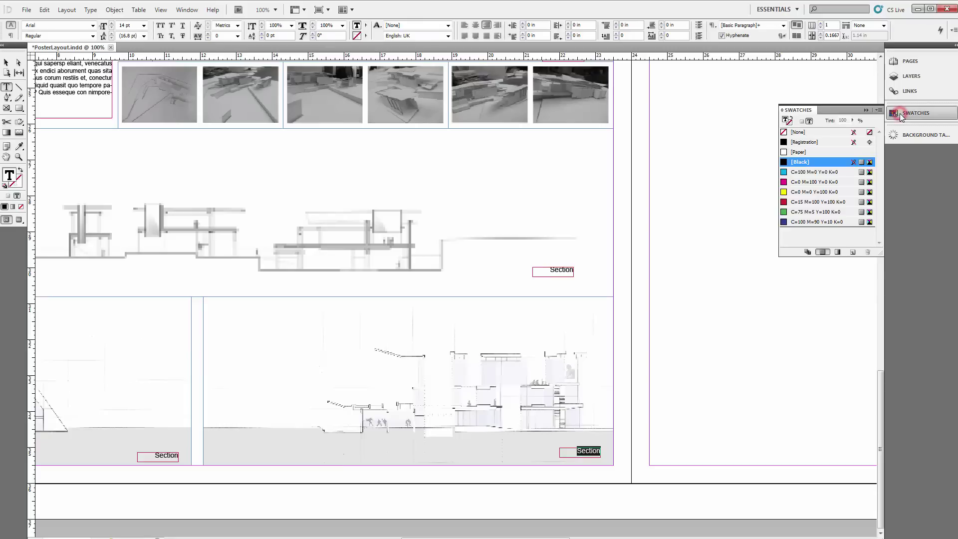
click(796, 205)
click(724, 254)
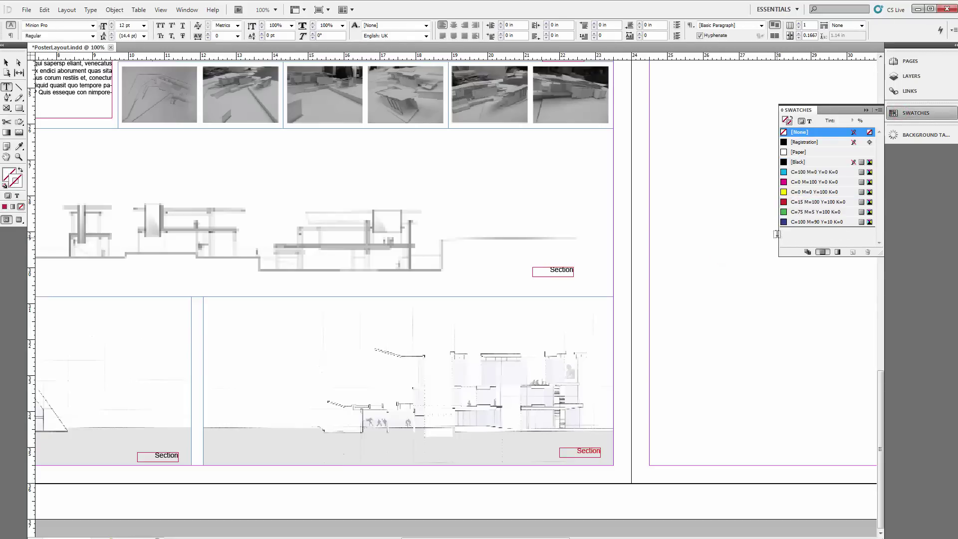
drag(590, 454, 721, 454)
double_click(719, 454)
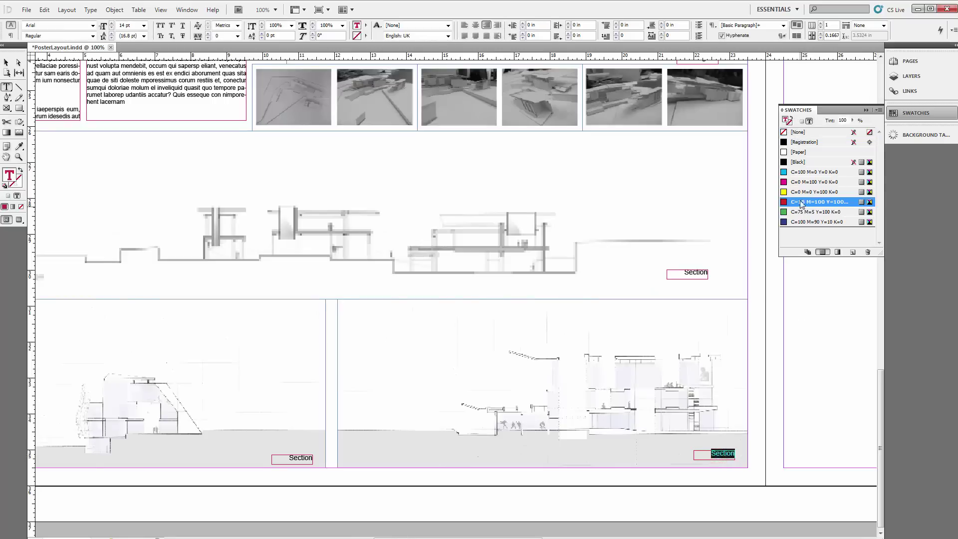
click(801, 182)
click(754, 315)
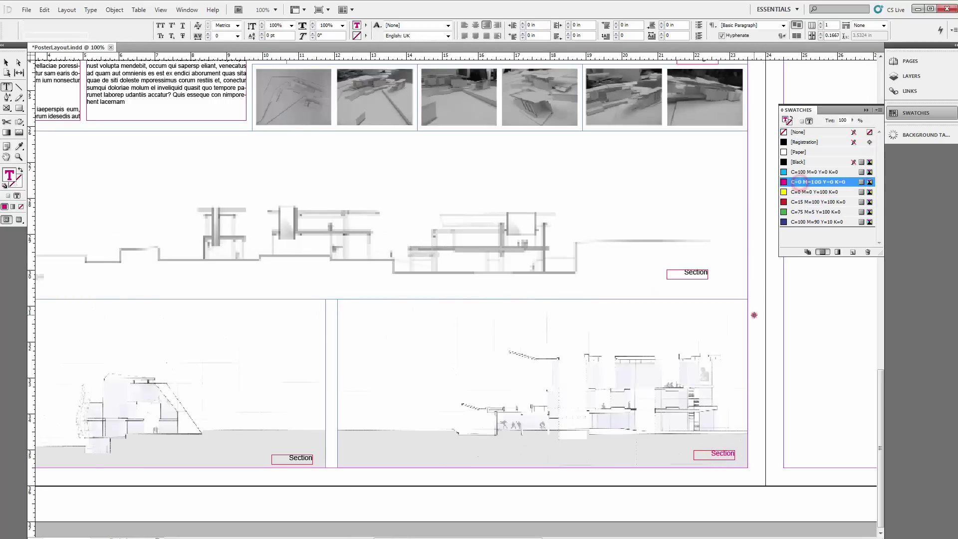
- Colour the lower-left Section caption cyan (C=100 M=0 Y=0 K=0)
double_click(300, 458)
click(803, 172)
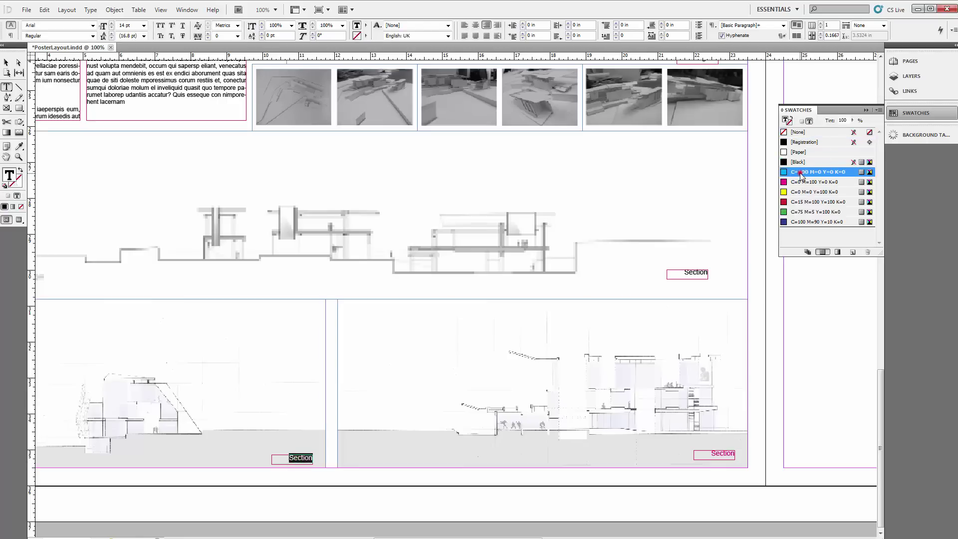
click(7, 63)
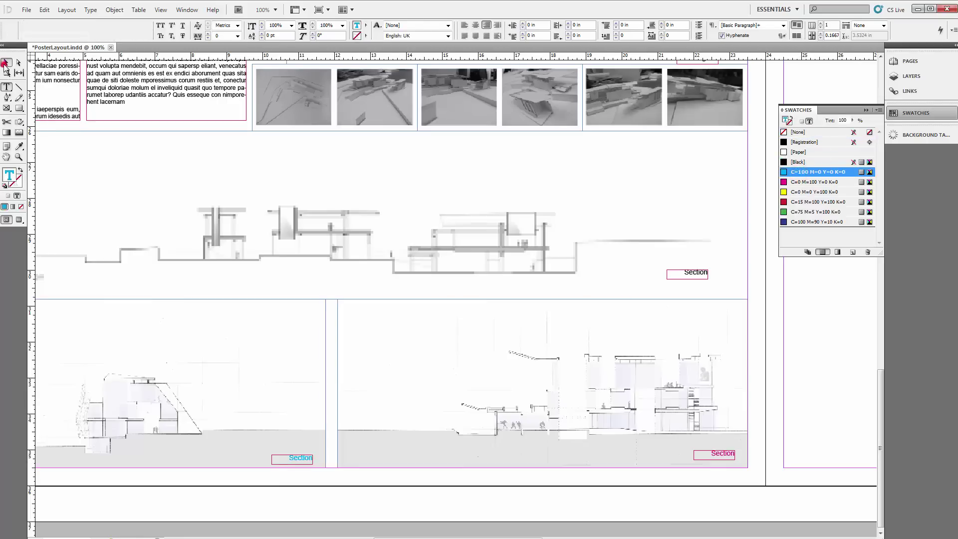
click(331, 313)
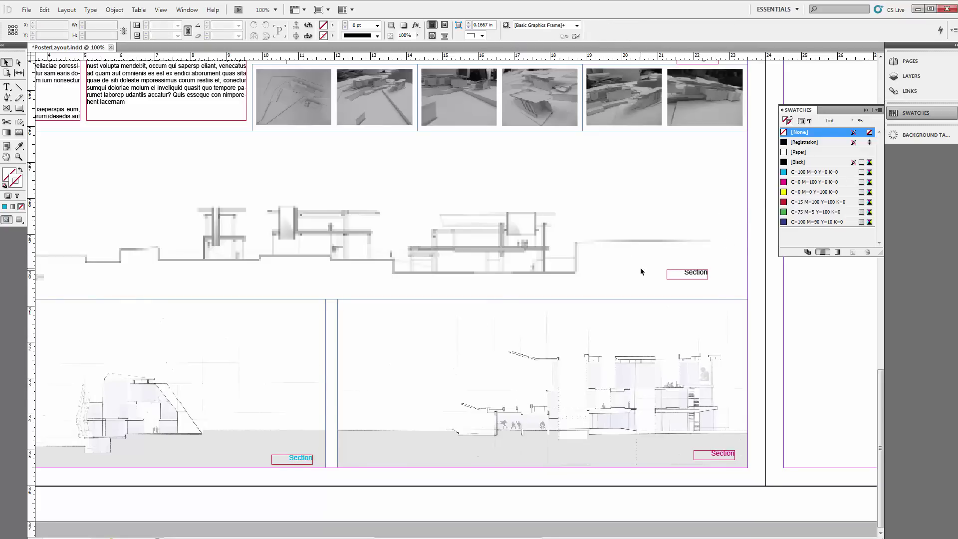
scroll(314, 194, up, 5)
scroll(314, 195, left, 5)
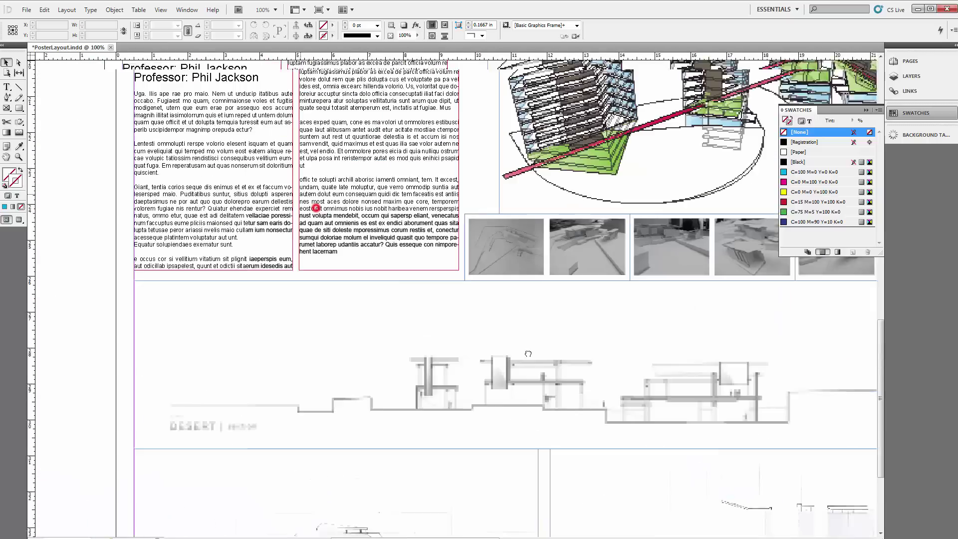
- Give both body text columns under Design 4 Desert a 60% grey tint
double_click(326, 242)
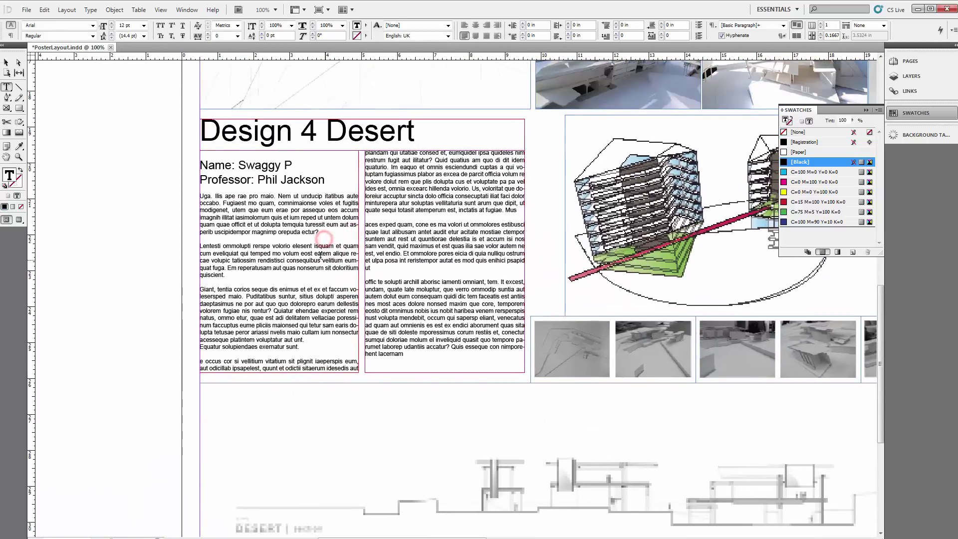
drag(422, 355, 193, 193)
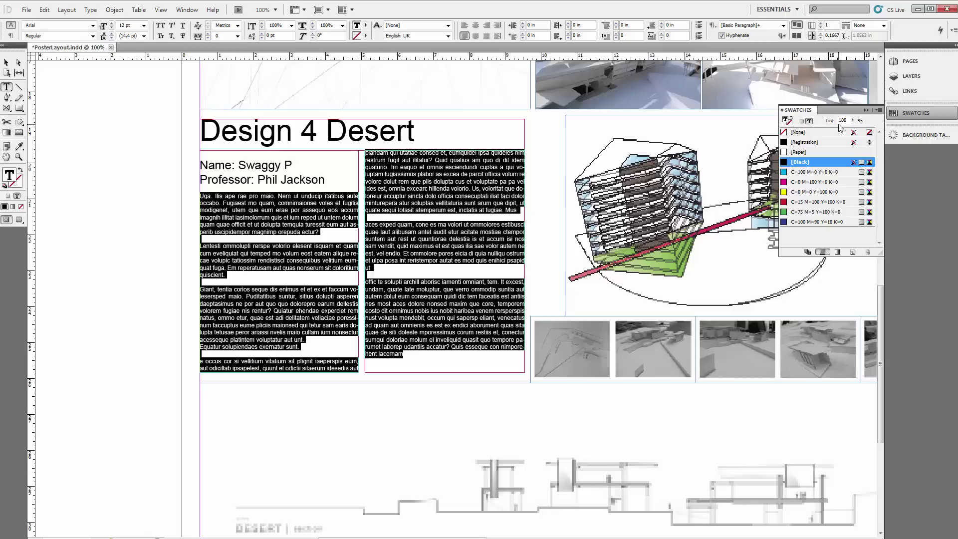
click(853, 121)
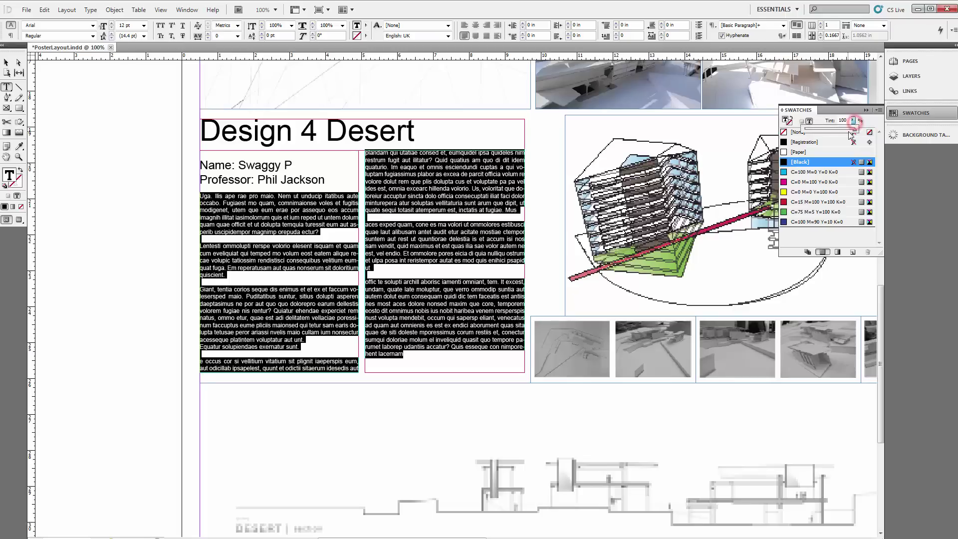
drag(855, 133, 839, 132)
drag(837, 131, 837, 131)
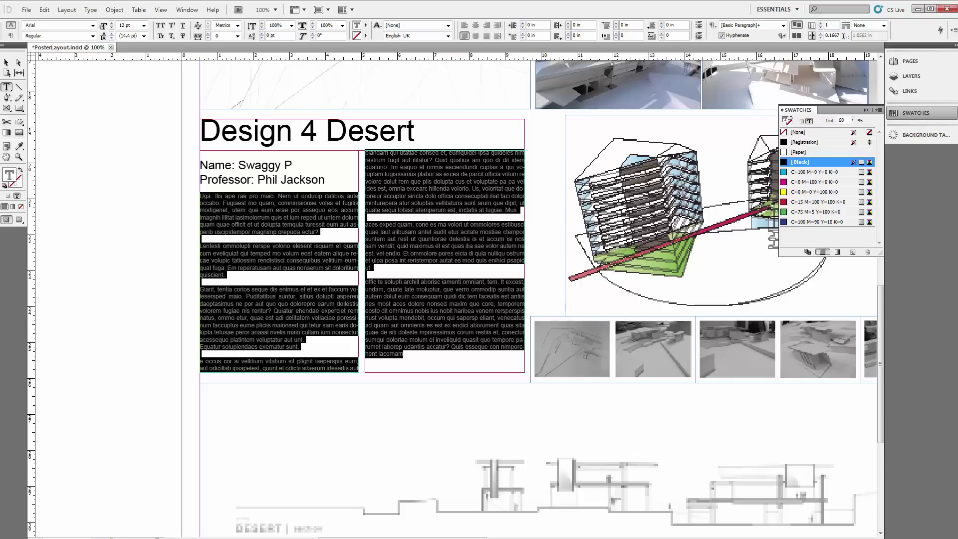
click(6, 63)
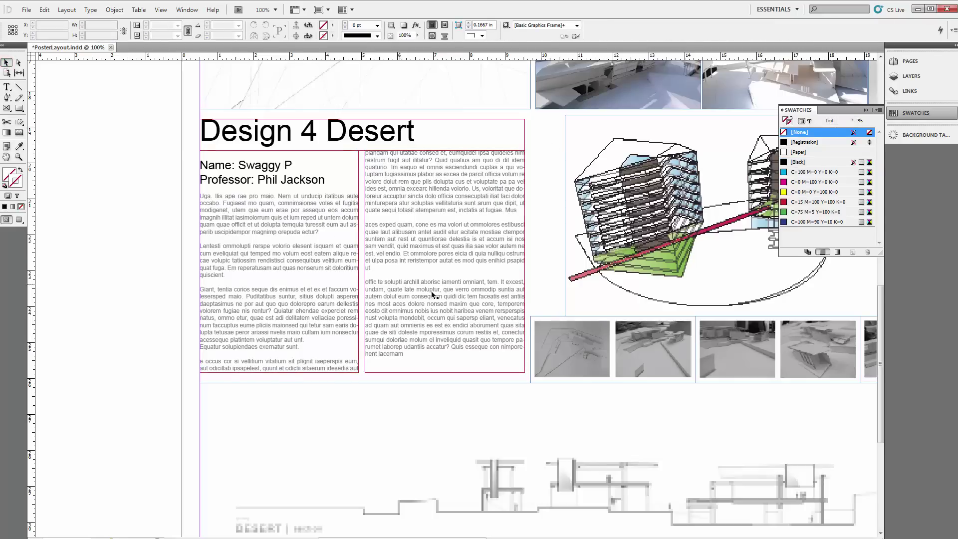
- Zoom the poster out to 75% and collapse the Swatches panel
drag(553, 337, 652, 310)
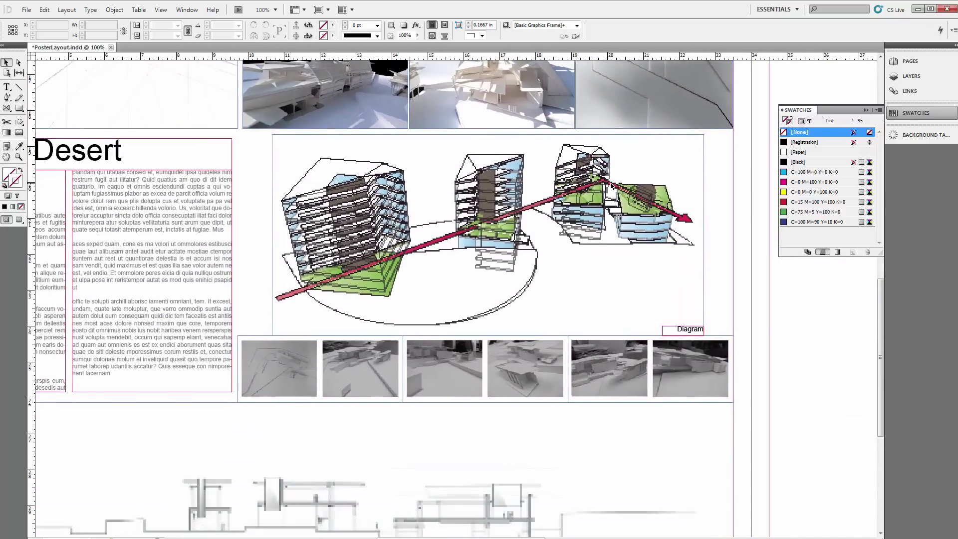
key(ctrl+minus)
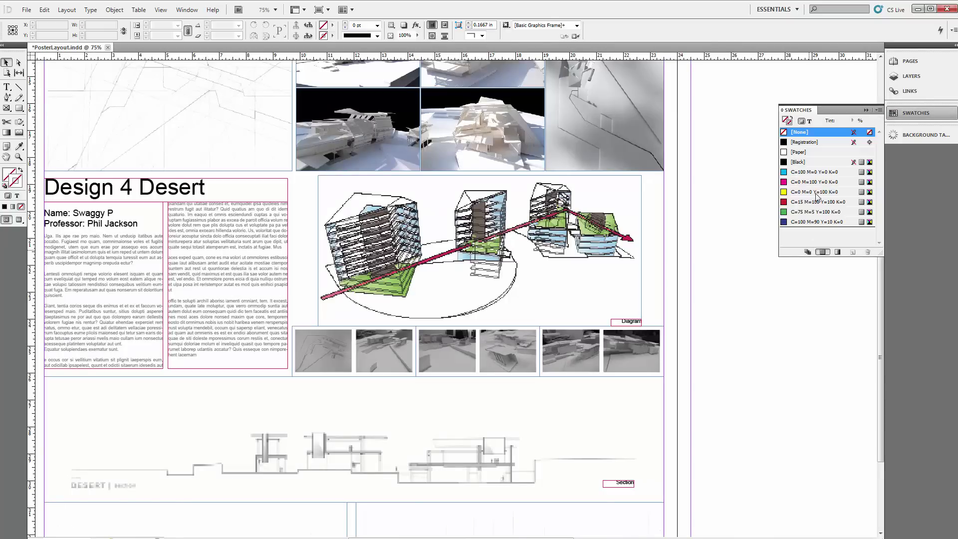
click(866, 110)
scroll(766, 193, left, 3)
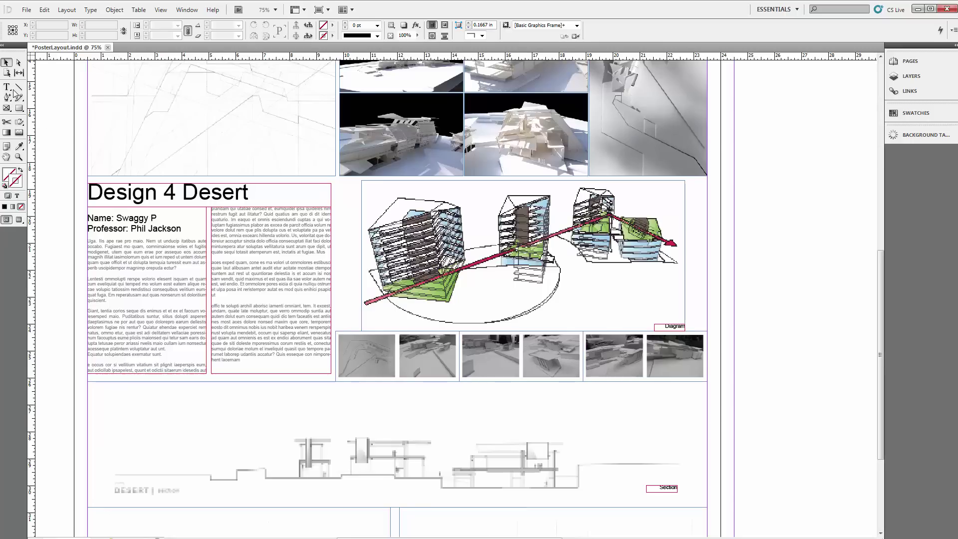
- Zoom to 50% and draw three empty rectangle frames on the blank right-hand page
key(ctrl+minus)
drag(665, 192, 329, 355)
drag(390, 209, 368, 218)
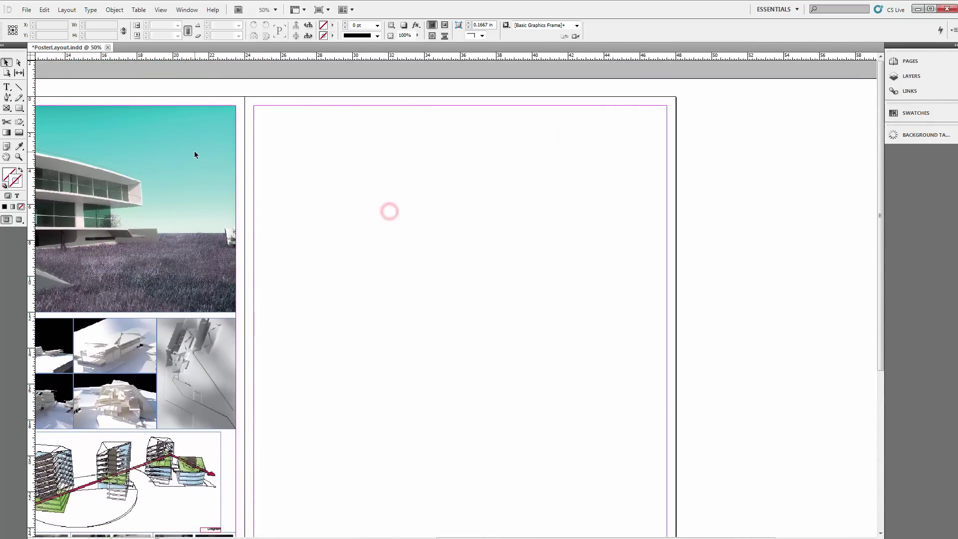
click(18, 109)
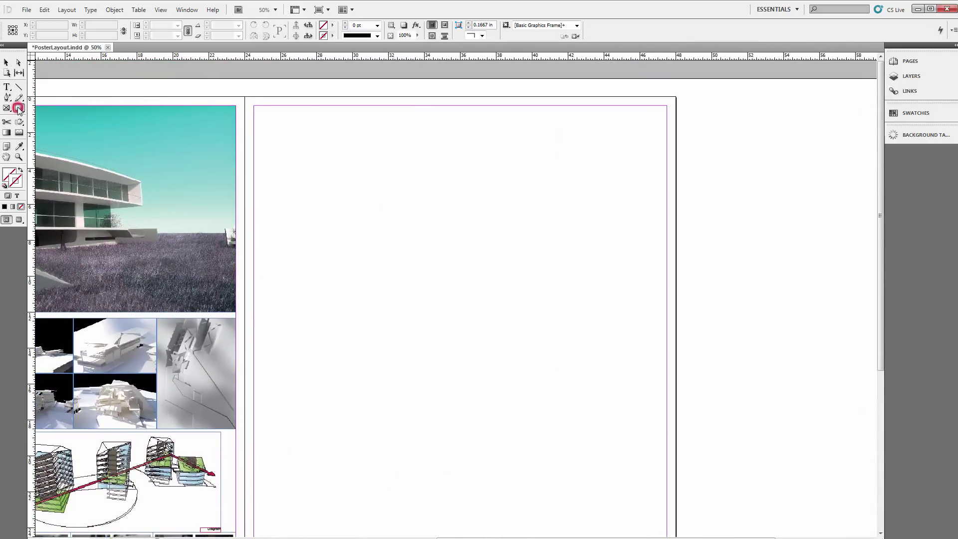
drag(280, 131, 413, 191)
drag(333, 226, 444, 296)
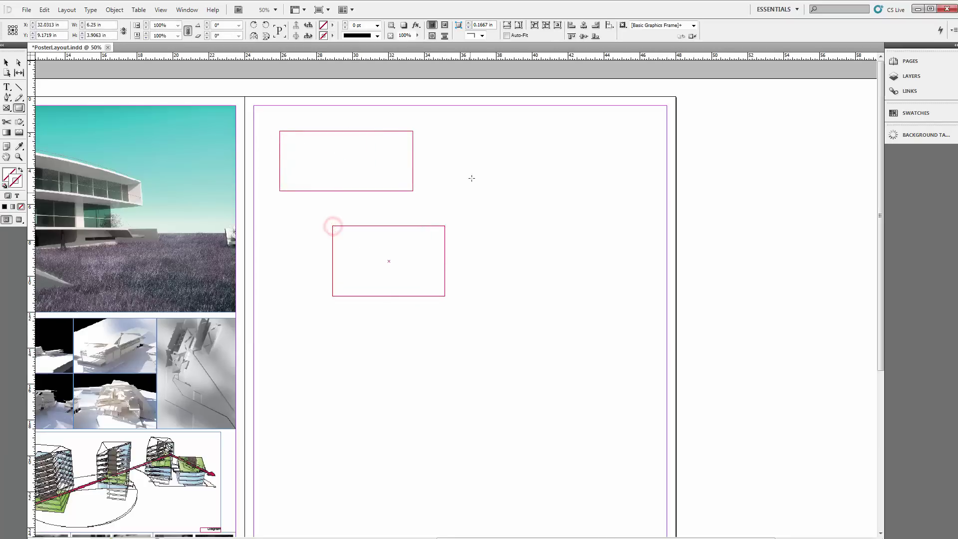
drag(480, 147, 604, 256)
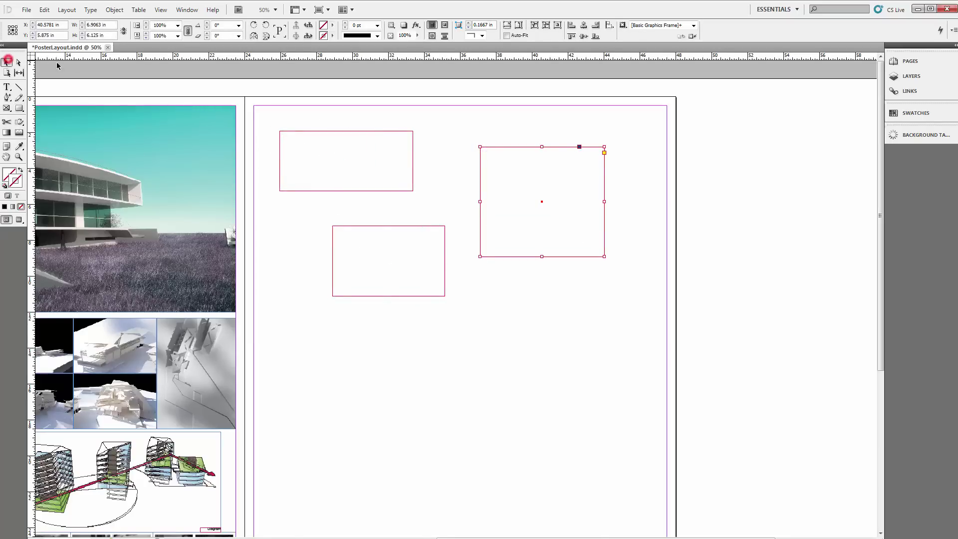
- Give the top-left frame a 1 pt magenta outline
click(370, 130)
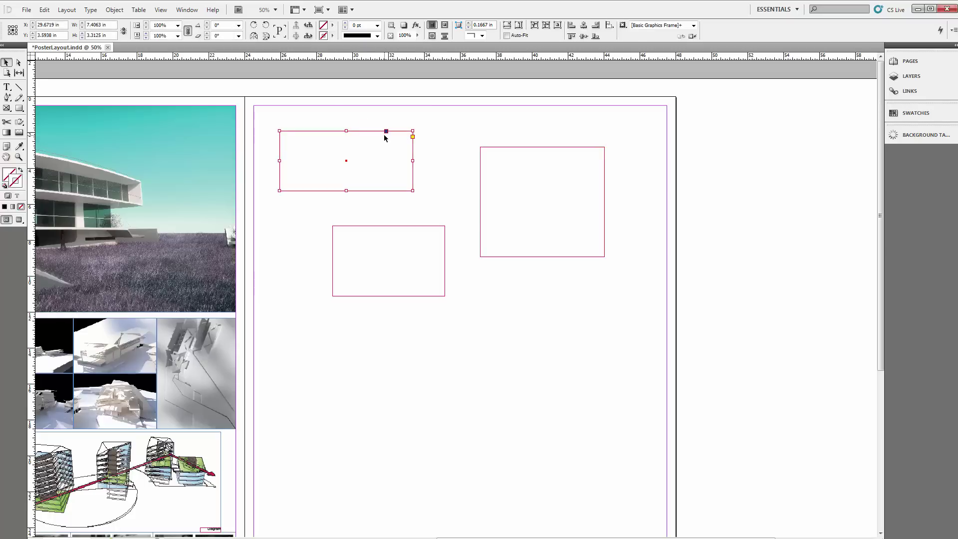
click(436, 137)
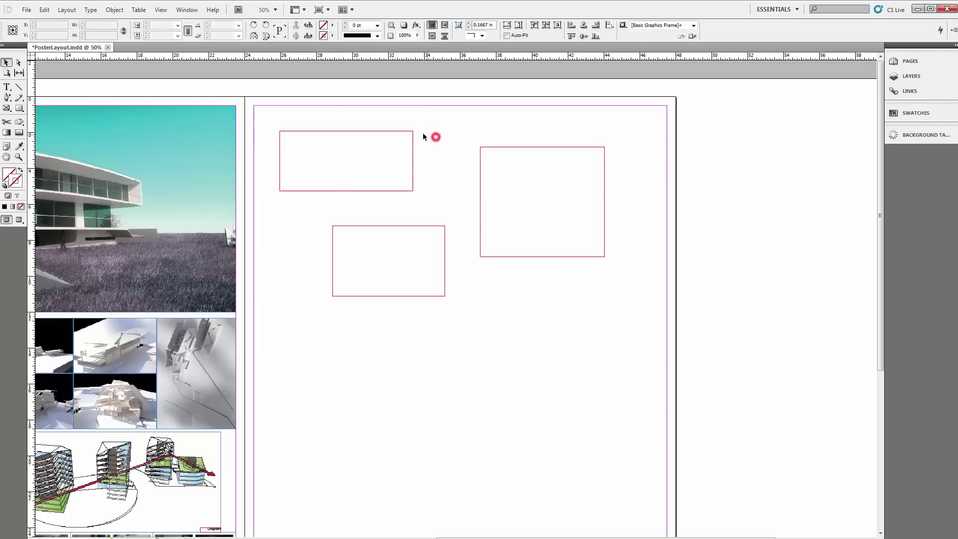
click(413, 132)
click(378, 25)
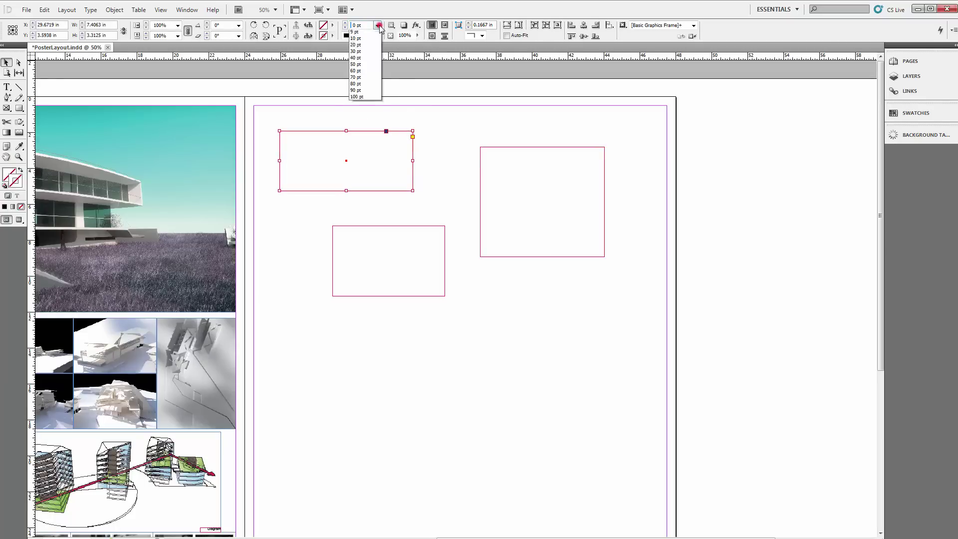
click(364, 58)
click(434, 128)
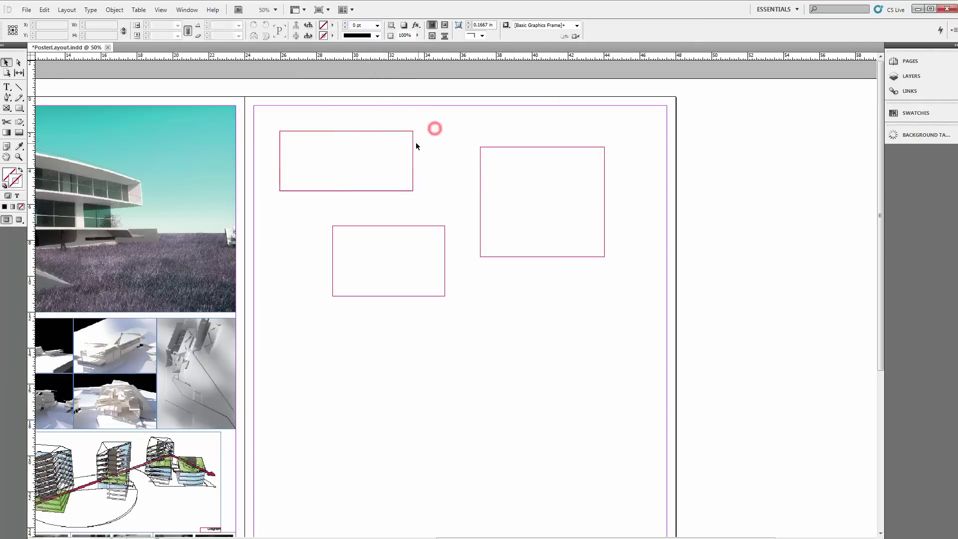
click(413, 144)
click(378, 36)
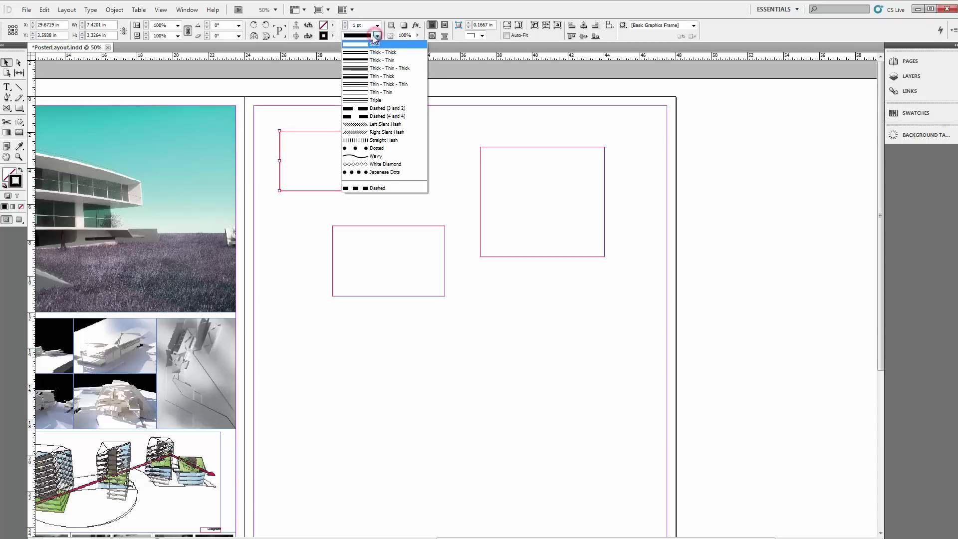
click(377, 36)
click(333, 36)
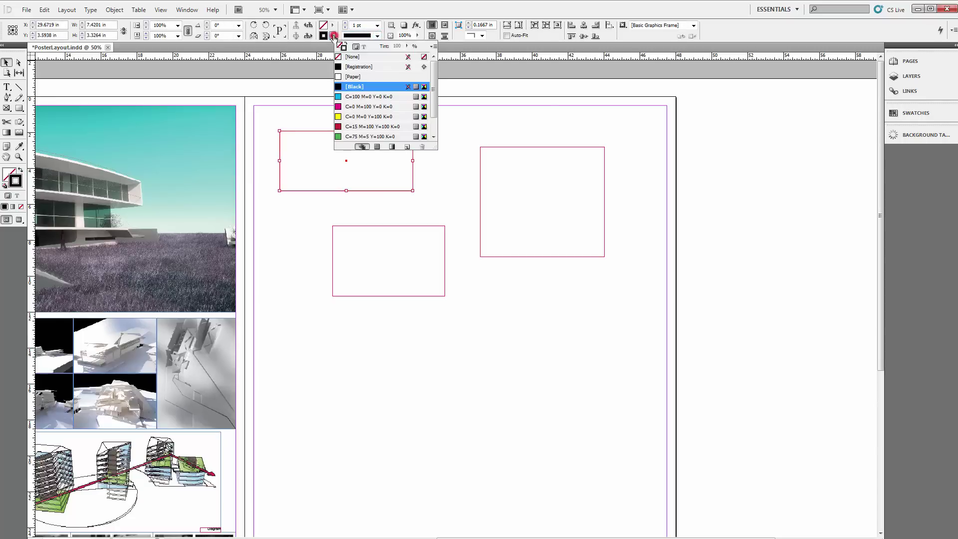
click(353, 106)
click(451, 180)
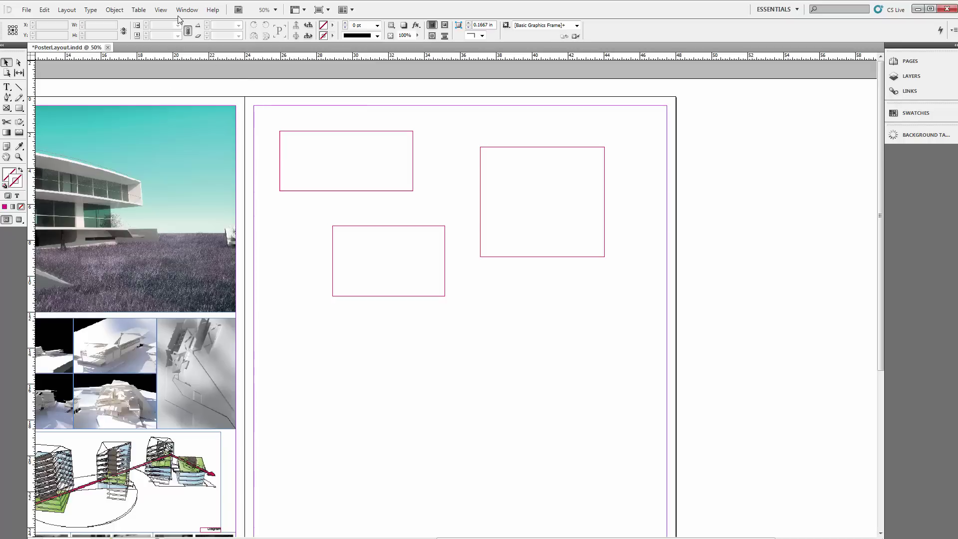
- Switch the view to Preview screen mode, hiding guides and frame edges
click(161, 9)
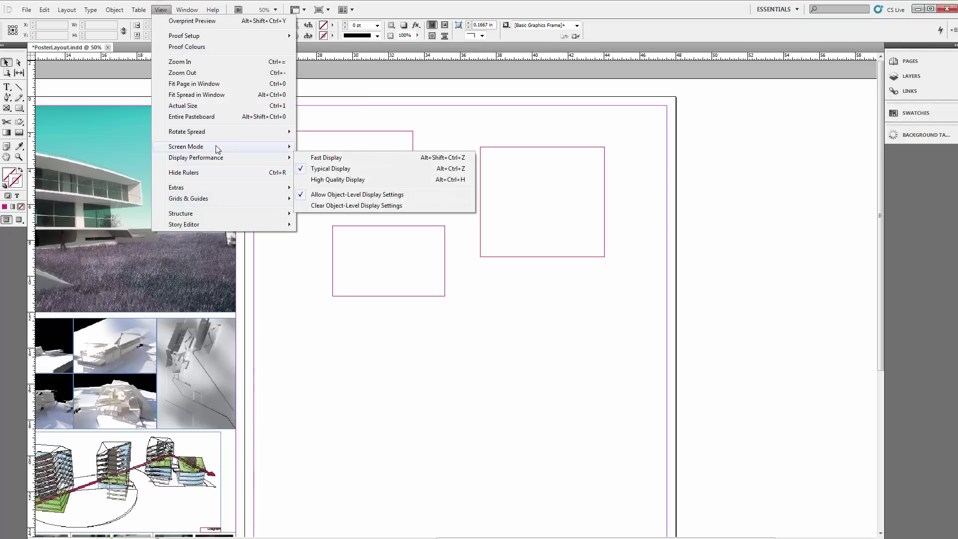
mouse_move(217, 147)
click(322, 158)
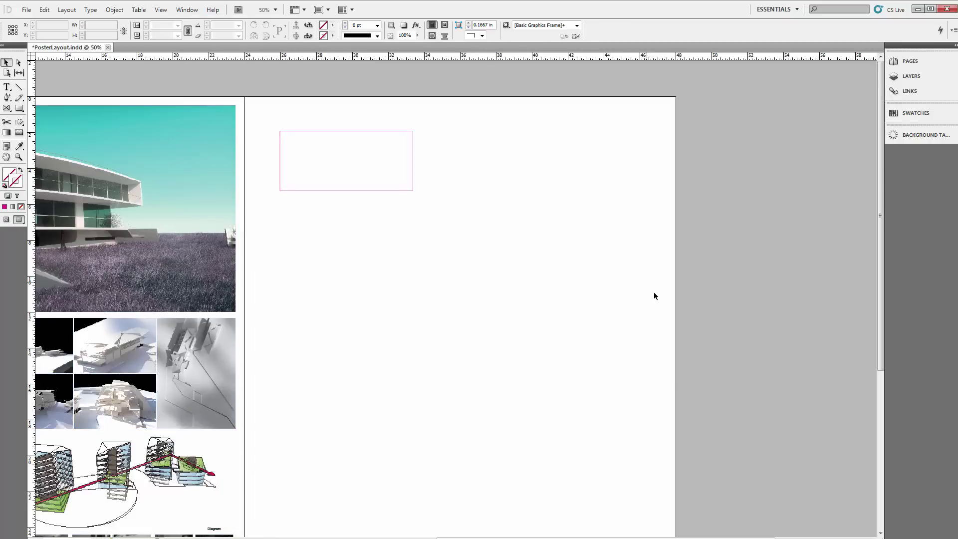
- Give the right-hand empty frame a 6 pt stroke
drag(644, 329, 487, 244)
click(507, 330)
drag(596, 334, 501, 248)
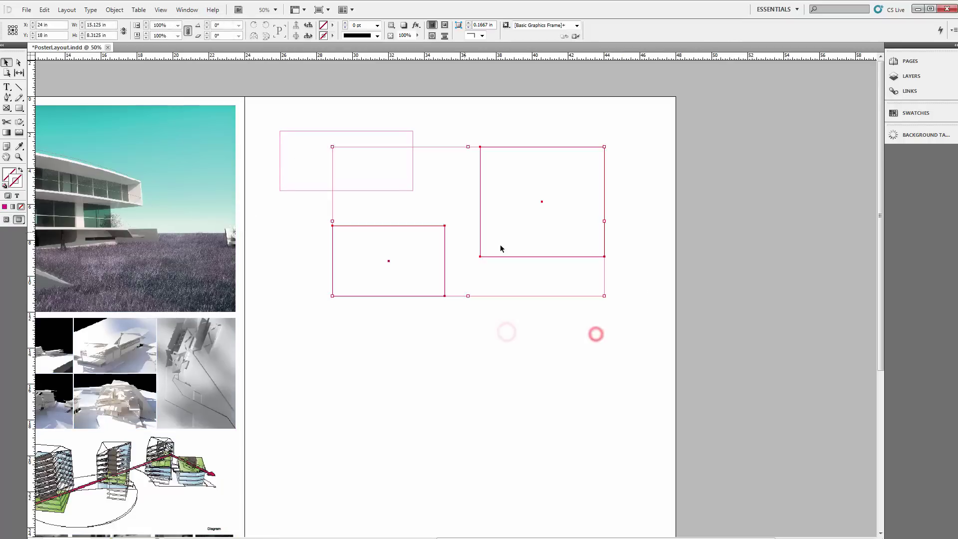
click(377, 26)
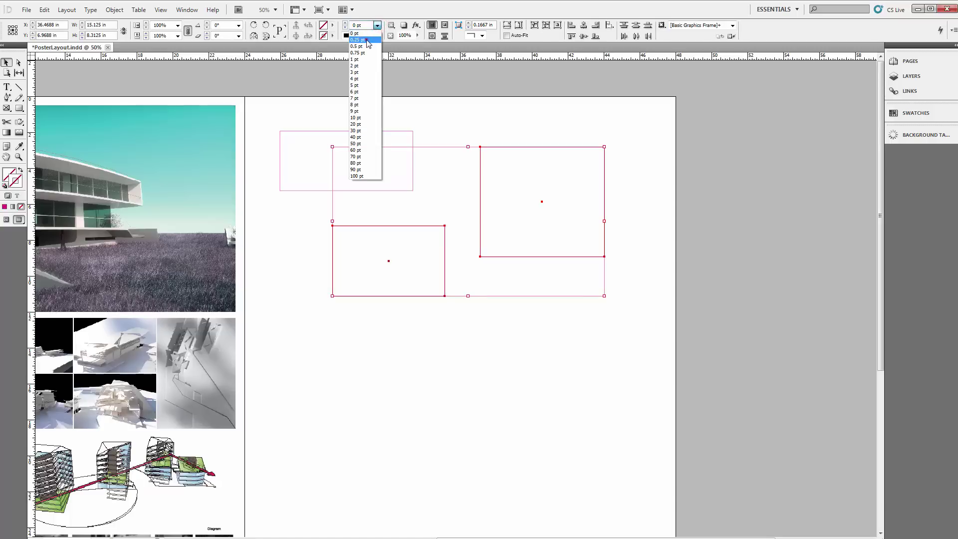
click(359, 35)
click(458, 108)
click(516, 182)
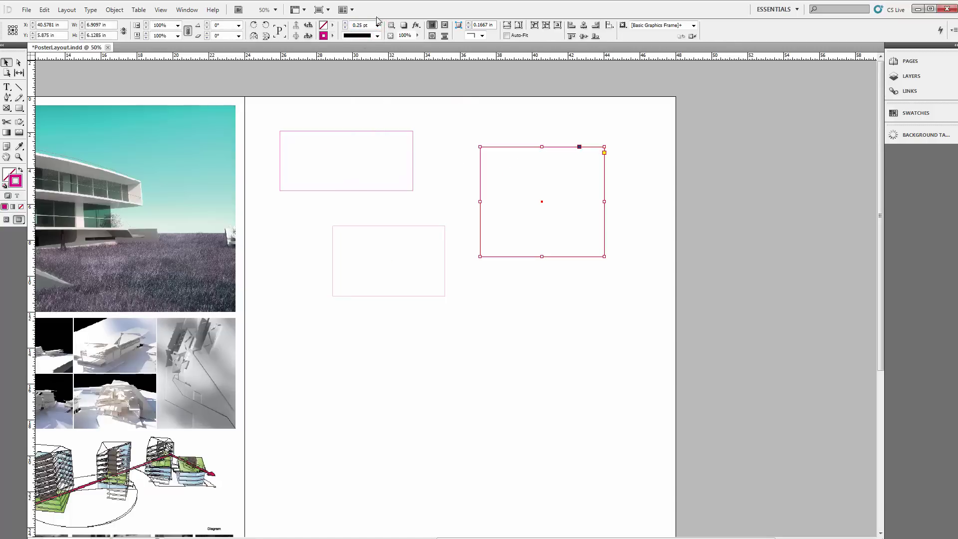
click(378, 26)
click(364, 92)
click(445, 116)
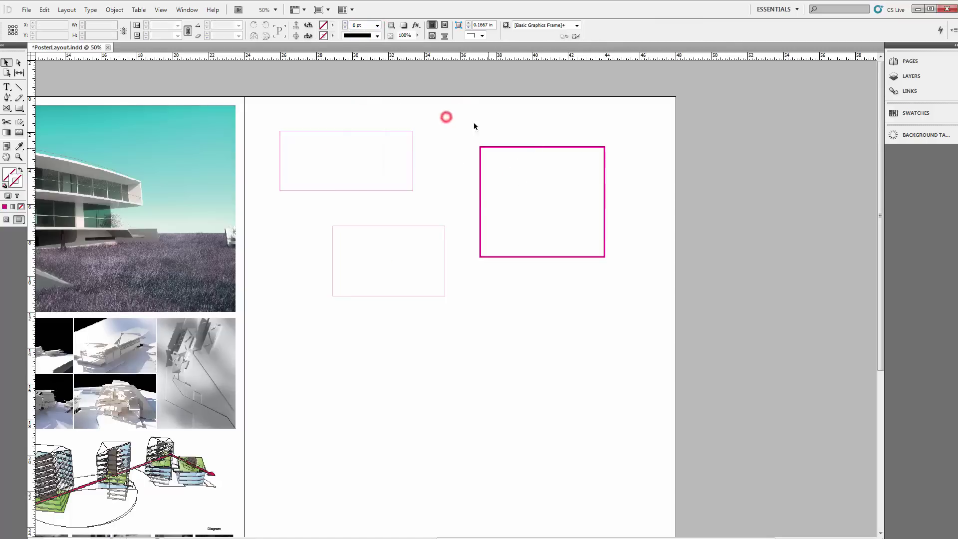
- Move the middle frame up and left beneath the top-left frame
drag(492, 286, 485, 231)
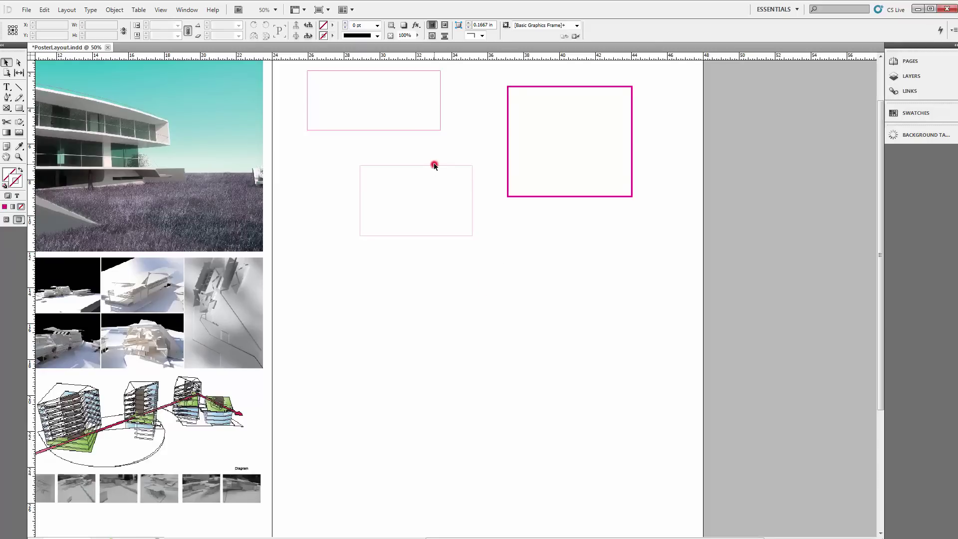
drag(434, 165, 313, 149)
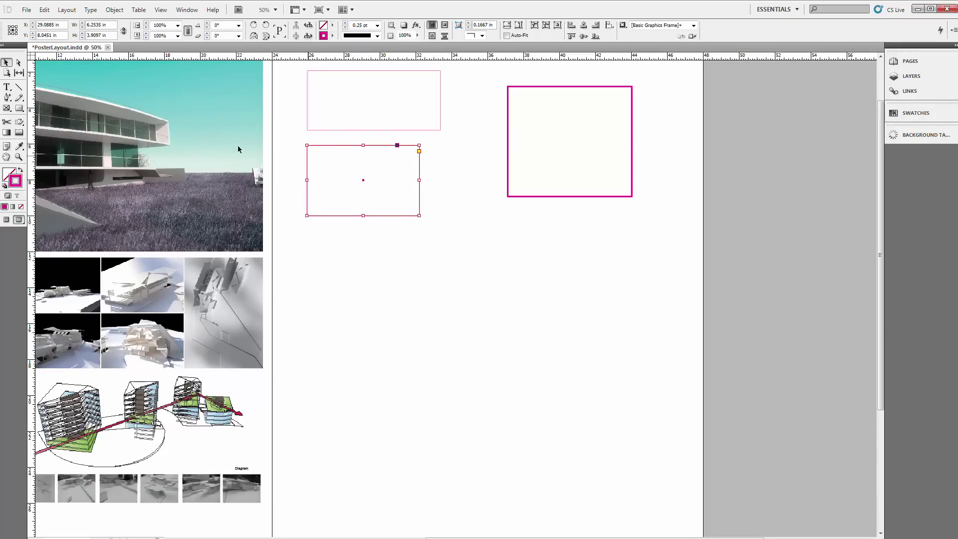
click(7, 87)
- Turn the middle frame into a text frame set to 18 pt
click(348, 163)
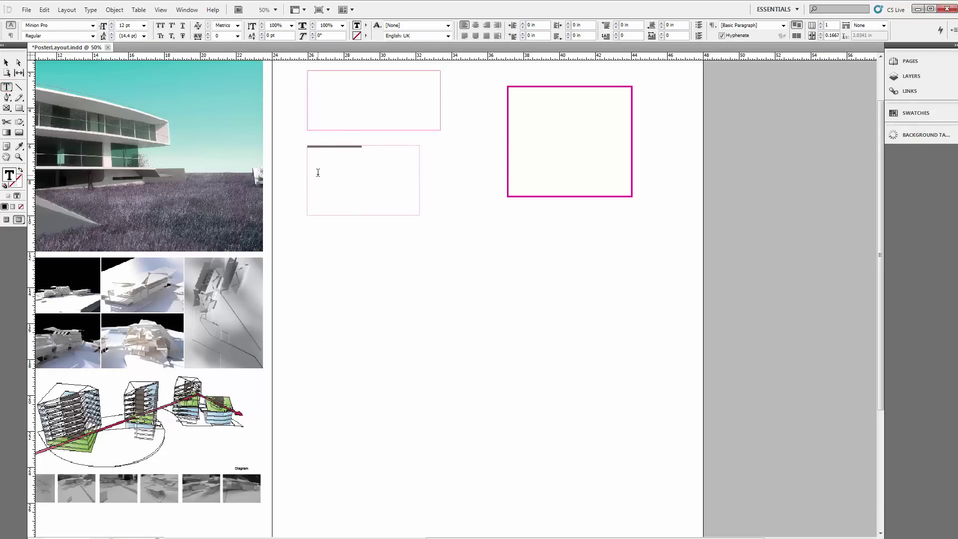
click(144, 25)
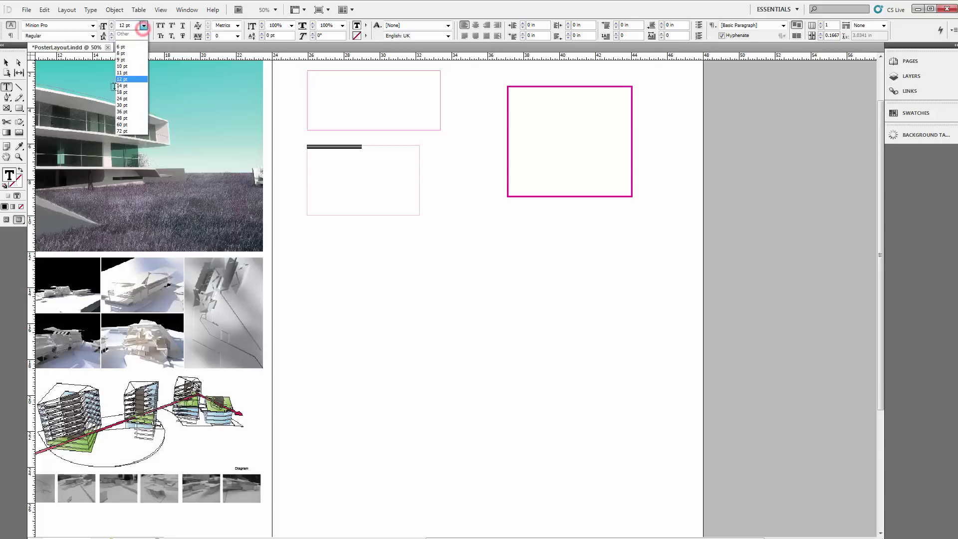
click(121, 93)
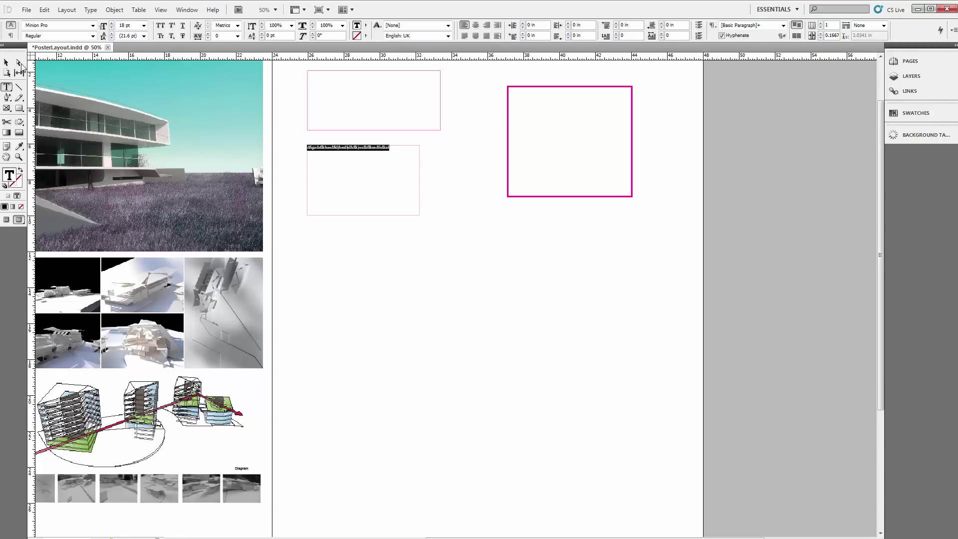
- Nudge the text frame right and resize it wider and shorter to match the top frame
click(7, 63)
click(385, 206)
click(416, 253)
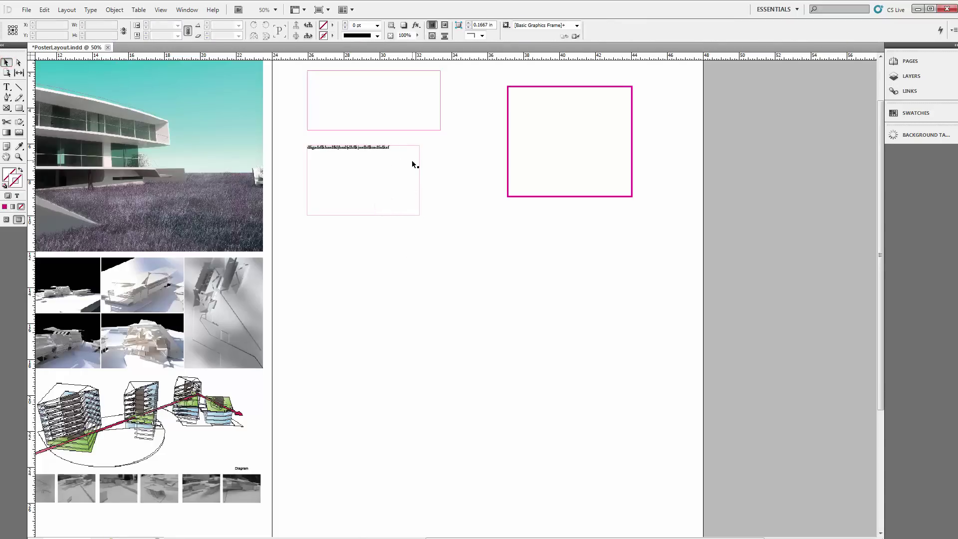
drag(420, 168, 441, 170)
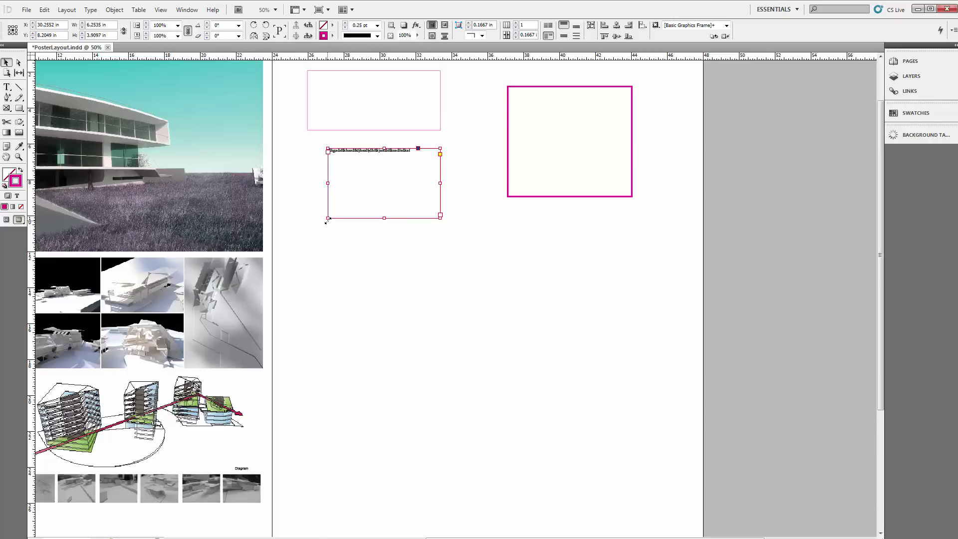
drag(327, 218, 307, 179)
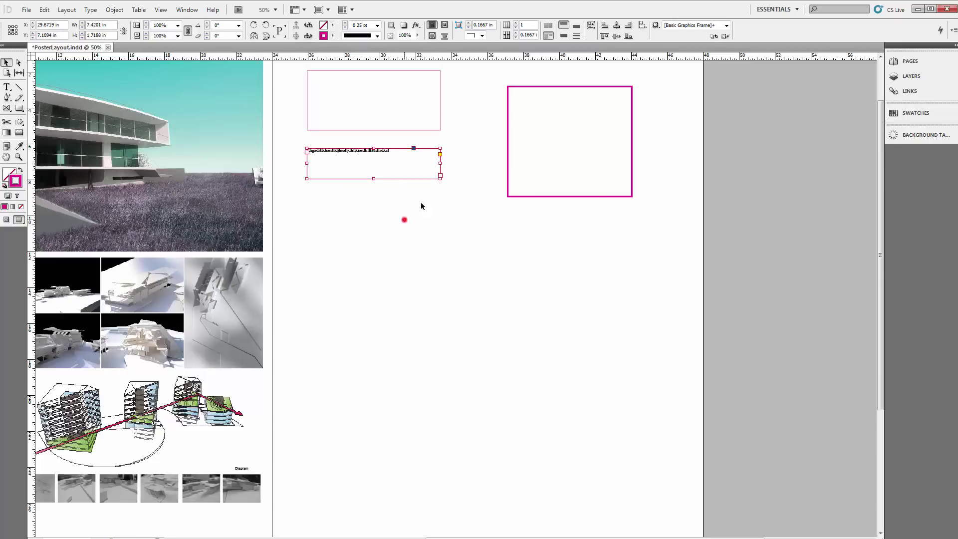
click(404, 218)
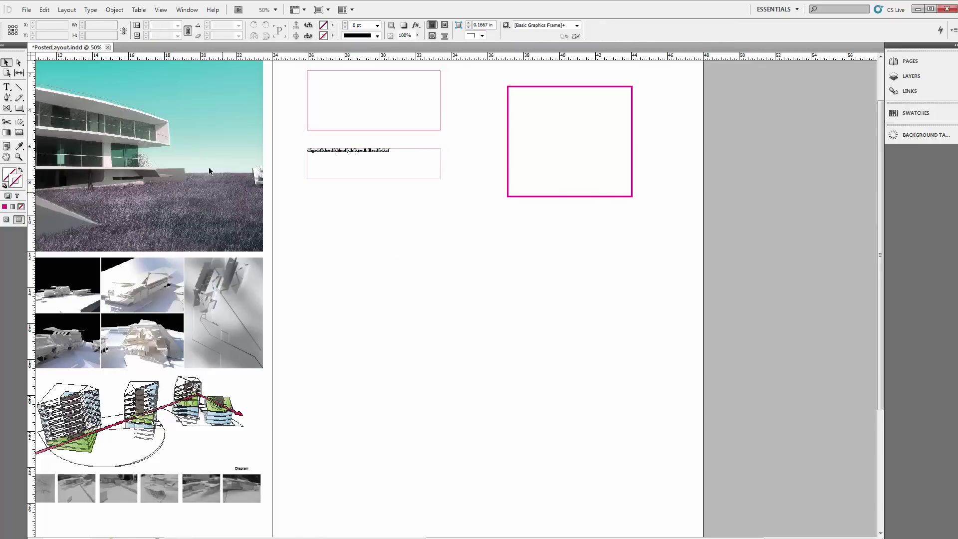
- Draw a vertical line down the right page with the Line tool
click(19, 87)
drag(288, 249, 683, 235)
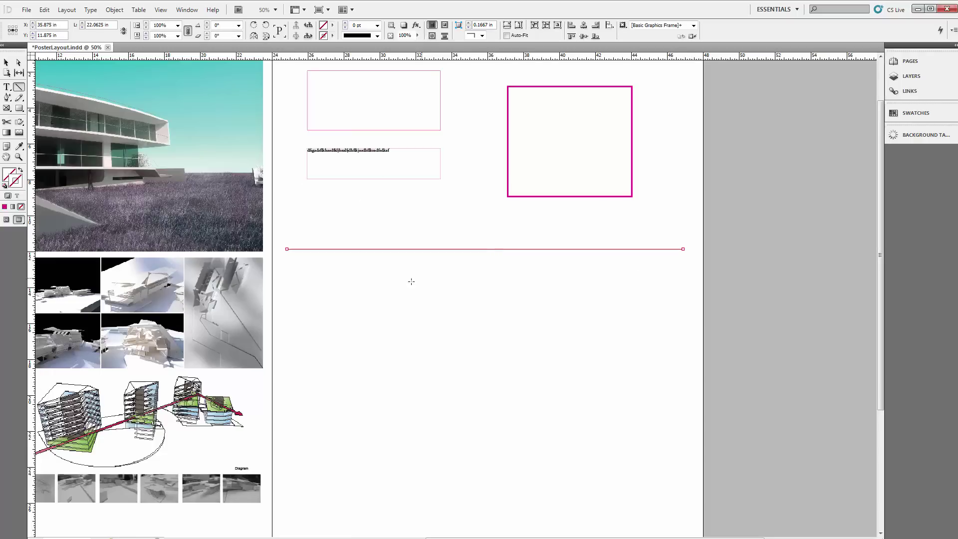
key(ctrl+z)
drag(451, 273, 451, 438)
- Give the vertical line a 1 pt stroke and move it left below the text box
click(6, 63)
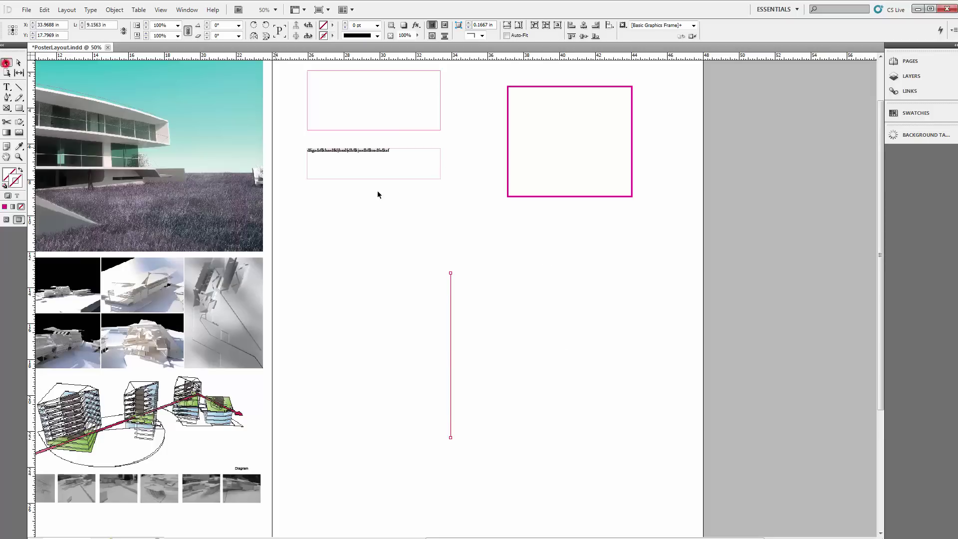
click(447, 212)
click(455, 307)
click(492, 338)
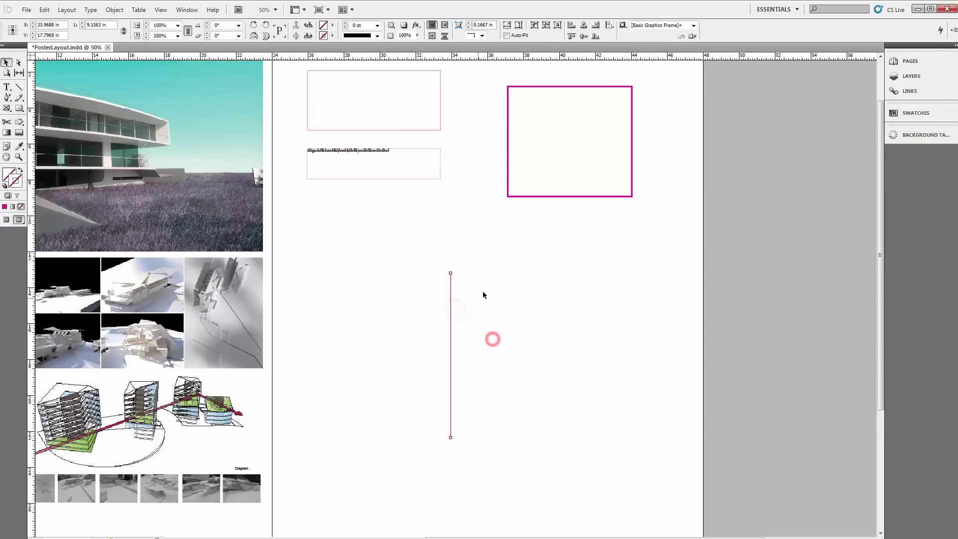
click(378, 25)
click(364, 60)
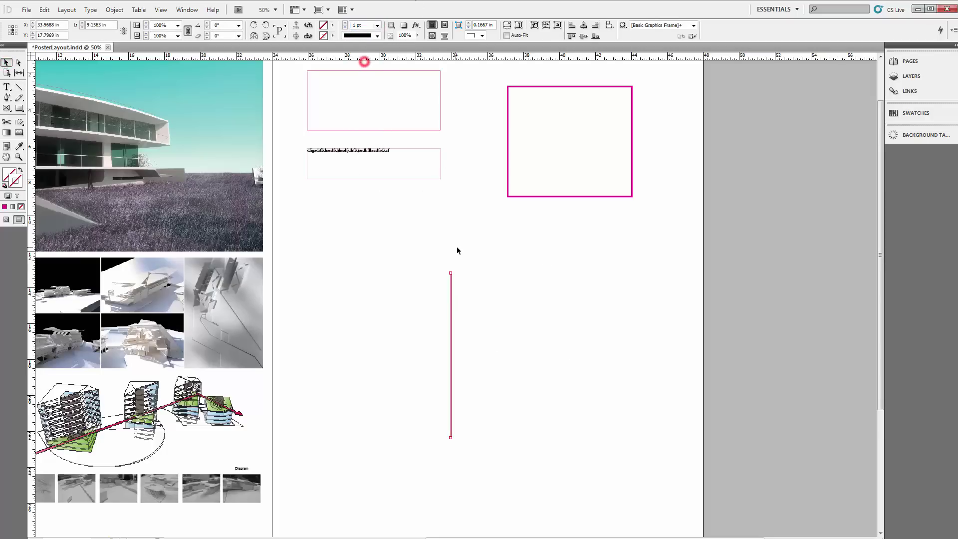
click(459, 247)
drag(452, 329, 299, 239)
click(388, 261)
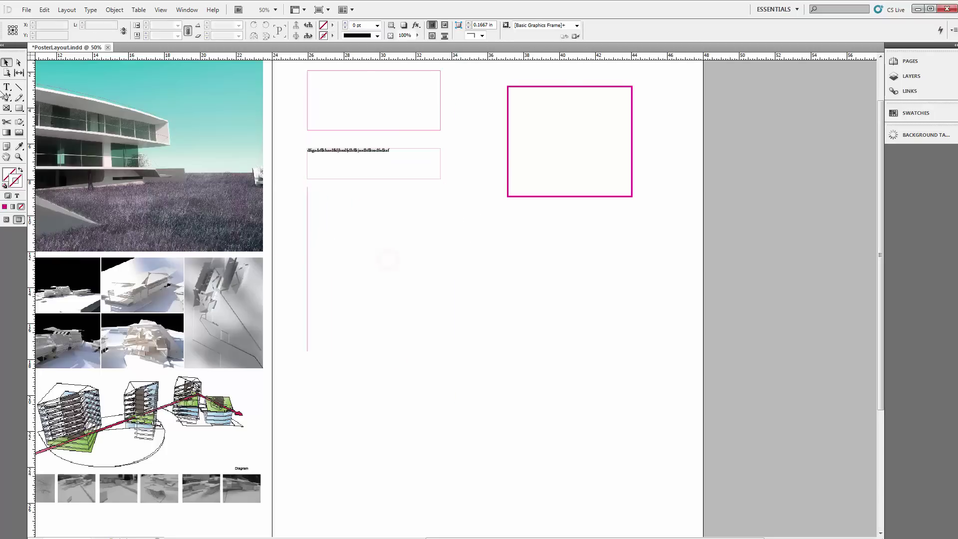
- Set the long horizontal line's stroke colour to Black
mouse_move(367, 289)
mouse_down()
mouse_move(672, 278)
mouse_move(684, 229)
mouse_move(670, 208)
mouse_move(529, 297)
mouse_move(160, 308)
mouse_move(225, 304)
mouse_move(229, 204)
mouse_move(411, 368)
mouse_move(228, 454)
mouse_move(680, 213)
mouse_move(648, 189)
mouse_move(628, 199)
mouse_move(46, 200)
mouse_move(726, 196)
mouse_move(668, 183)
mouse_move(636, 197)
mouse_up()
scroll(627, 240, up, 5)
scroll(627, 240, right, 10)
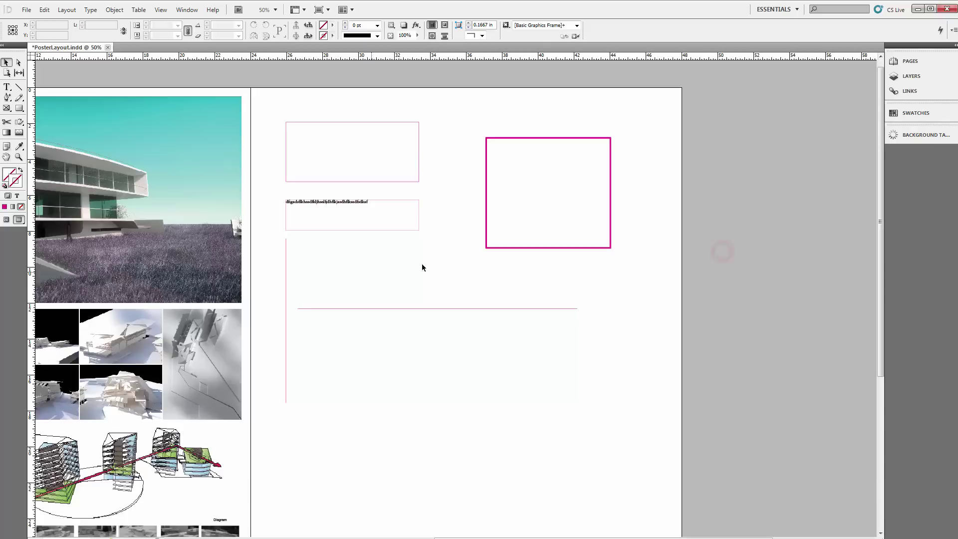
click(408, 311)
click(366, 345)
drag(451, 369, 376, 248)
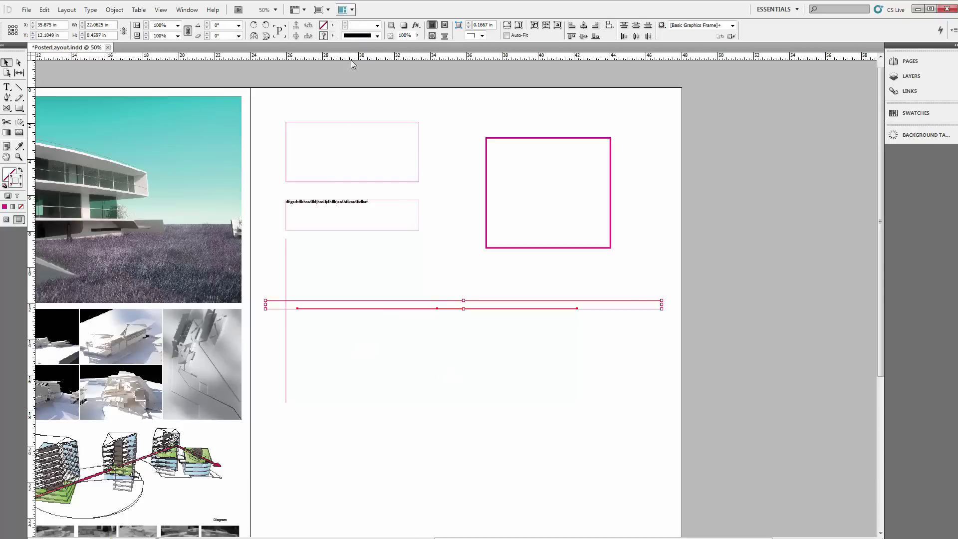
click(392, 350)
drag(376, 298, 409, 345)
click(332, 36)
click(340, 83)
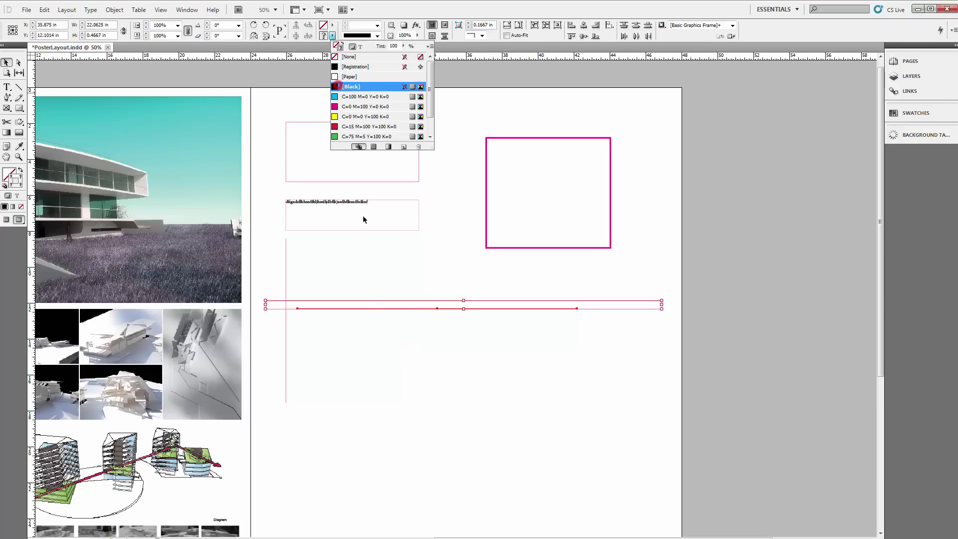
click(384, 368)
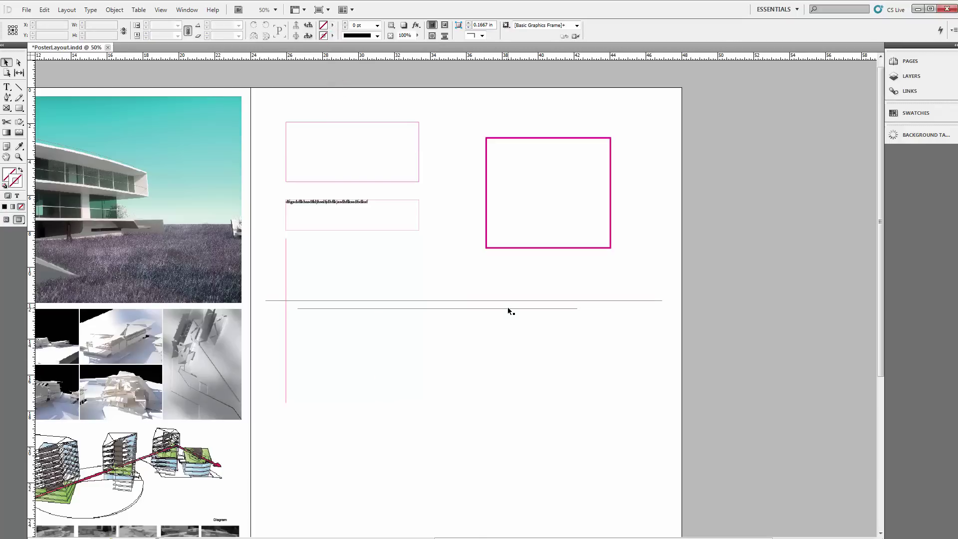
- Drag the short horizontal line down below the black rule, then view the whole spread
drag(507, 308, 524, 366)
click(511, 405)
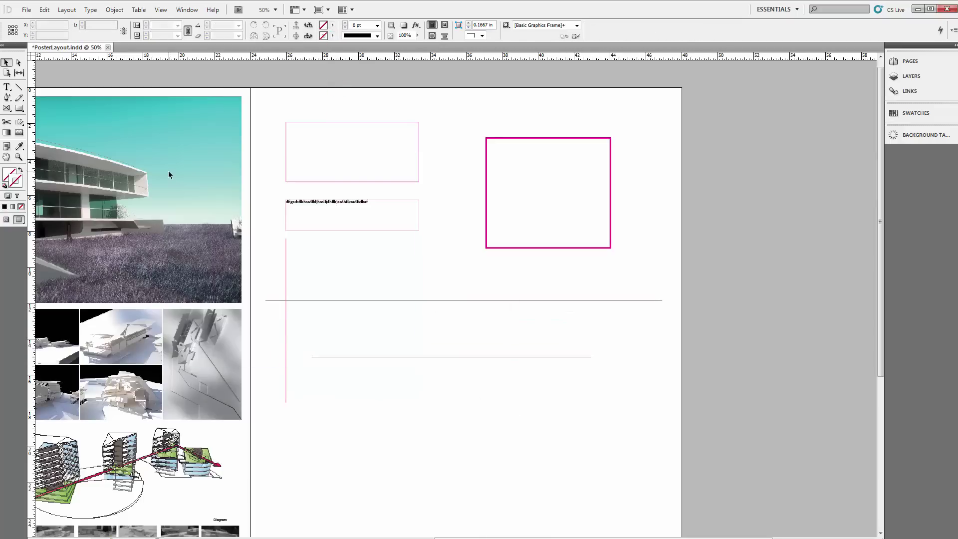
drag(304, 233, 411, 192)
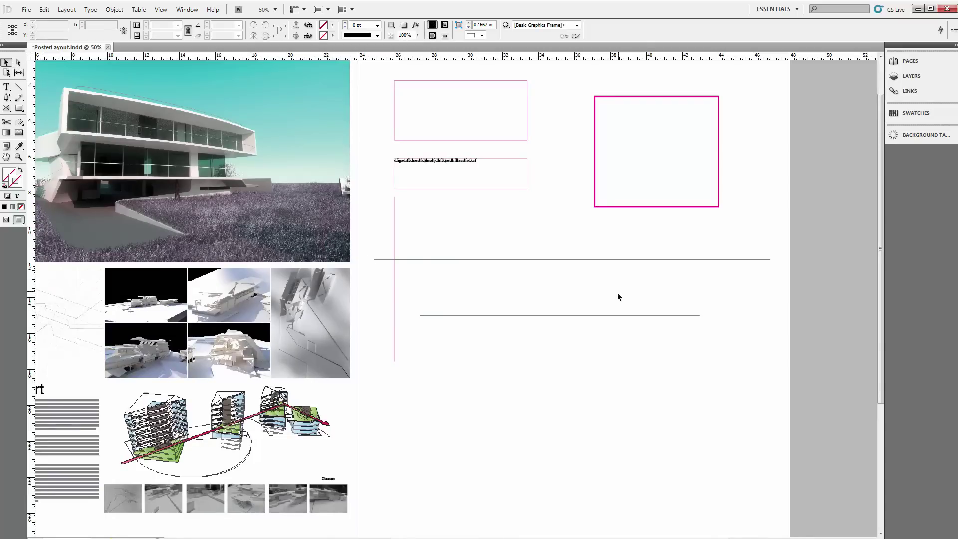
drag(638, 366, 609, 301)
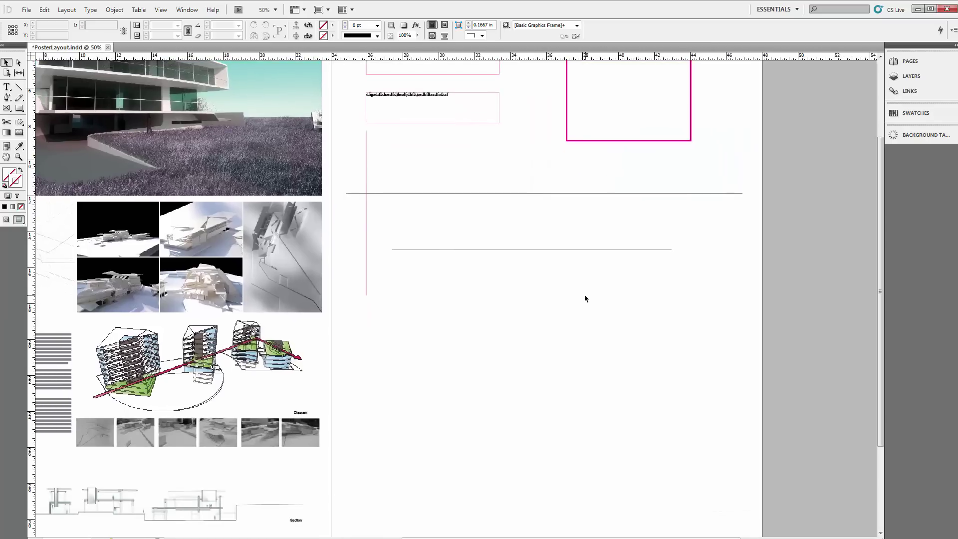
scroll(585, 295, down, 2)
drag(421, 303, 564, 297)
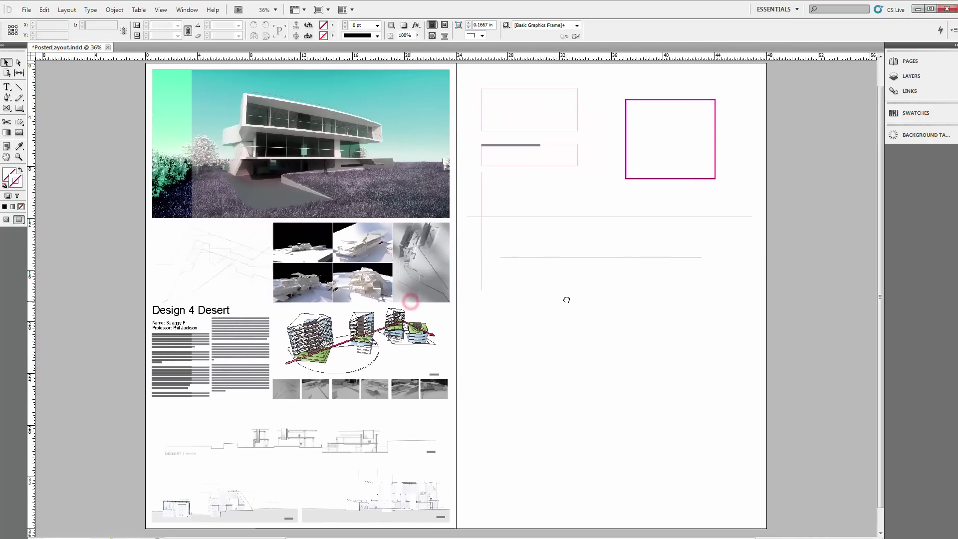
drag(549, 340, 533, 345)
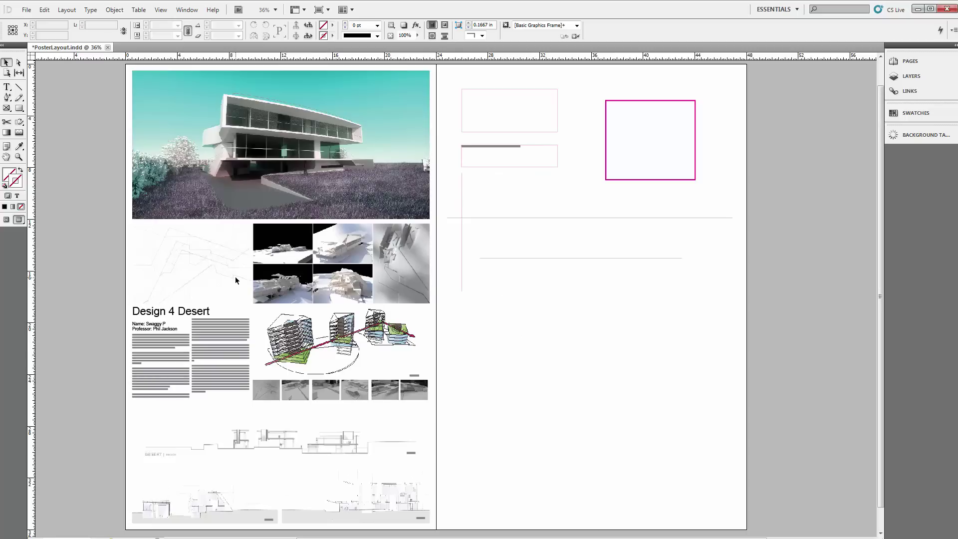
- Right-align the 'Design 4 Desert' headline text within its frame
click(205, 313)
triple_click(204, 313)
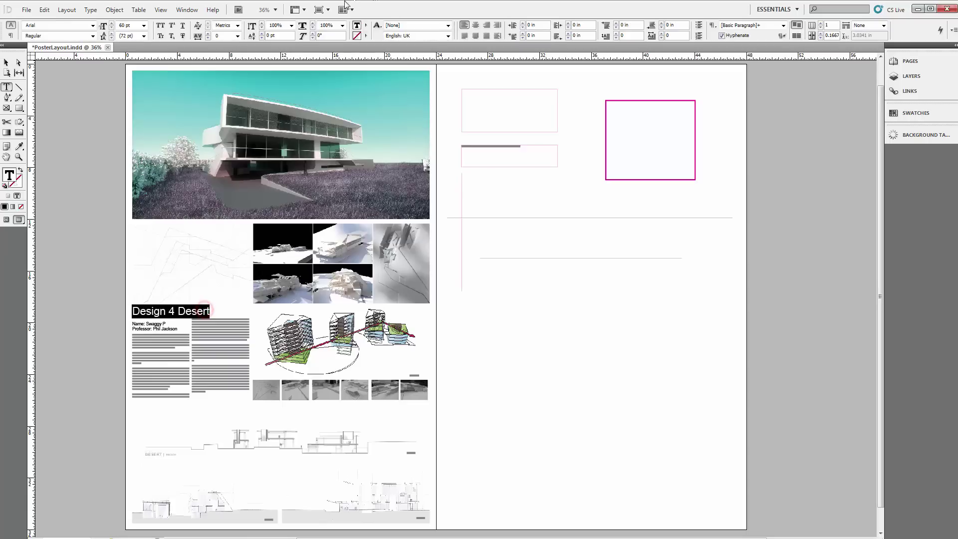
click(486, 25)
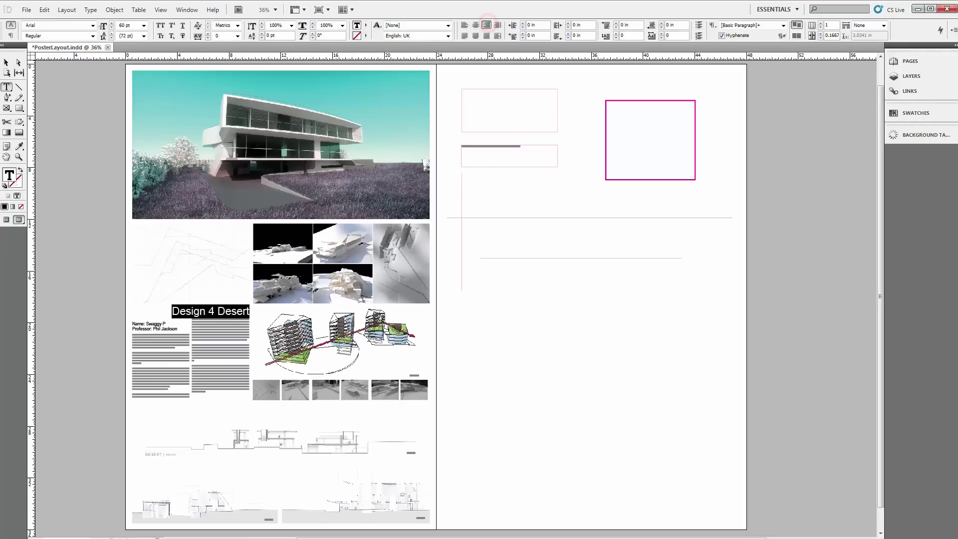
click(7, 62)
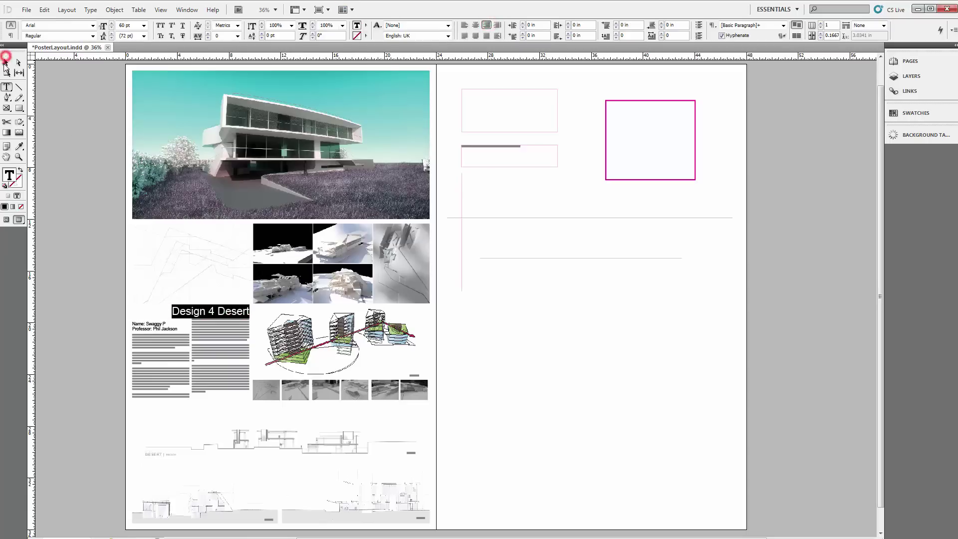
click(645, 277)
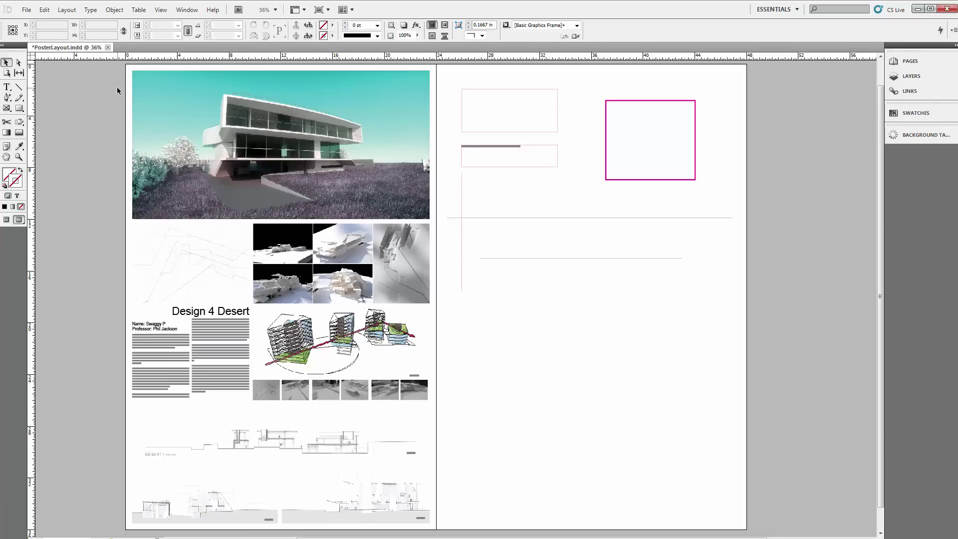
- Save the poster layout and choose Adobe PDF (Print) as the export format
key(ctrl+s)
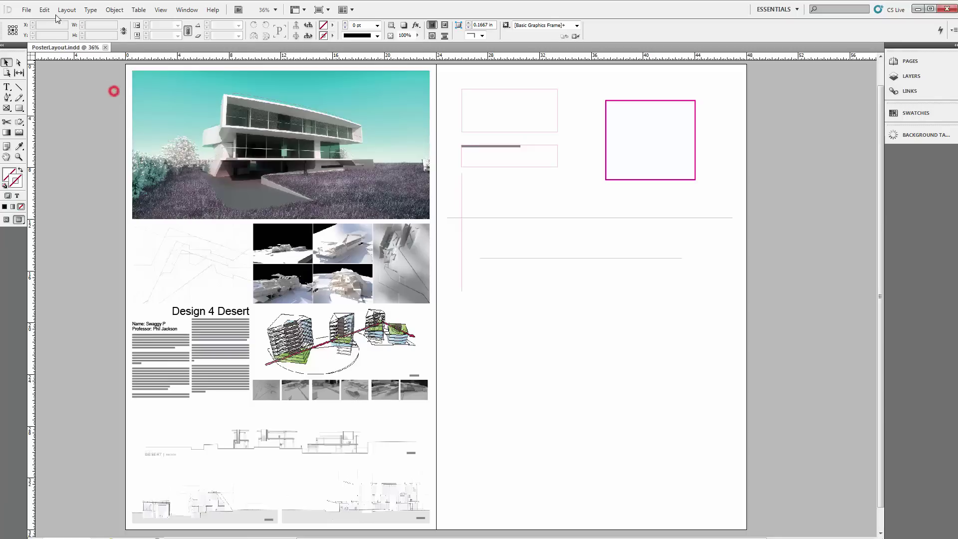
click(27, 10)
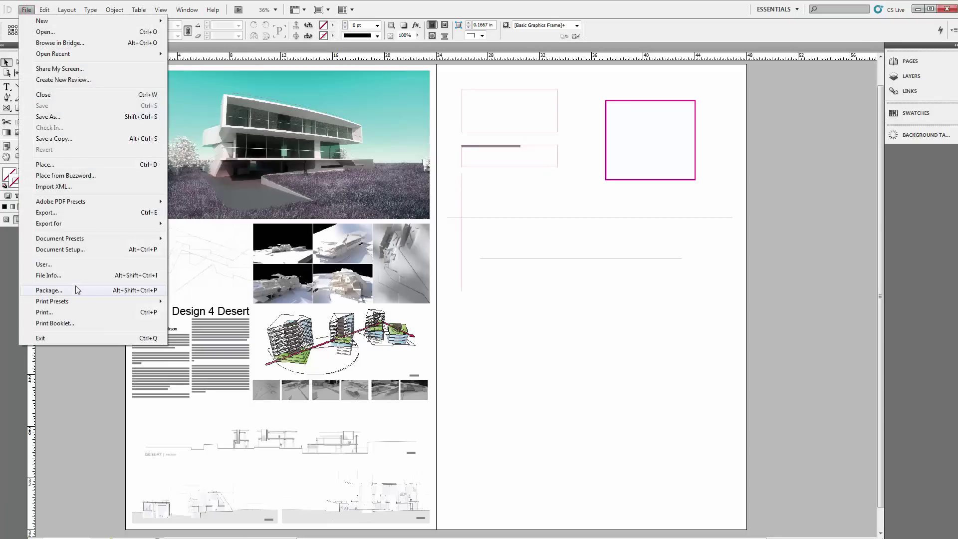
click(47, 213)
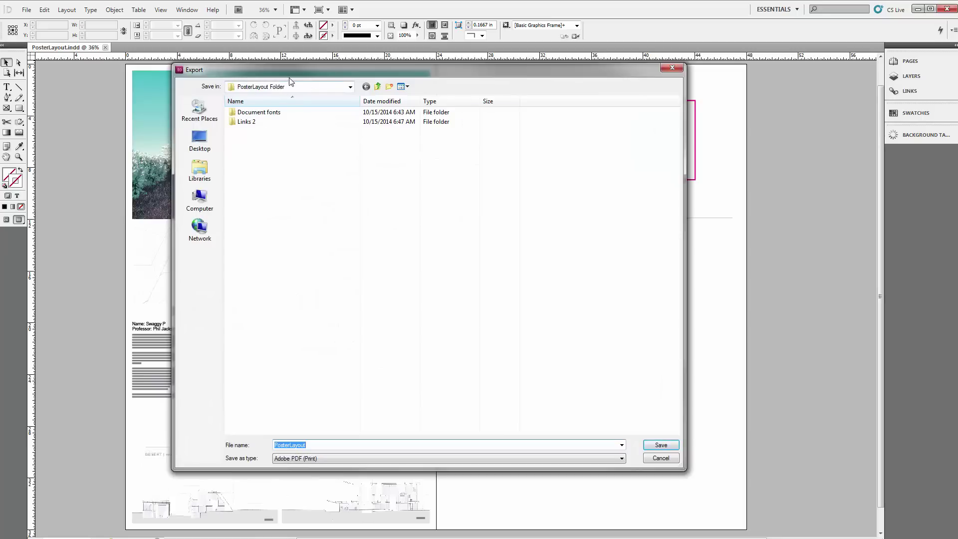
click(299, 459)
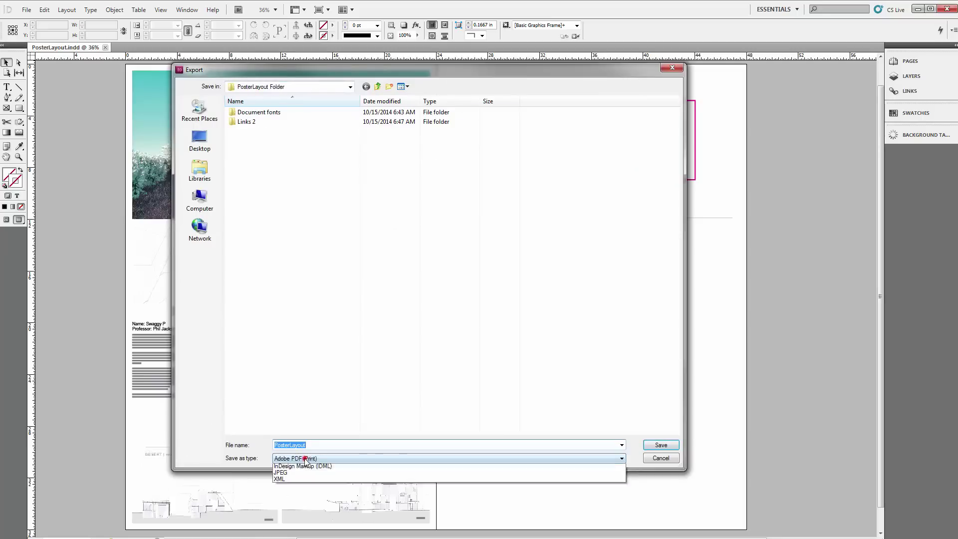
click(306, 458)
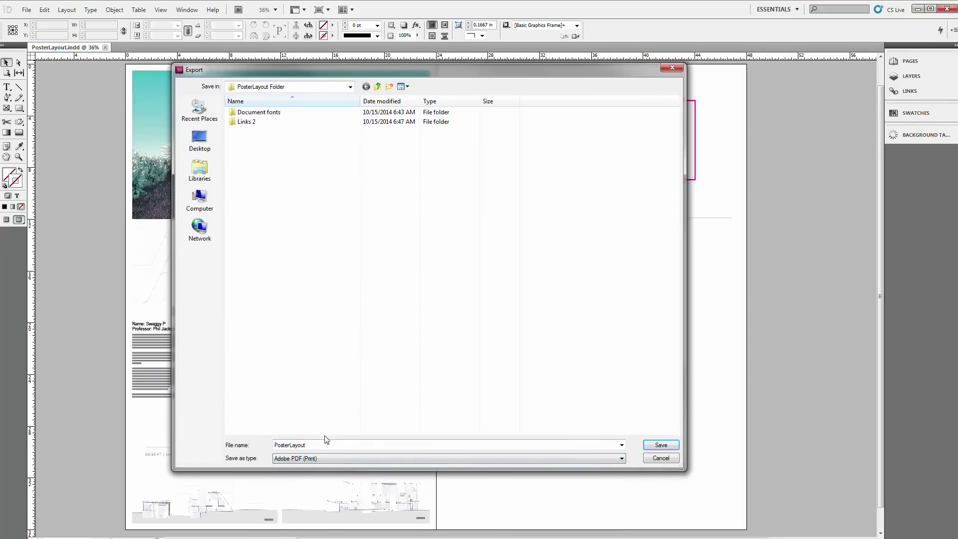
click(349, 459)
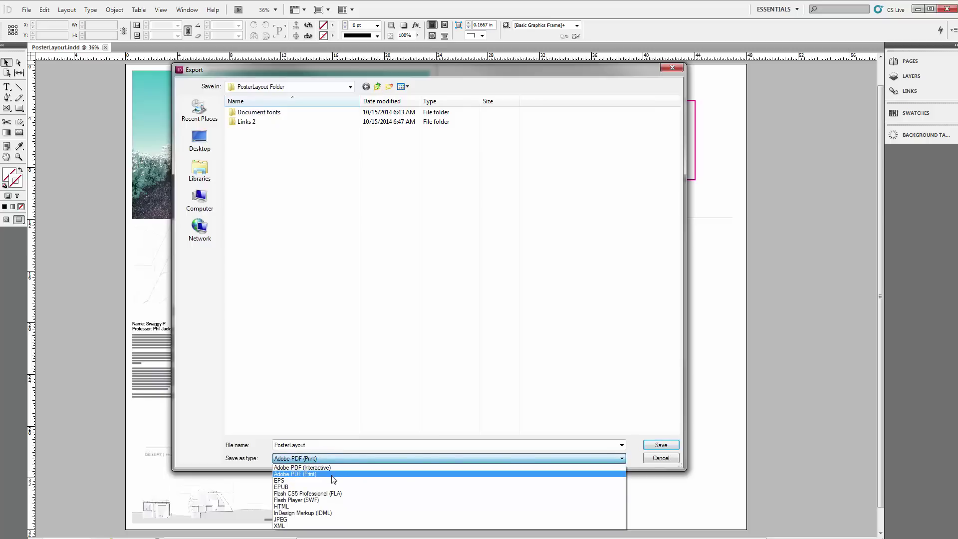
click(334, 473)
- Export the PosterLayout PDF into the PosterLayout folder and check its progress
click(676, 448)
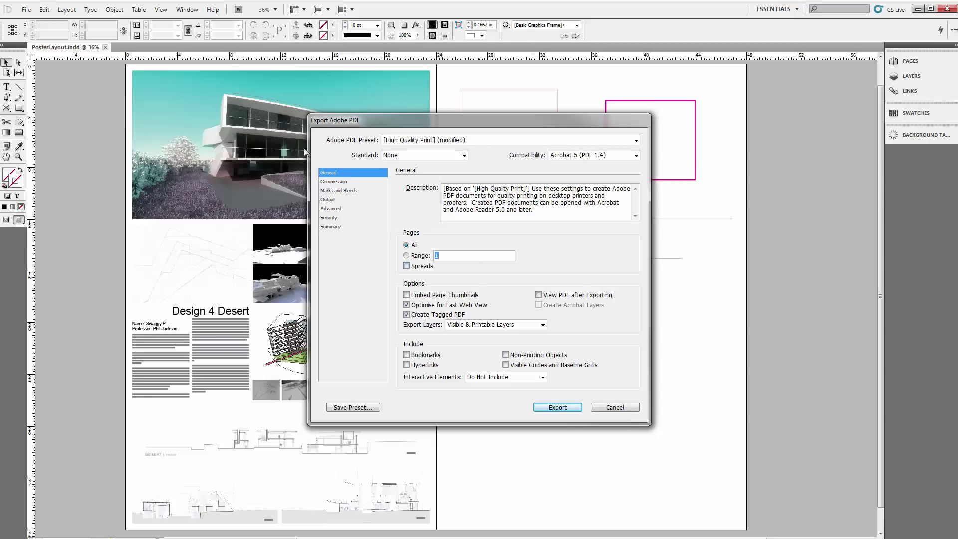
click(565, 411)
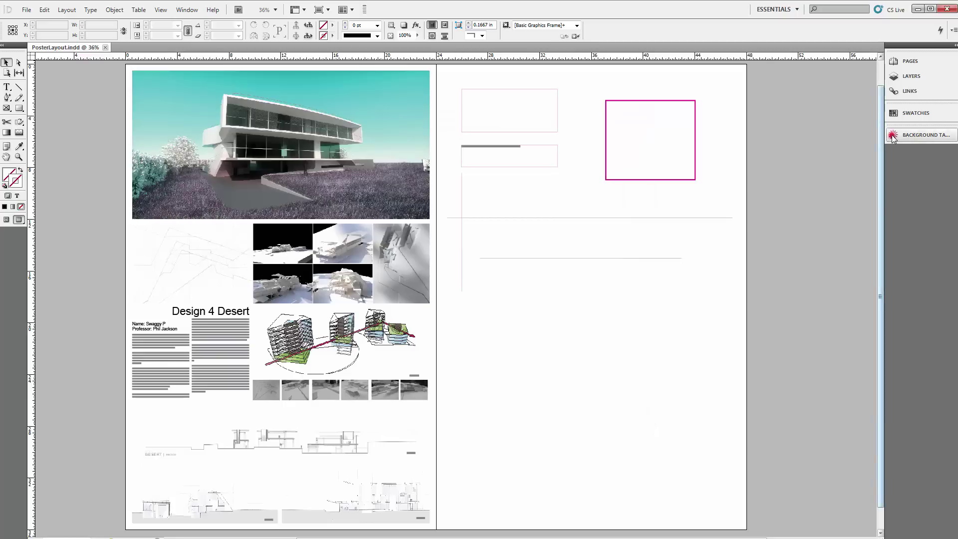
click(918, 135)
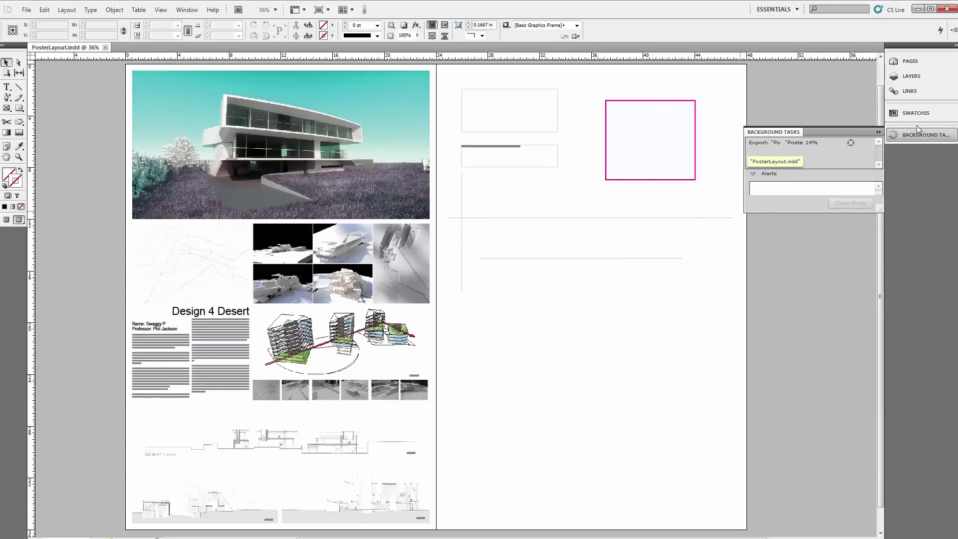
click(879, 133)
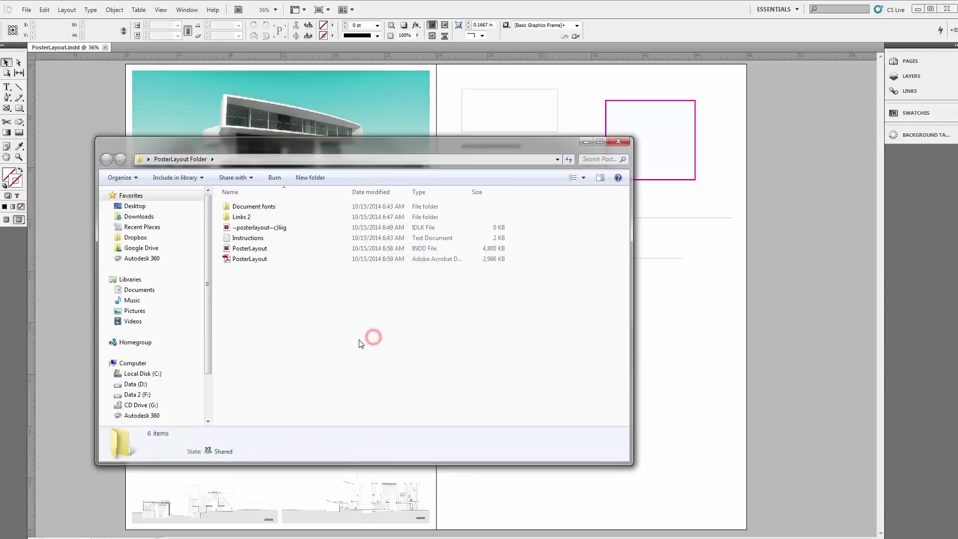
- Open the PosterLayout PDF from the PosterLayout folder in Acrobat
click(343, 326)
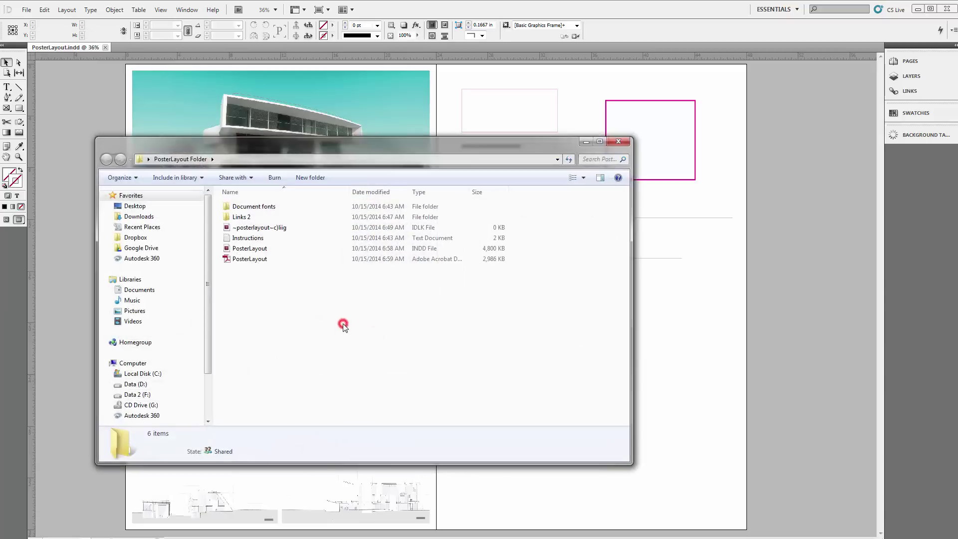
click(261, 259)
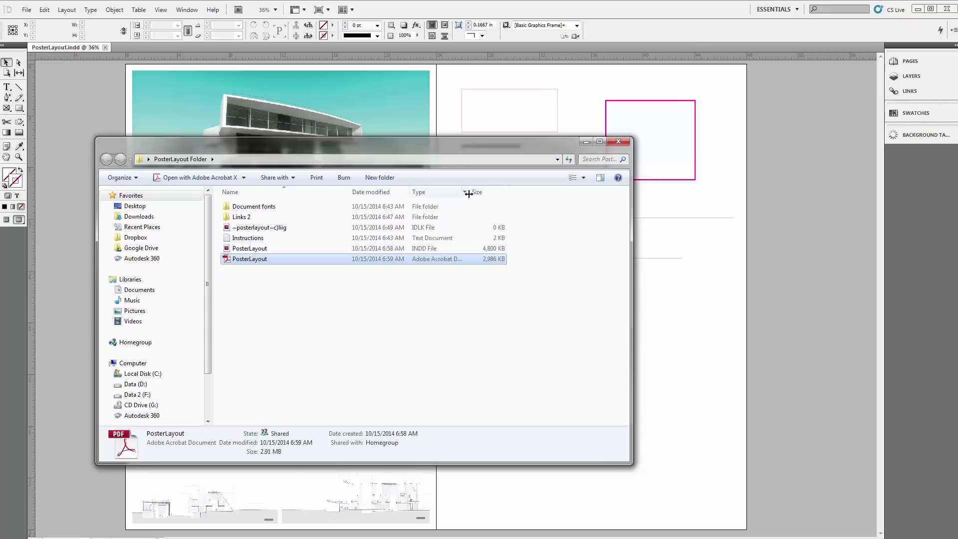
drag(469, 194, 492, 194)
click(315, 313)
double_click(258, 260)
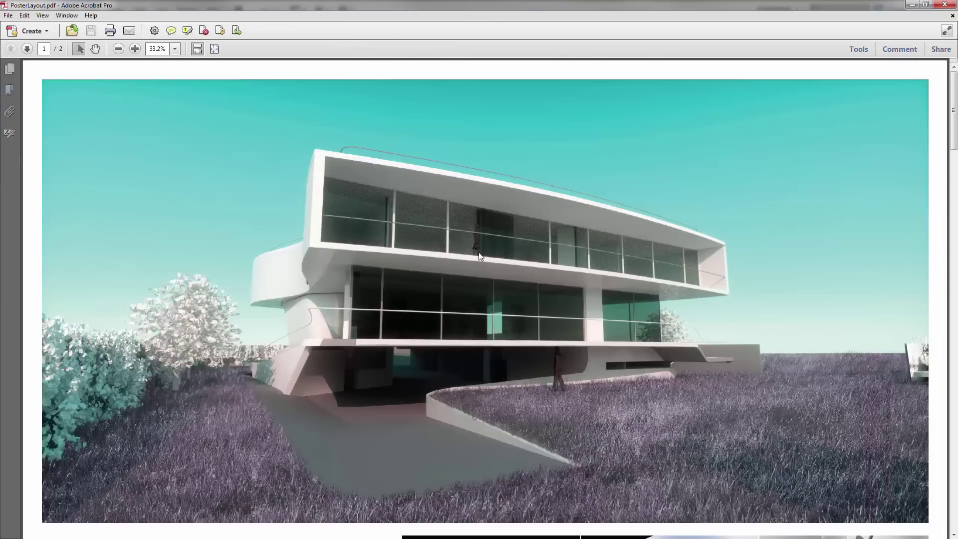
- Zoom out, scroll through the poster, and switch to Two Page View
click(118, 48)
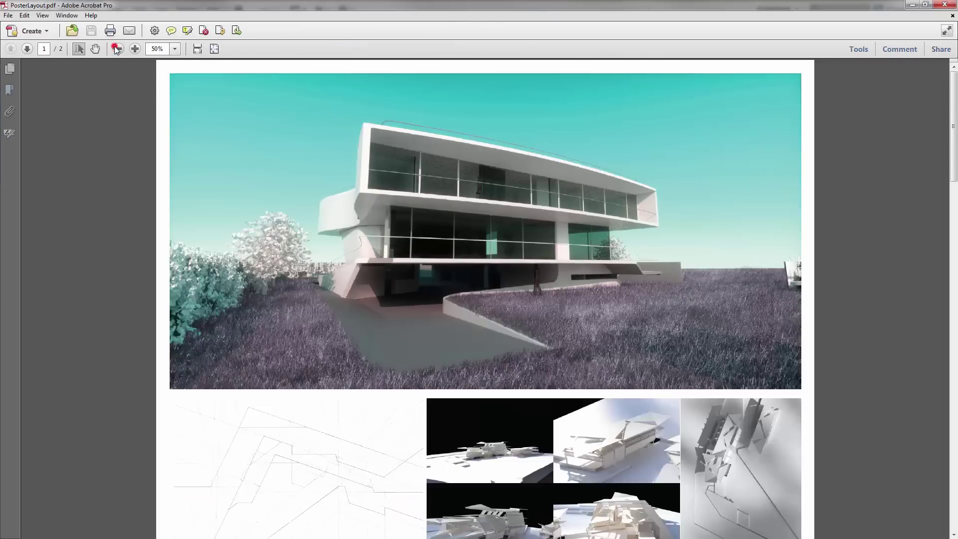
scroll(907, 232, down, 10)
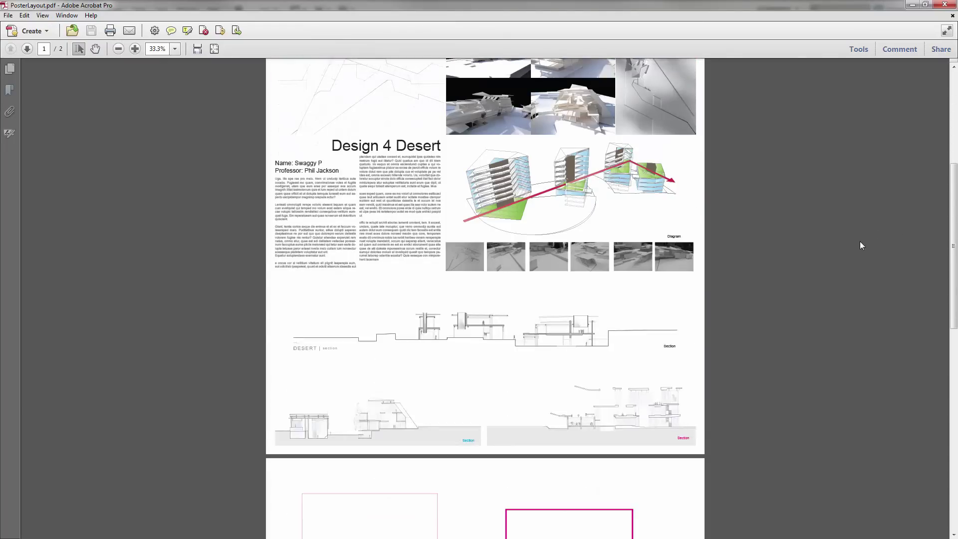
scroll(921, 291, down, 5)
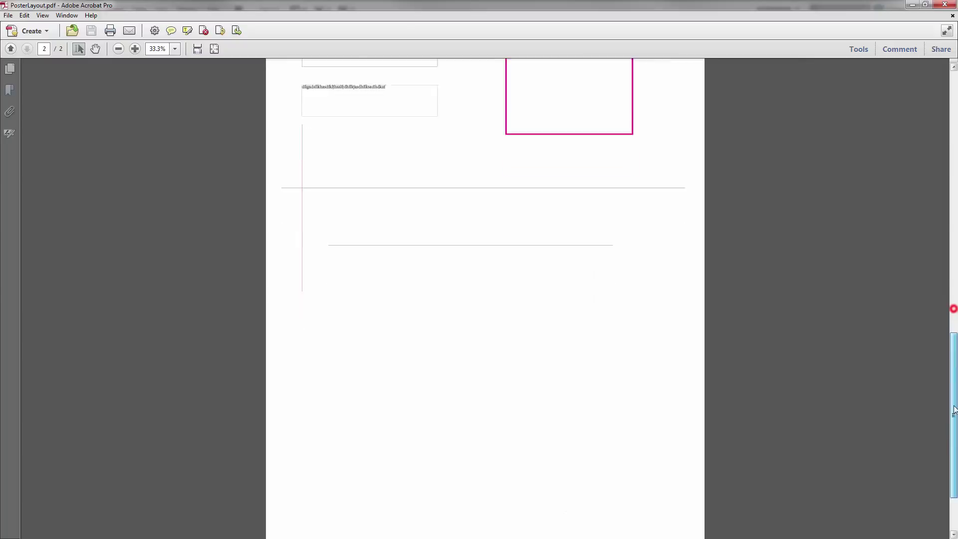
scroll(952, 280, up, 2)
scroll(952, 279, up, 10)
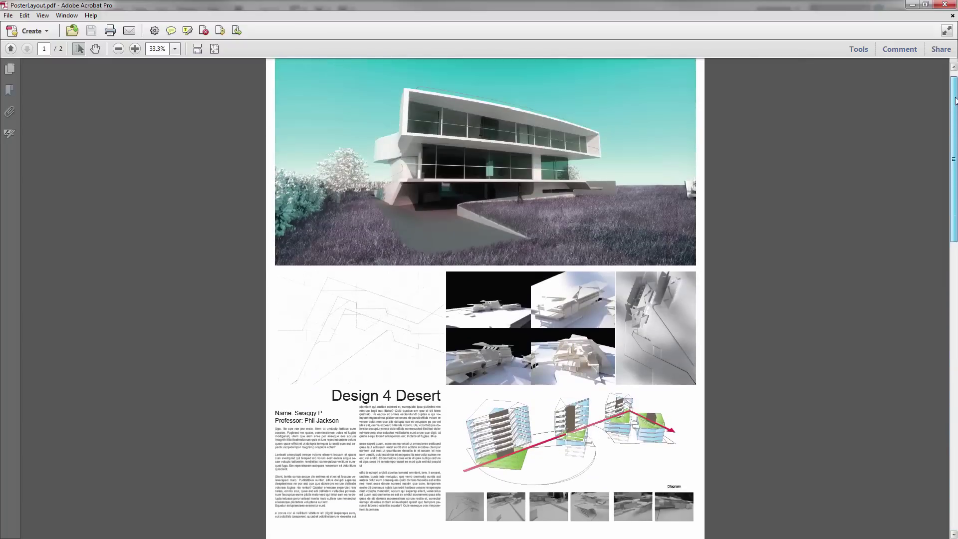
click(42, 15)
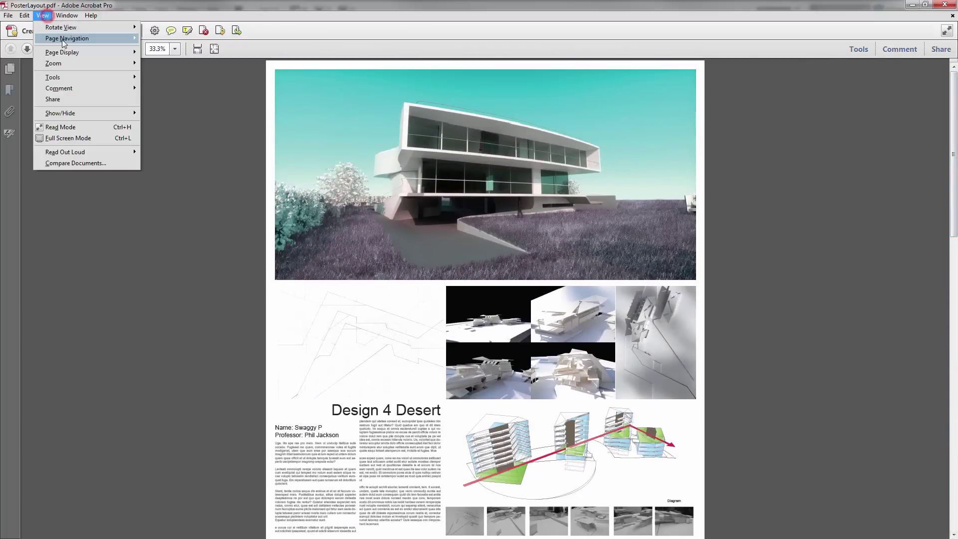
mouse_move(82, 52)
click(200, 74)
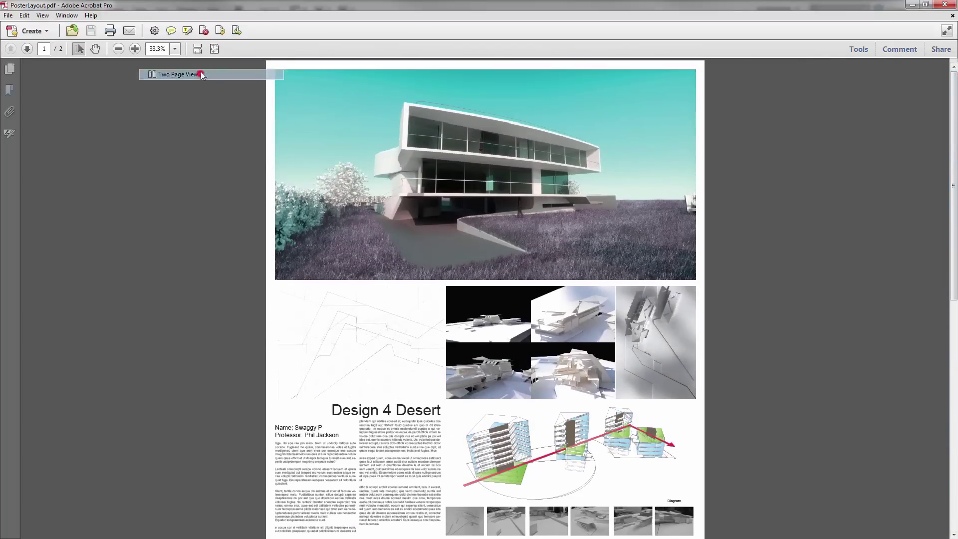
- Enable Show Cover Page in Two Page View so pages 1 and 2 sit side by side
click(43, 15)
mouse_move(90, 52)
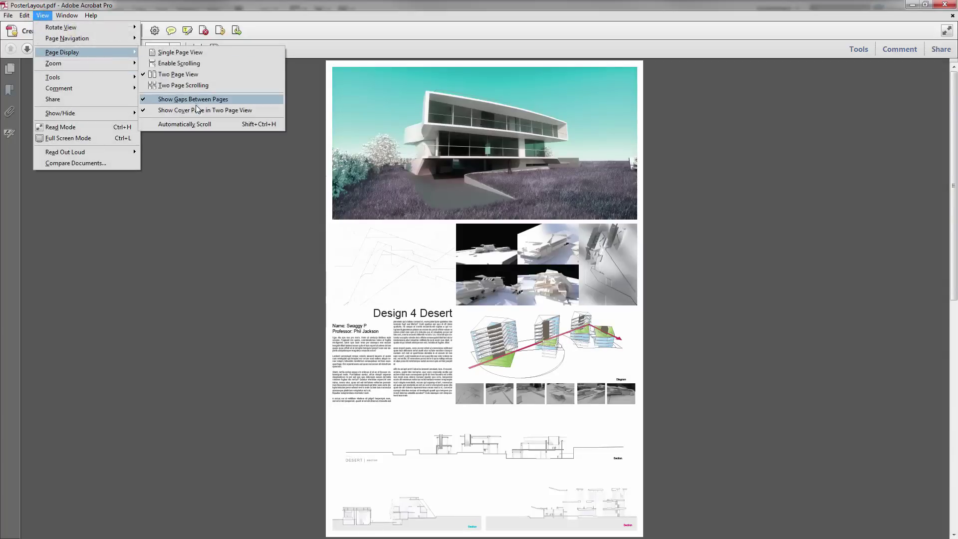
click(196, 111)
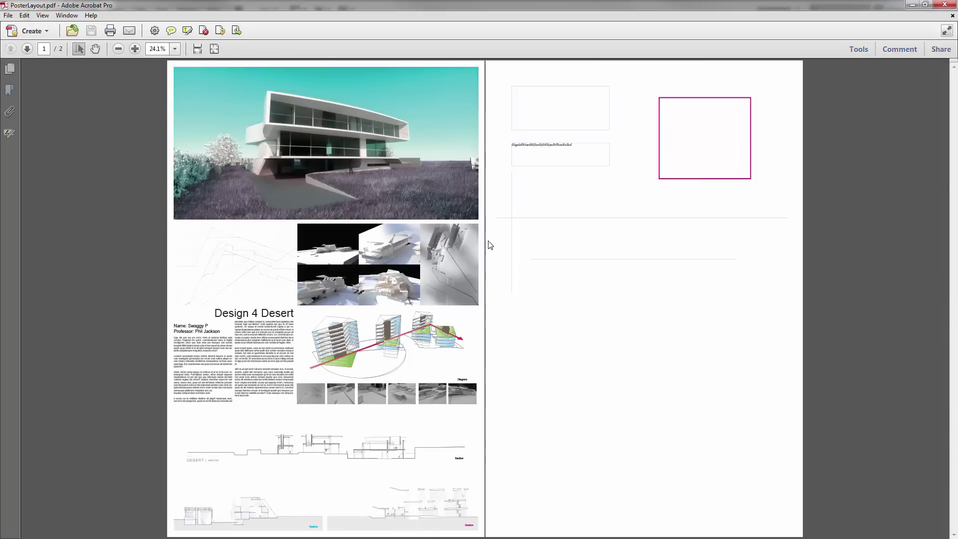
click(905, 239)
click(442, 214)
click(168, 441)
click(204, 248)
key(alt+Tab)
click(270, 348)
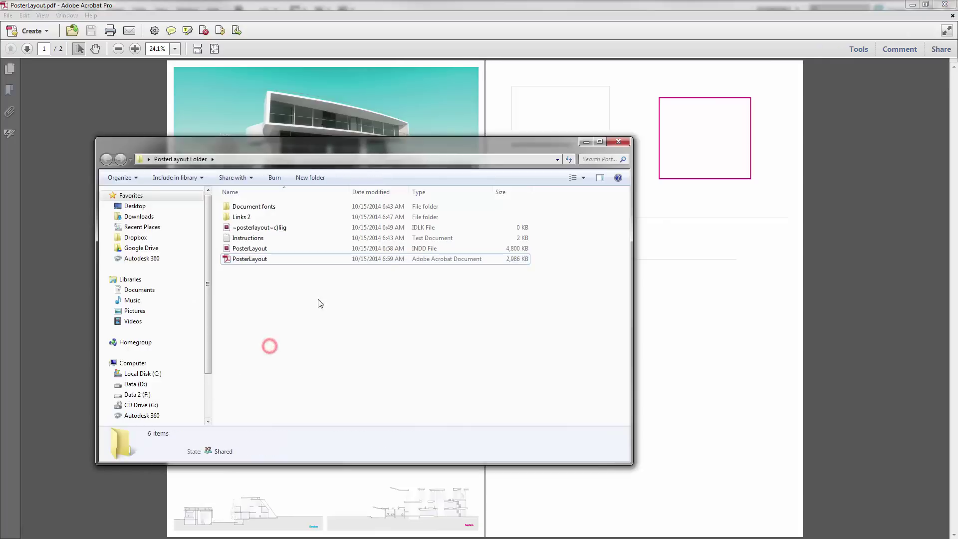
click(305, 261)
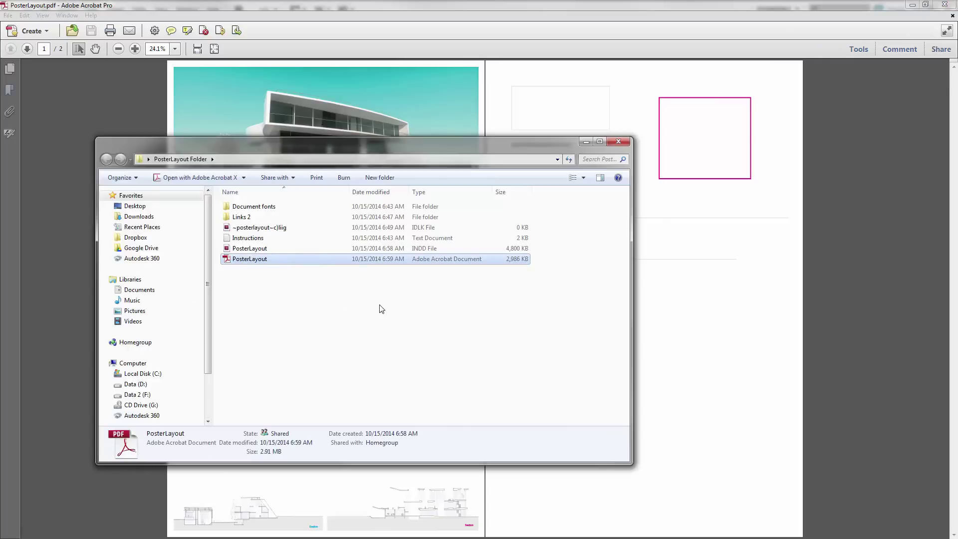
click(349, 306)
key(alt+Tab)
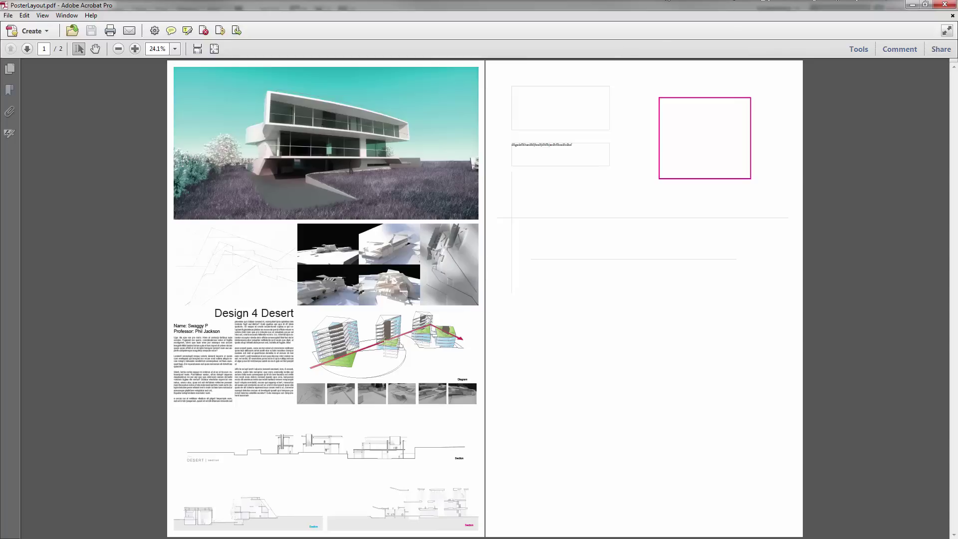
- Zoom the poster PDF in to 75% and pan across its renders
click(135, 48)
click(134, 49)
click(134, 48)
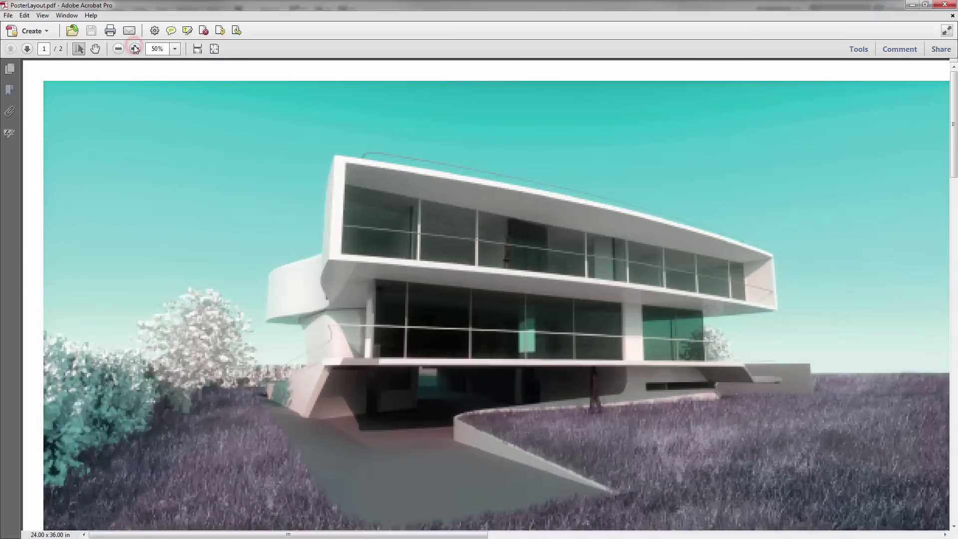
click(135, 48)
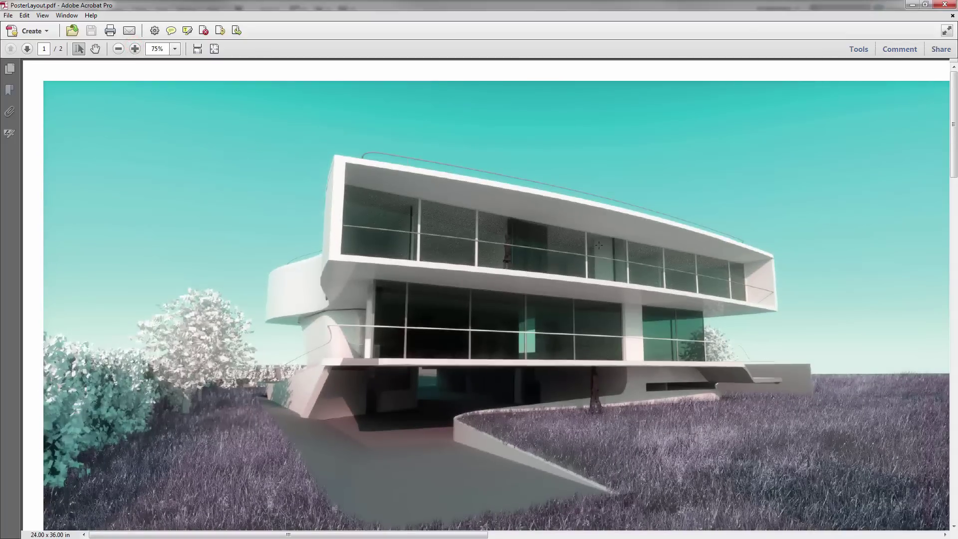
drag(607, 450, 504, 222)
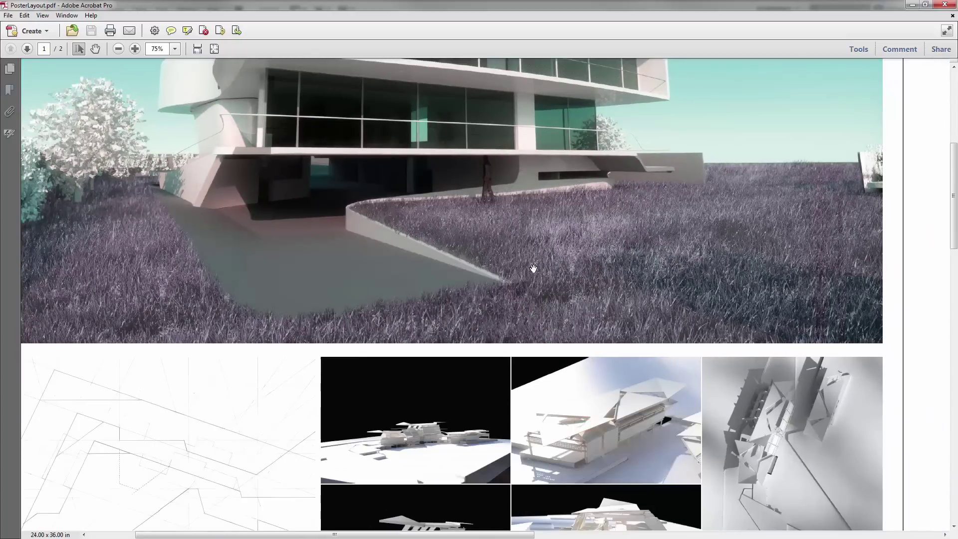
drag(767, 501, 486, 188)
scroll(511, 209, up, 3)
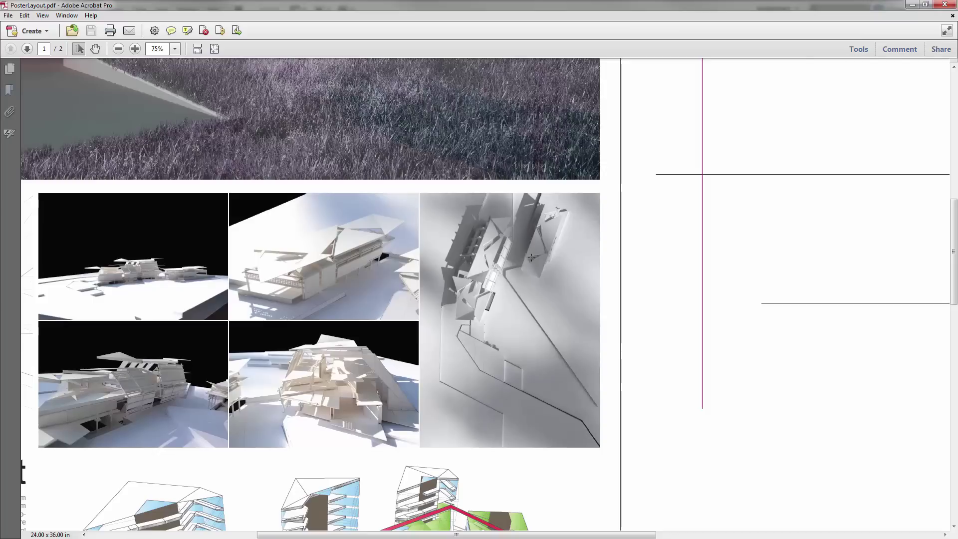
drag(466, 385, 518, 267)
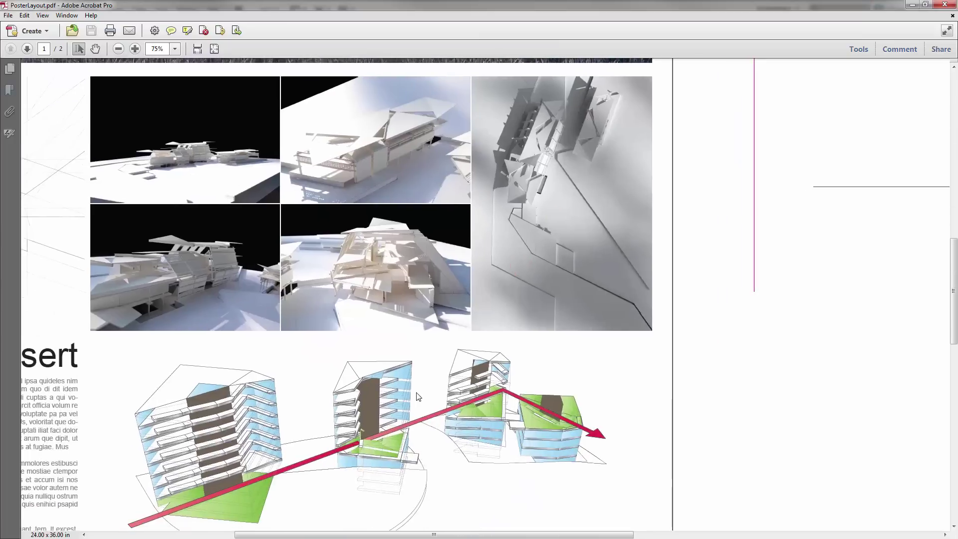
drag(347, 280, 307, 357)
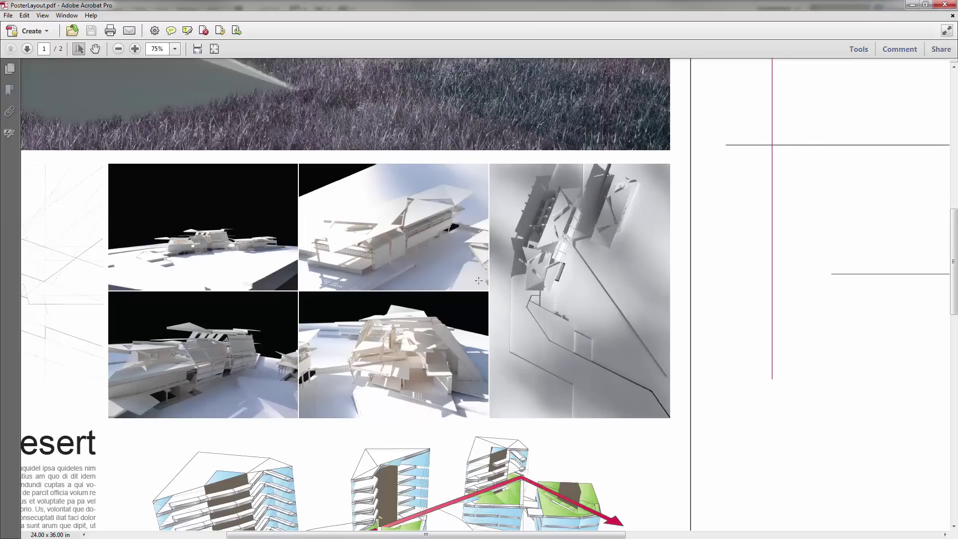
drag(314, 193, 325, 207)
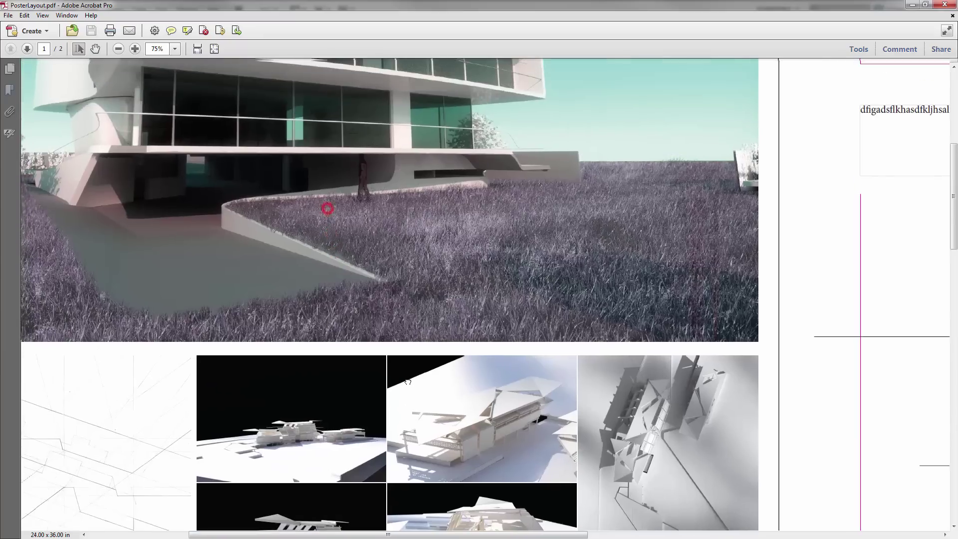
drag(396, 95, 673, 306)
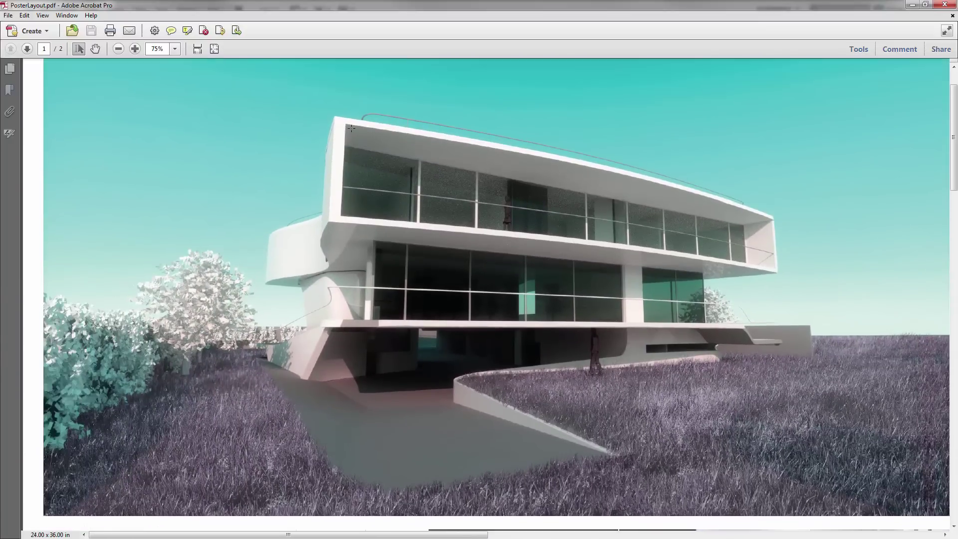
- Scroll through the poster to inspect the diagram up close
scroll(589, 282, down, 2)
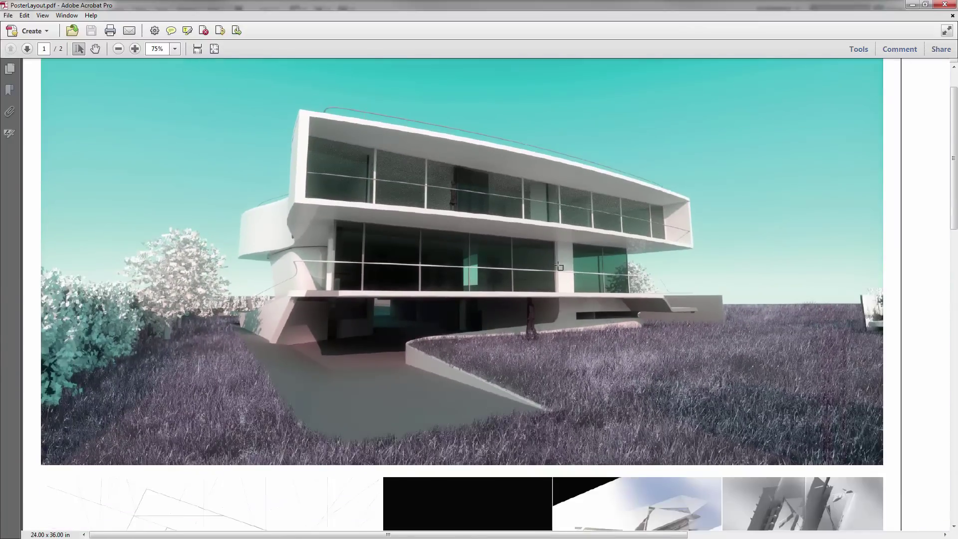
scroll(519, 255, down, 1)
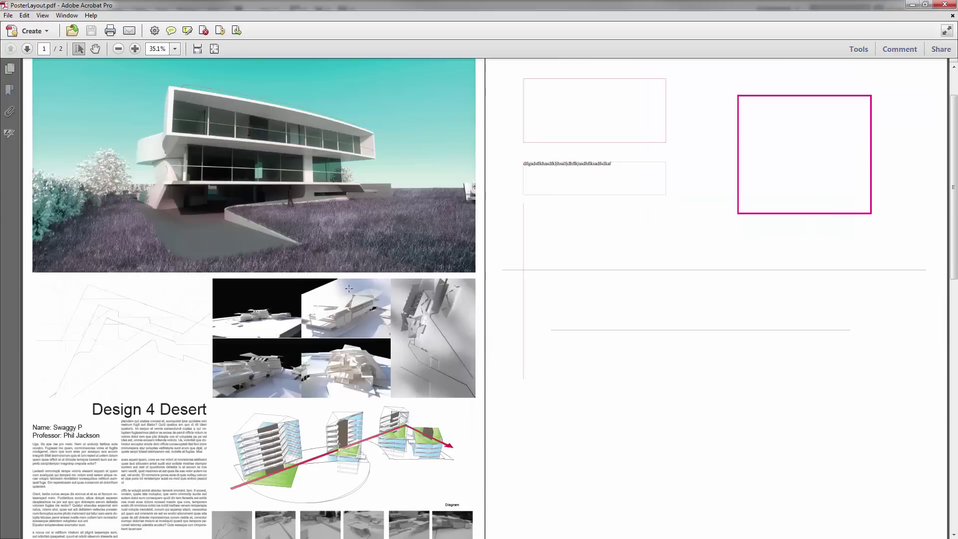
scroll(349, 288, down, 6)
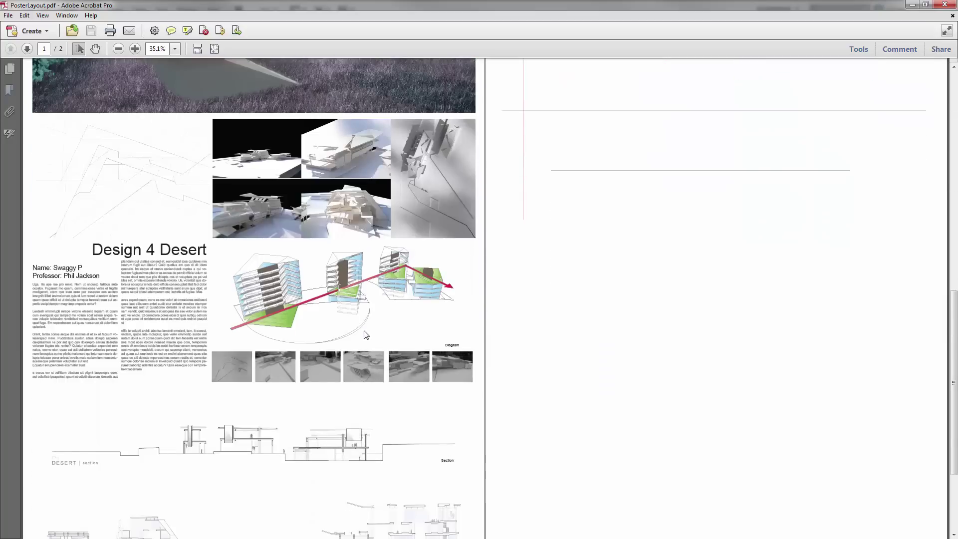
scroll(366, 335, down, 1)
scroll(359, 345, up, 1)
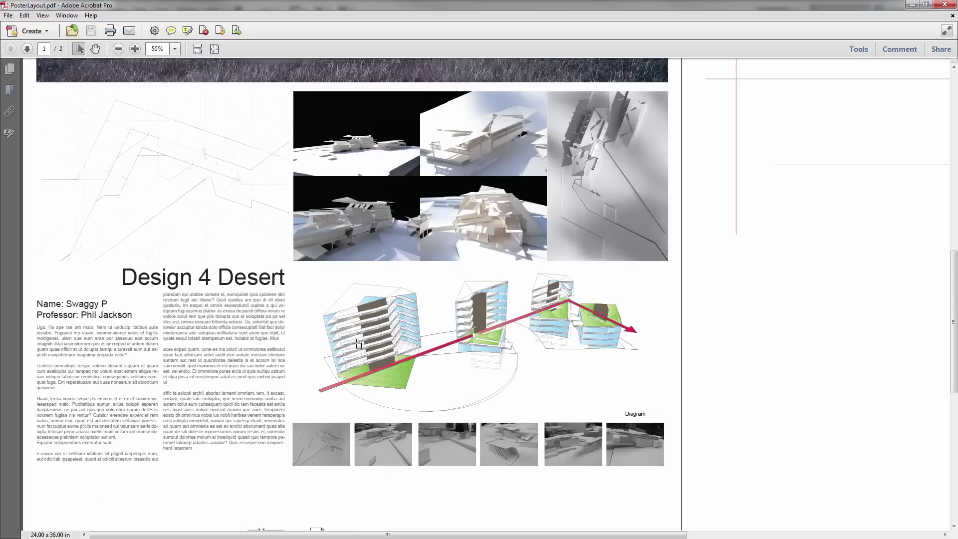
scroll(430, 411, up, 1)
scroll(439, 379, down, 4)
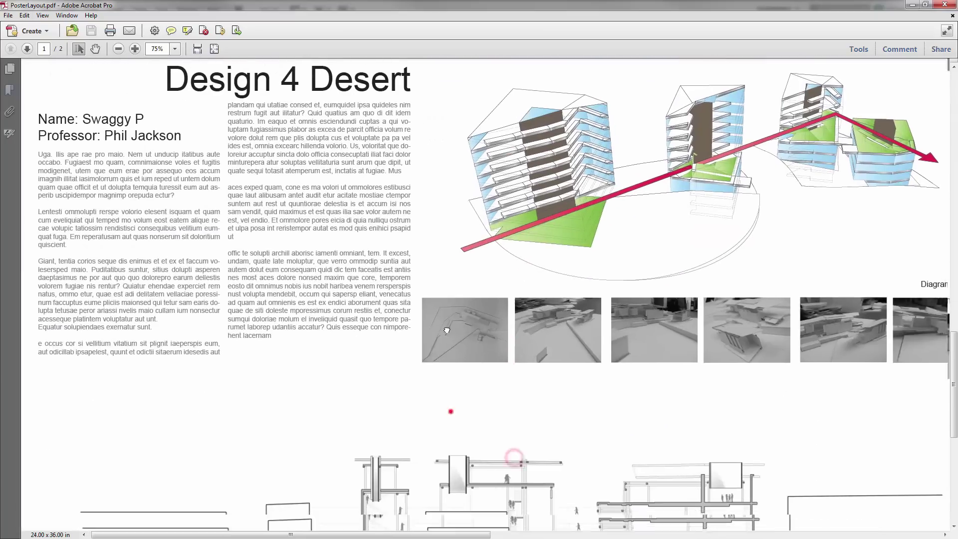
scroll(450, 411, down, 5)
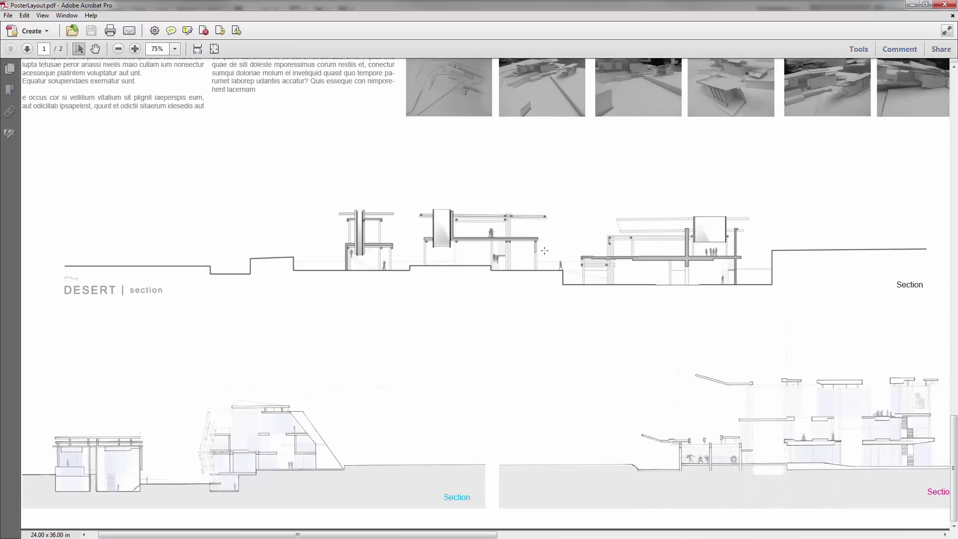
drag(545, 250, 336, 288)
- Check the lower section drawings, fit the page with Ctrl+0, and minimize Acrobat
click(755, 259)
mouse_move(792, 268)
mouse_down()
mouse_move(507, 291)
mouse_move(526, 367)
mouse_up()
key(ctrl+minus)
key(ctrl+minus)
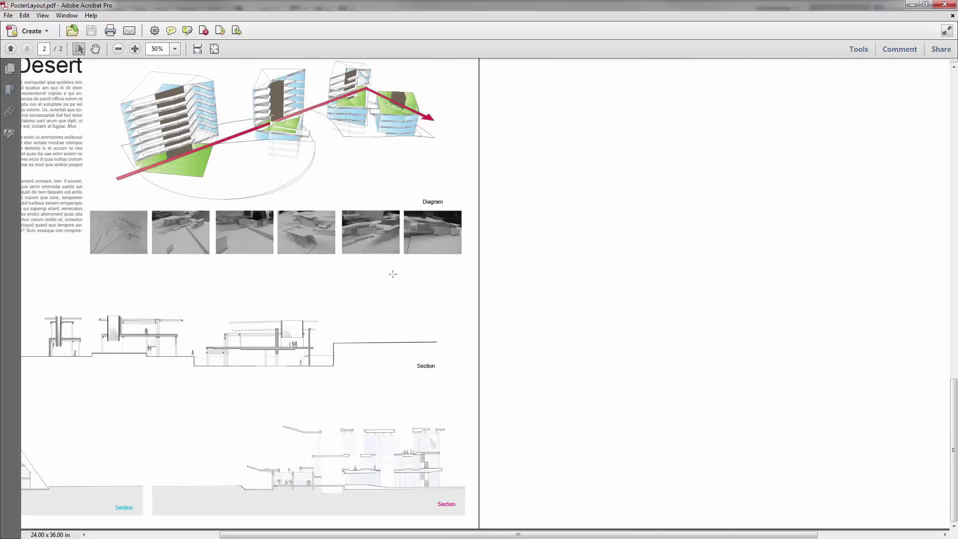
key(ctrl+0)
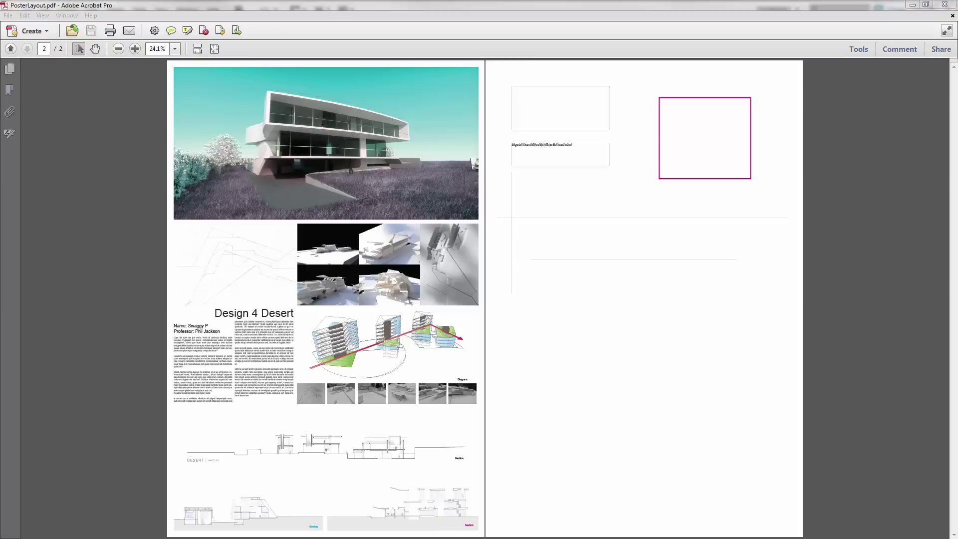
click(911, 6)
- Bring InDesign to the front, zoom to 125%, and pan to the Desert diagram
click(477, 3)
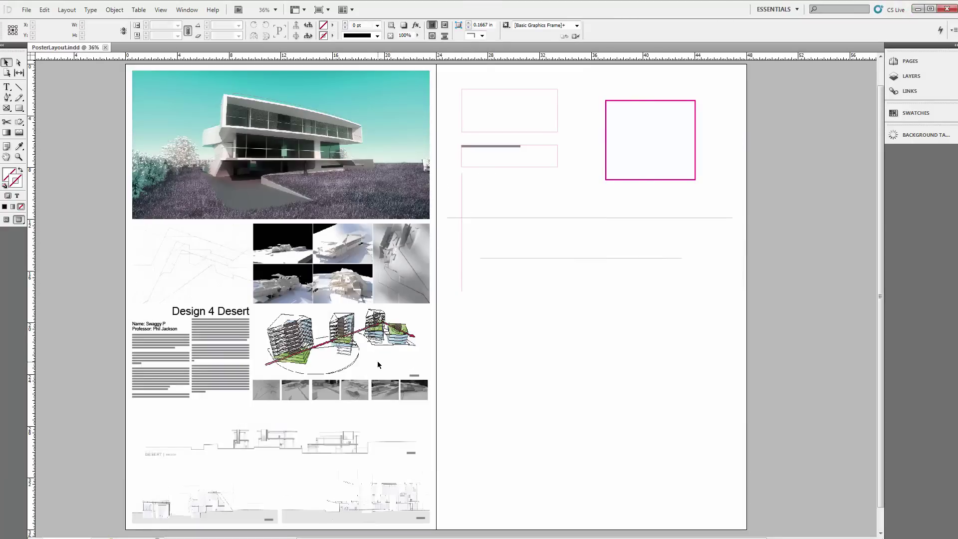
scroll(374, 371, up, 4)
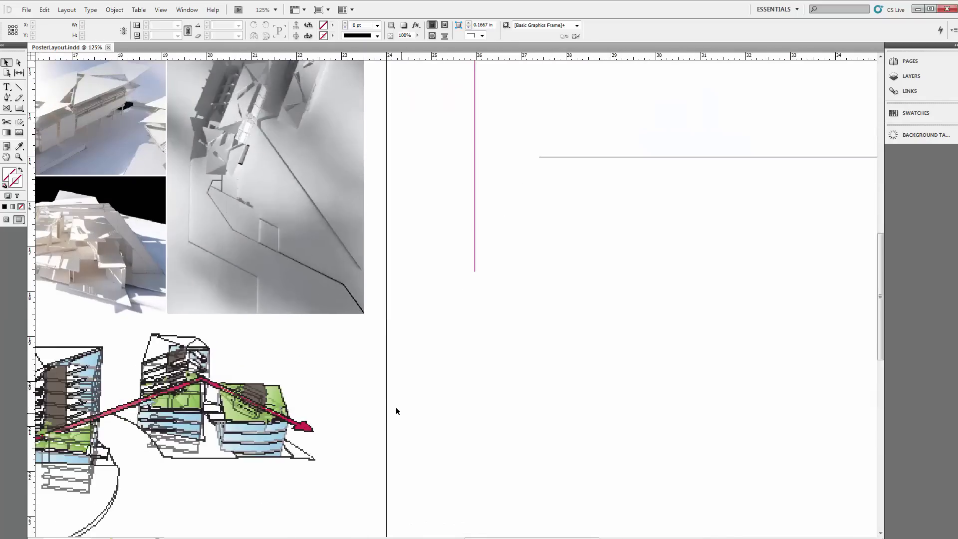
mouse_move(360, 390)
mouse_down()
mouse_move(489, 286)
mouse_move(784, 216)
mouse_move(774, 188)
mouse_move(742, 177)
mouse_up()
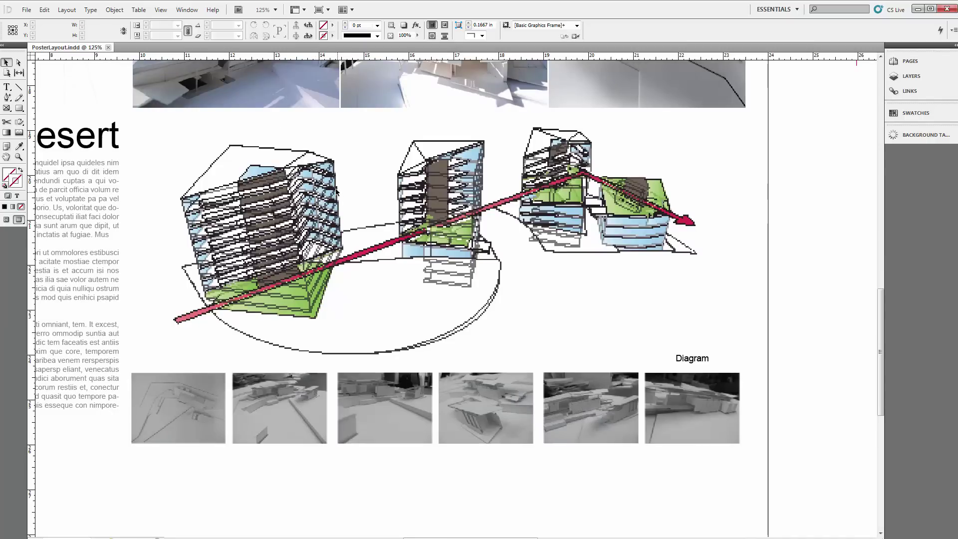
click(161, 9)
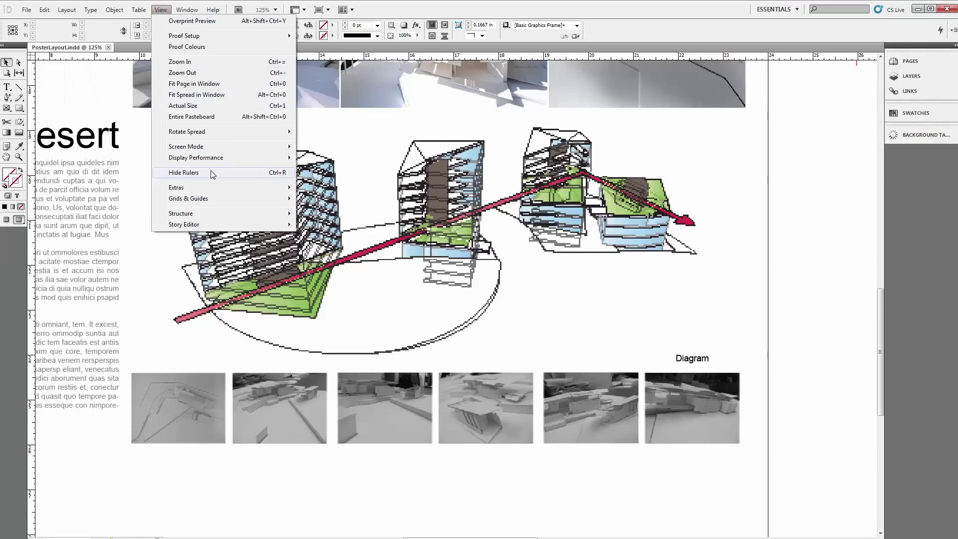
mouse_move(275, 159)
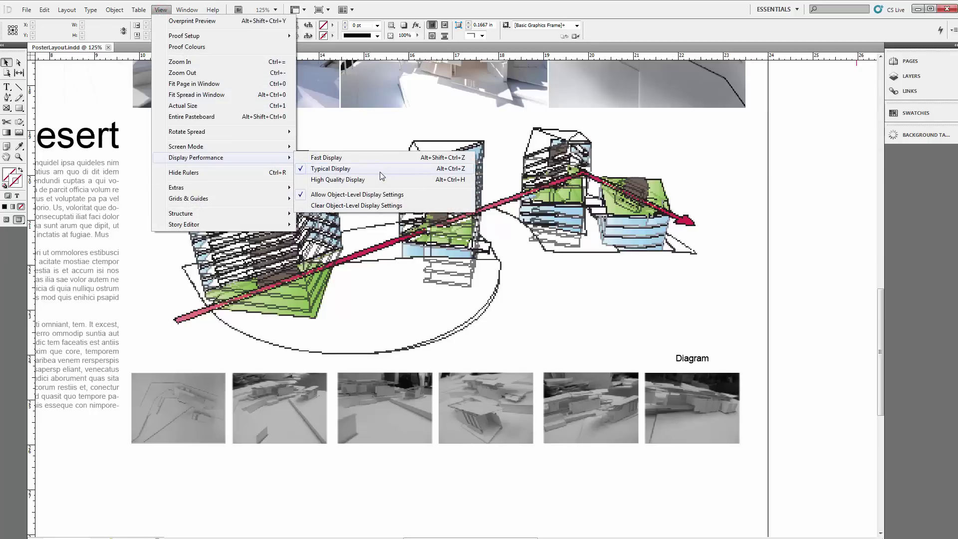
click(384, 158)
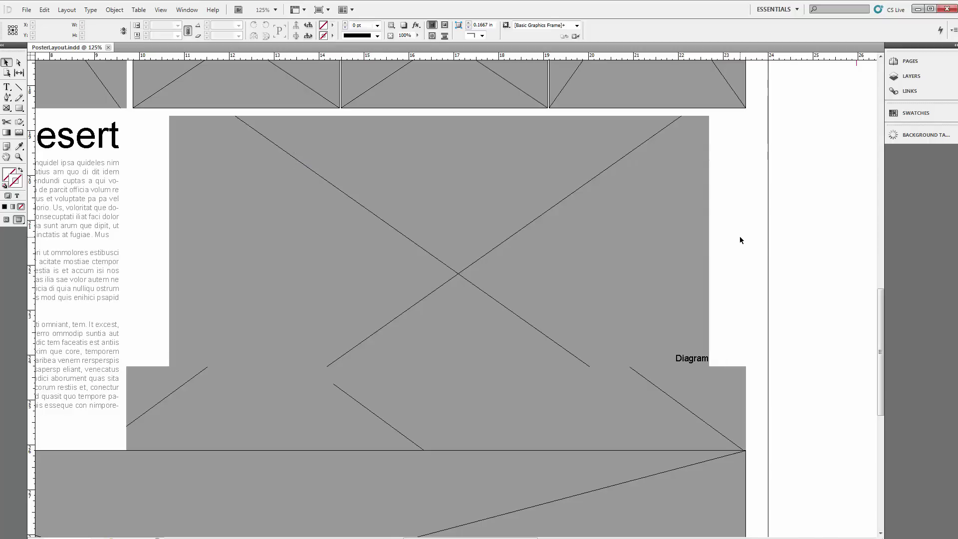
scroll(740, 235, down, 7)
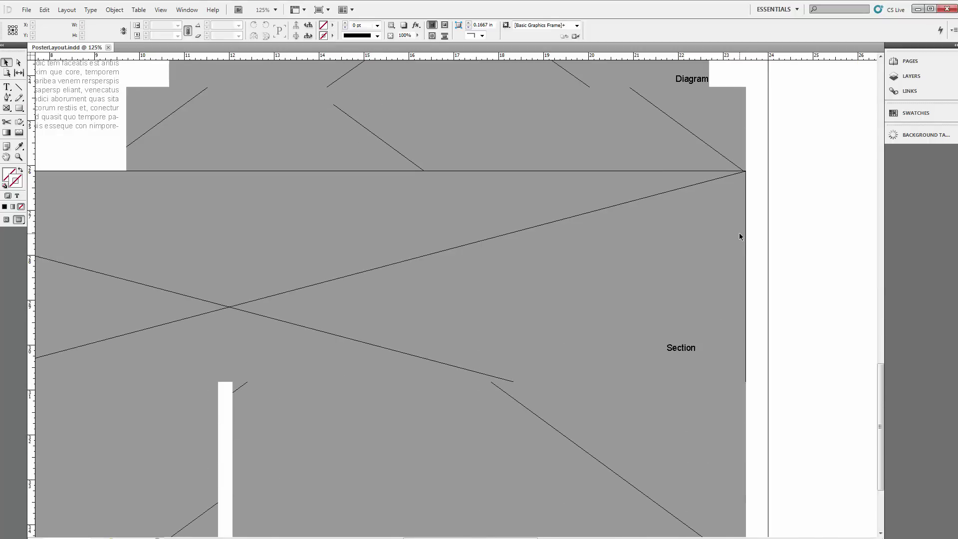
scroll(739, 232, up, 6)
scroll(738, 234, up, 3)
scroll(737, 234, down, 2)
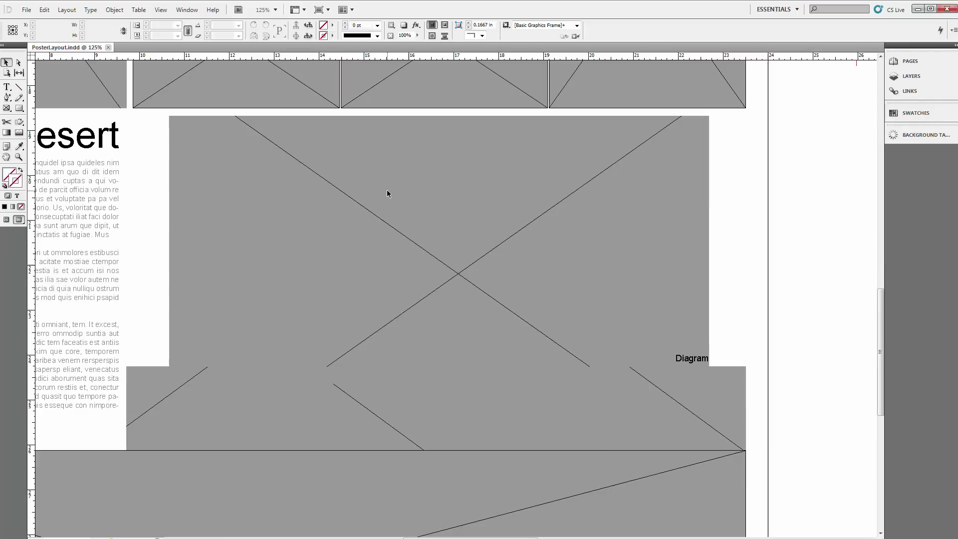
click(161, 10)
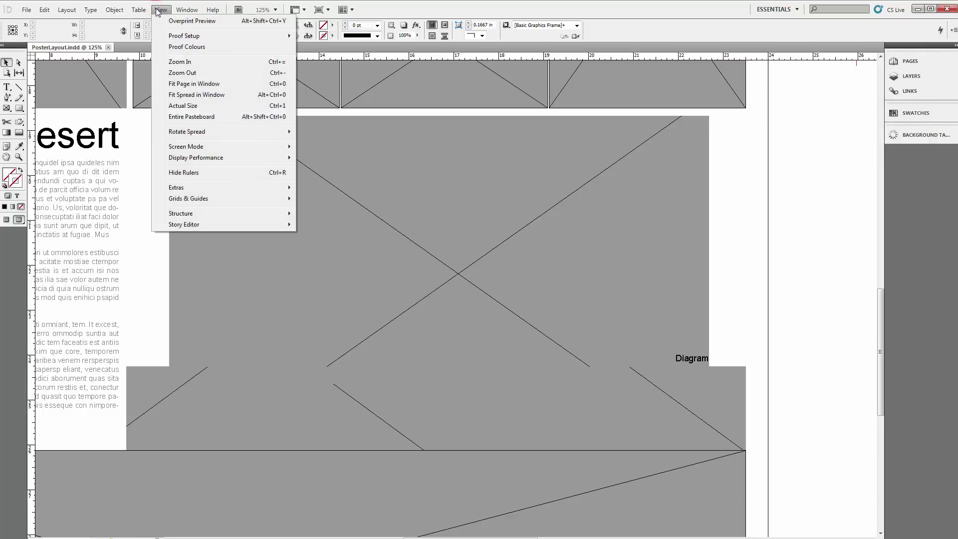
mouse_move(239, 162)
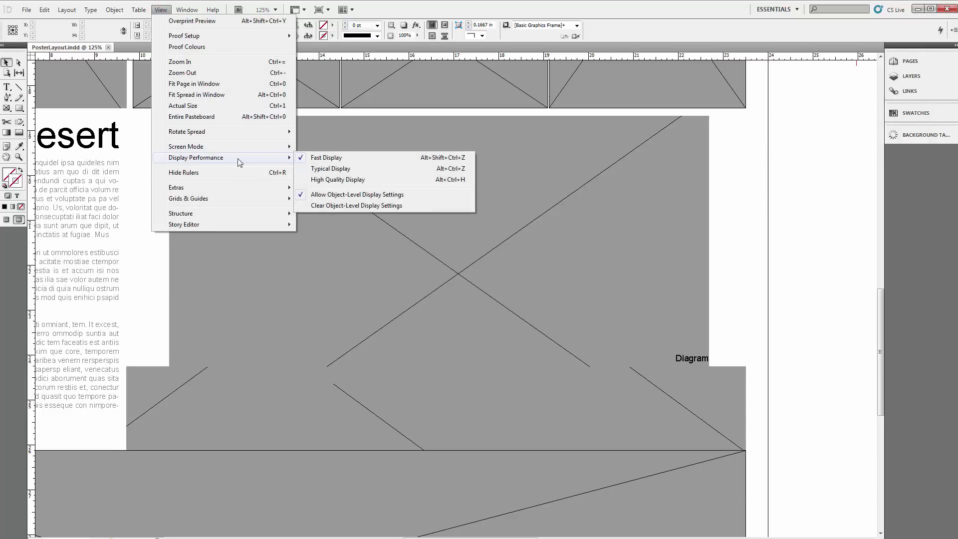
click(377, 169)
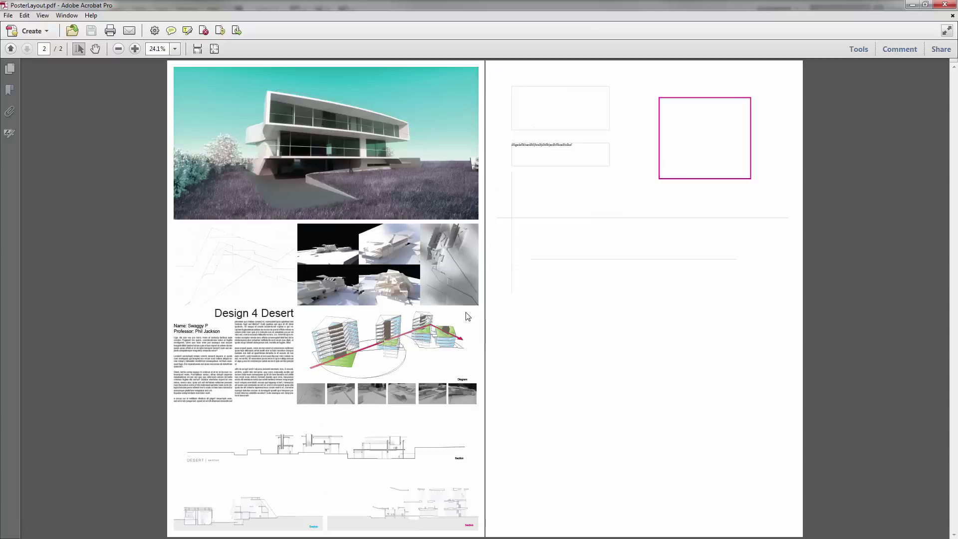
- Zoom the PDF to 66.7%, pan down to the Desert diagram, then minimize Acrobat
scroll(464, 319, up, 3)
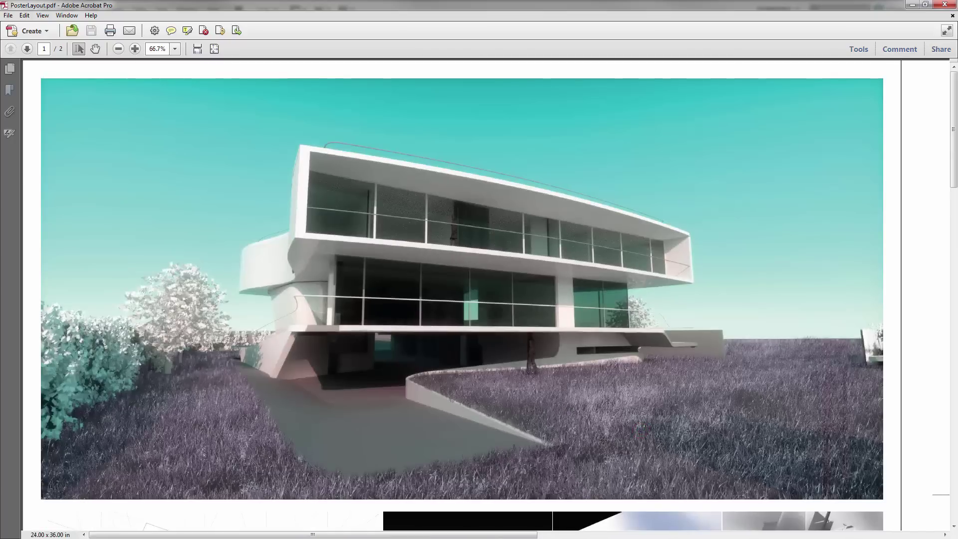
drag(590, 431, 524, 399)
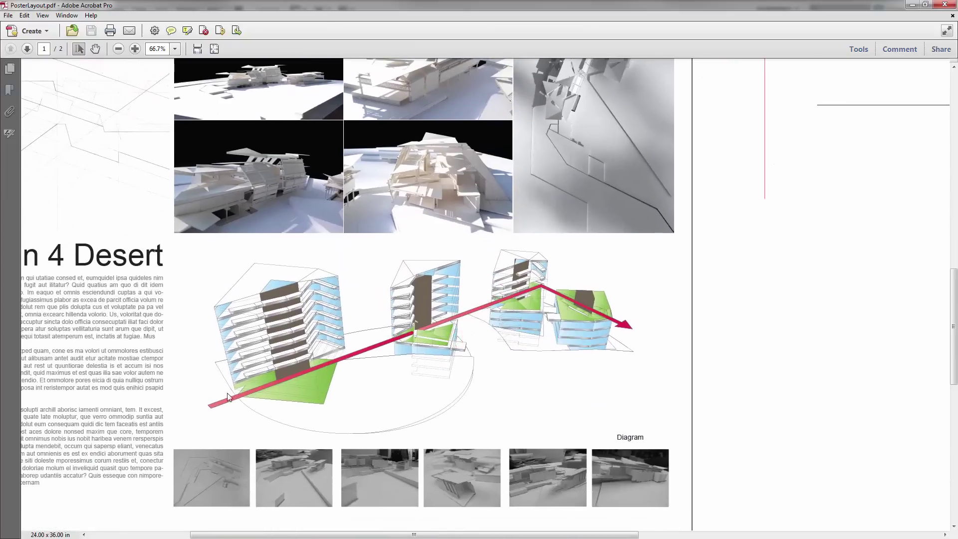
click(912, 4)
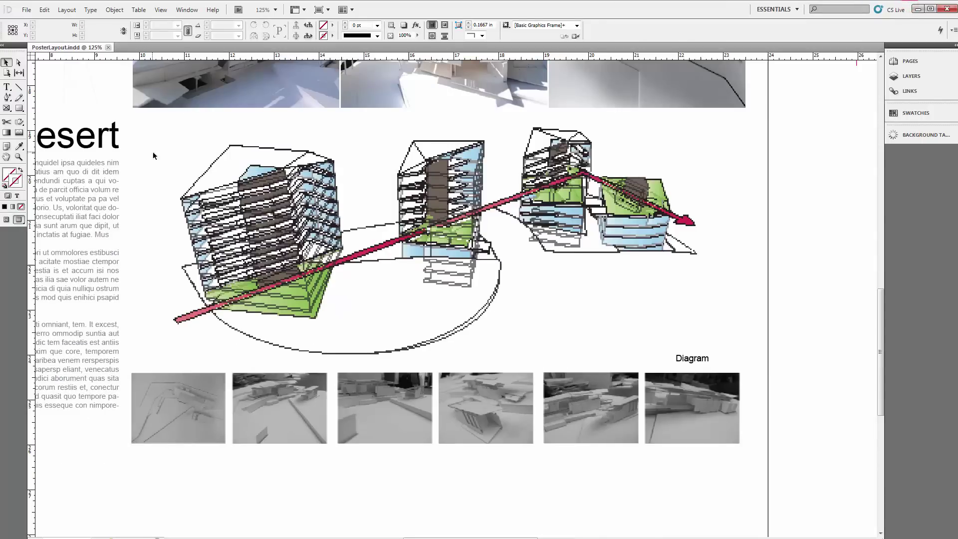
- Set the display performance to High Quality Display
drag(319, 180, 367, 200)
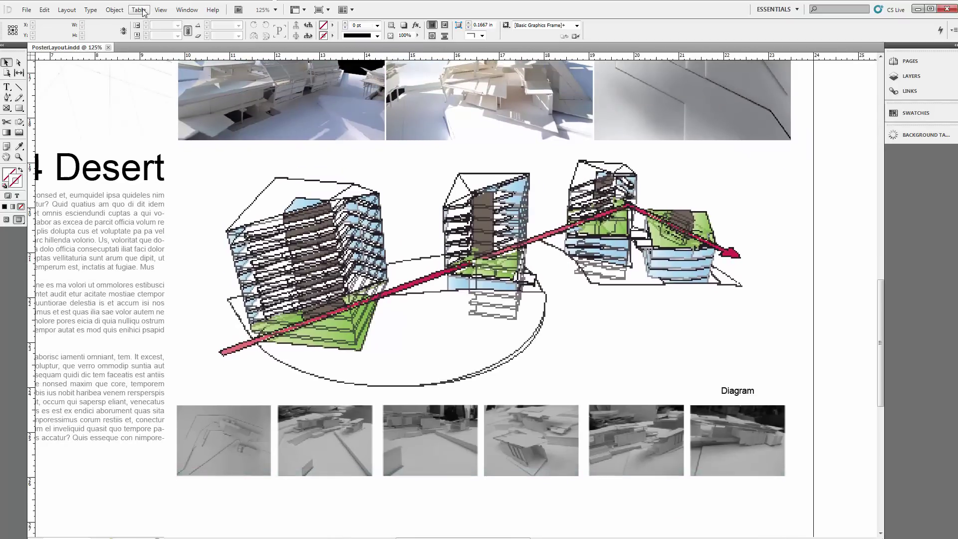
click(159, 11)
mouse_move(252, 157)
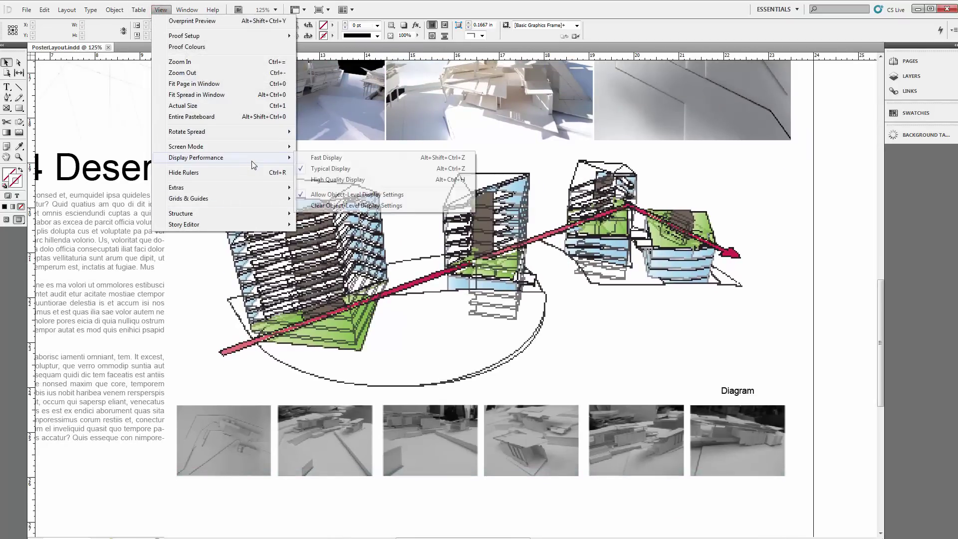
click(329, 180)
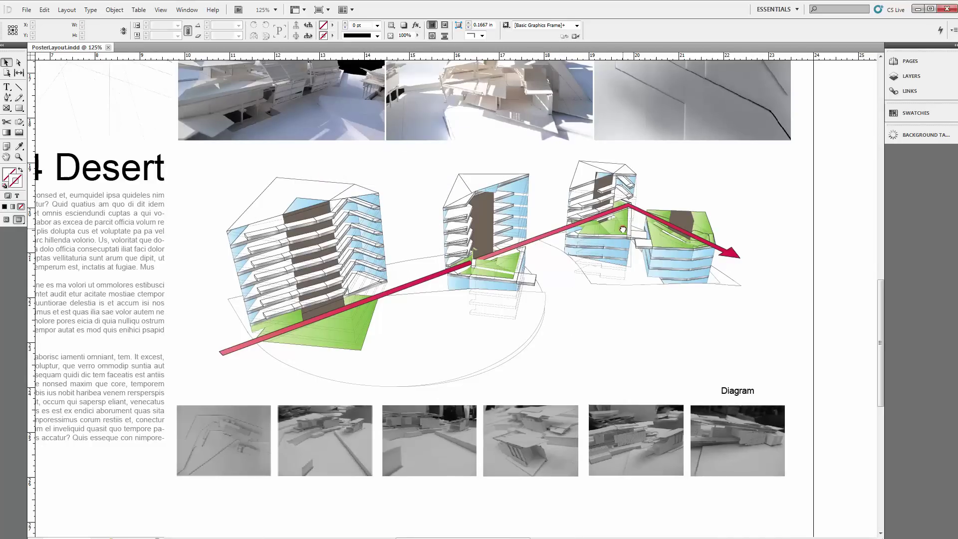
- Zoom out to review the renders and diagram, then switch to Typical Display
drag(619, 242, 599, 449)
drag(389, 173, 468, 415)
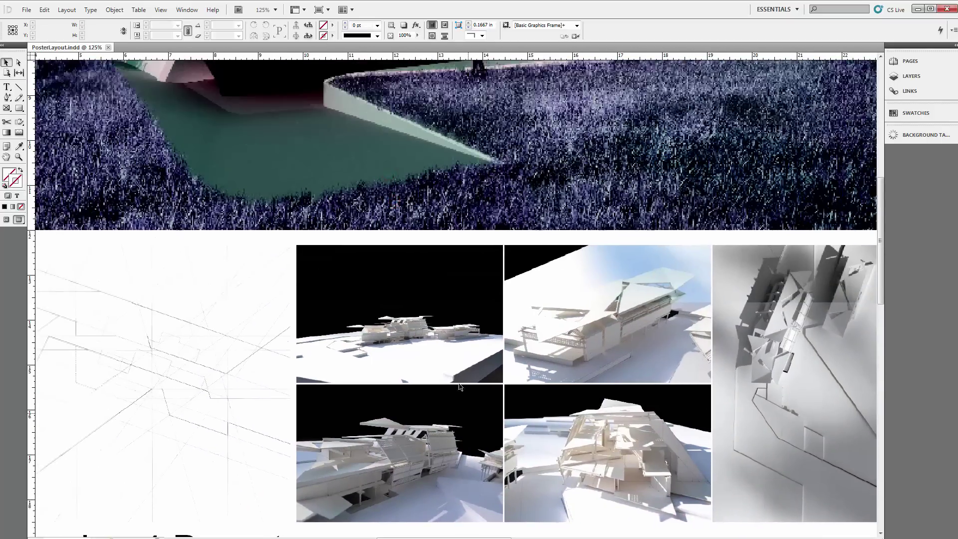
drag(328, 266, 540, 347)
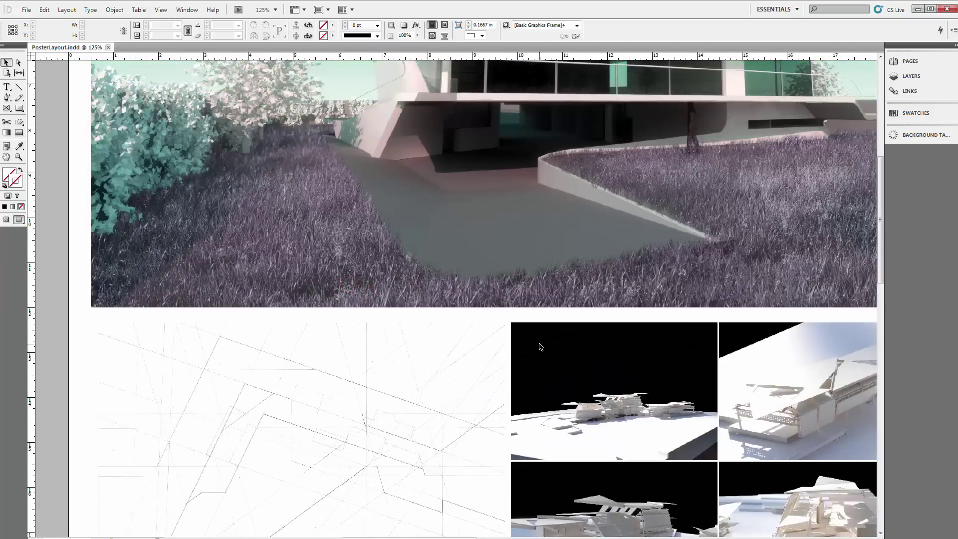
key(ctrl+minus)
key(ctrl+minus)
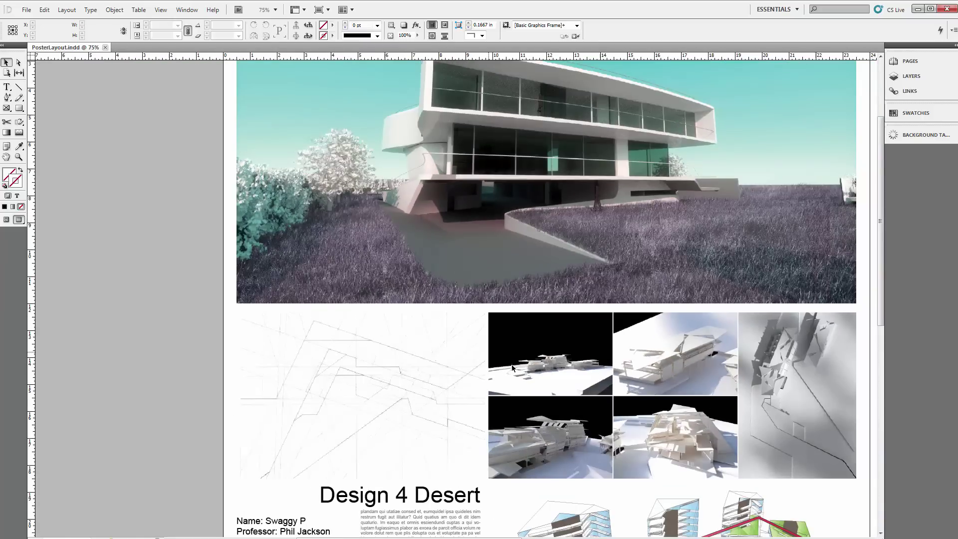
mouse_move(574, 405)
mouse_down()
mouse_move(567, 385)
mouse_move(562, 439)
mouse_move(456, 339)
mouse_up()
click(161, 10)
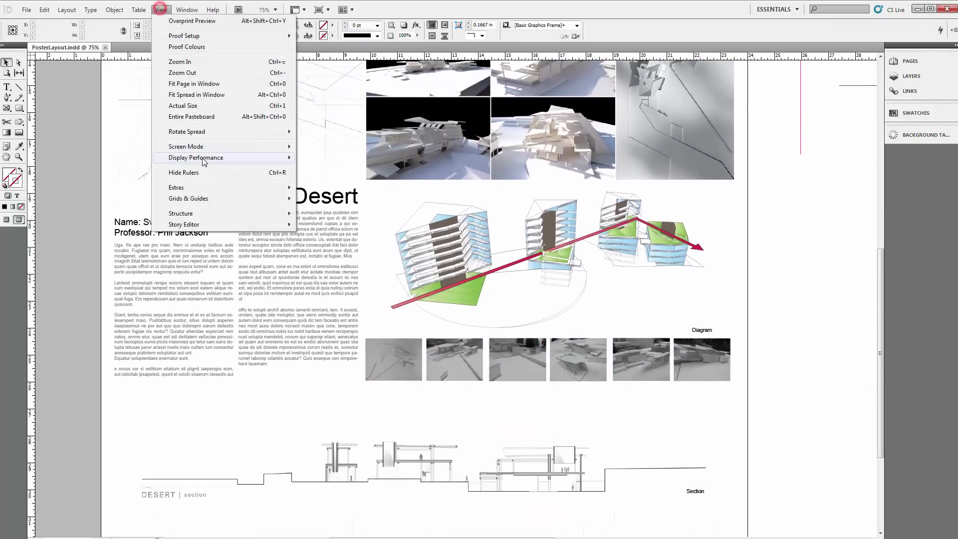
mouse_move(204, 158)
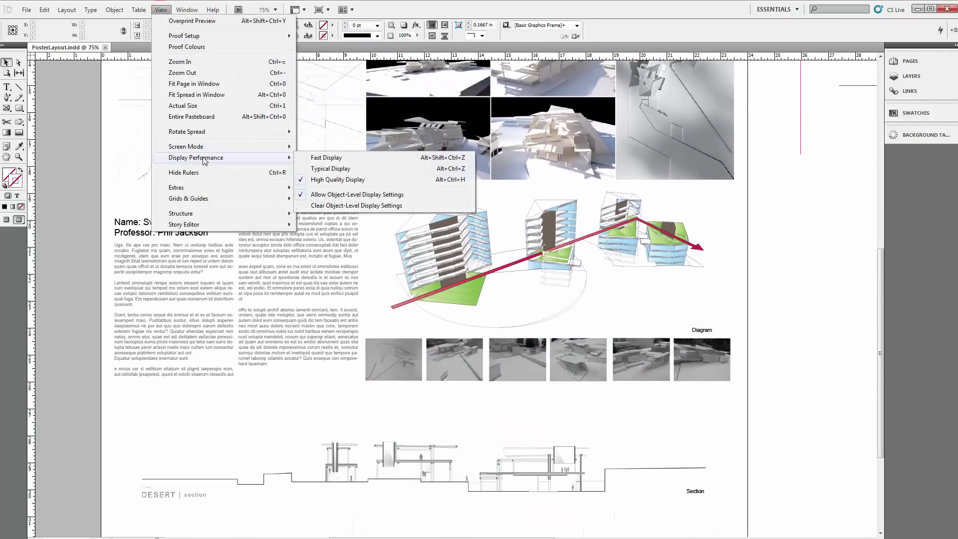
click(377, 170)
click(377, 171)
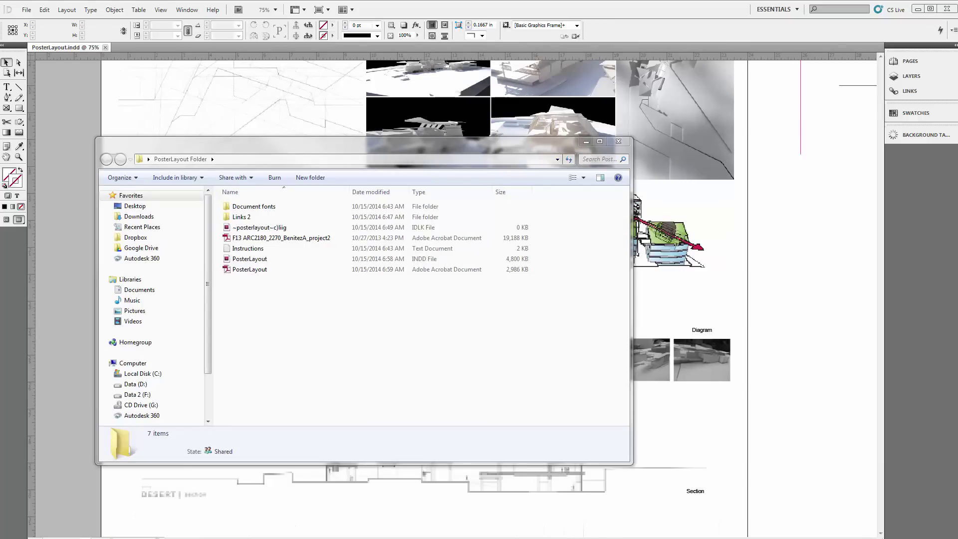
- Check the PosterLayout PDF's file size in the PosterLayout Folder
click(392, 314)
click(252, 273)
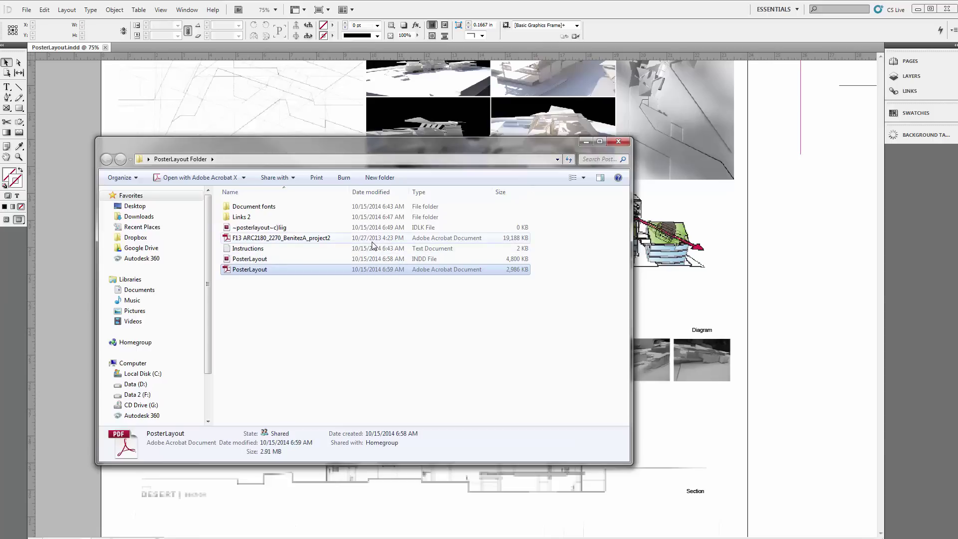
click(362, 348)
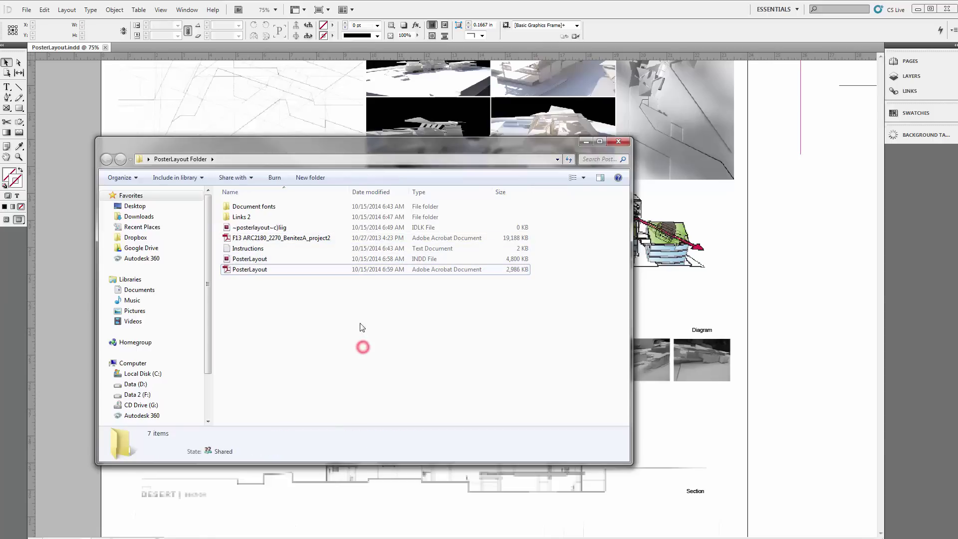
- Select the F13 project2 PDF and fit the whole poster in Acrobat's window
click(318, 240)
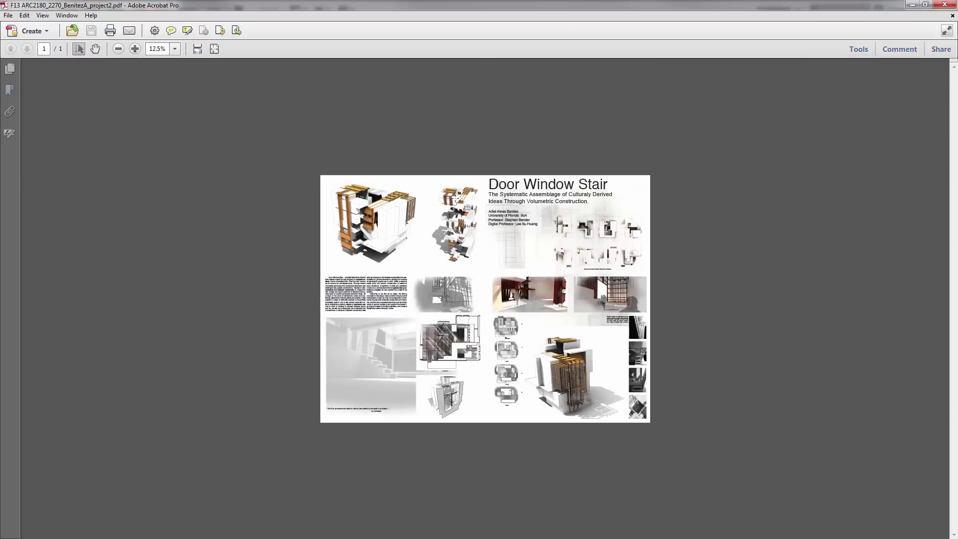
click(214, 49)
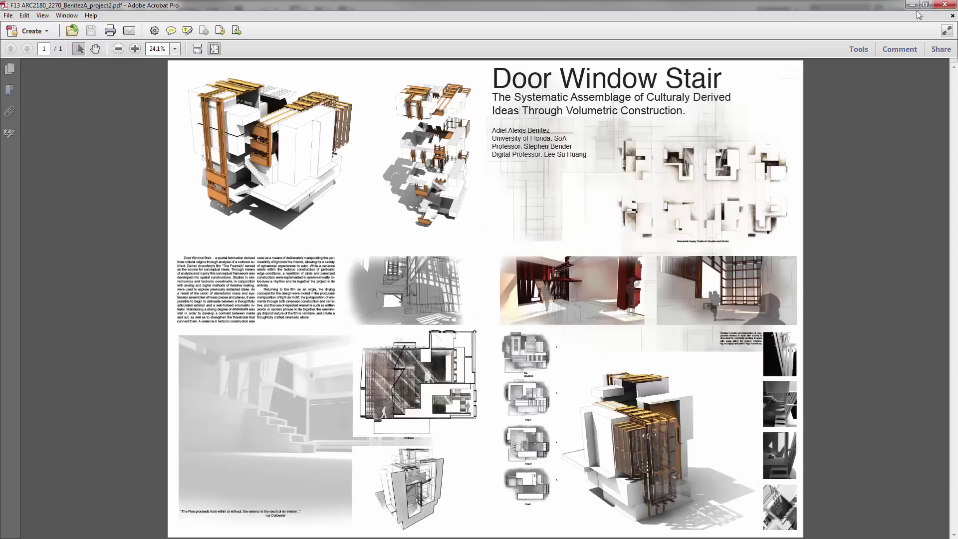
click(912, 5)
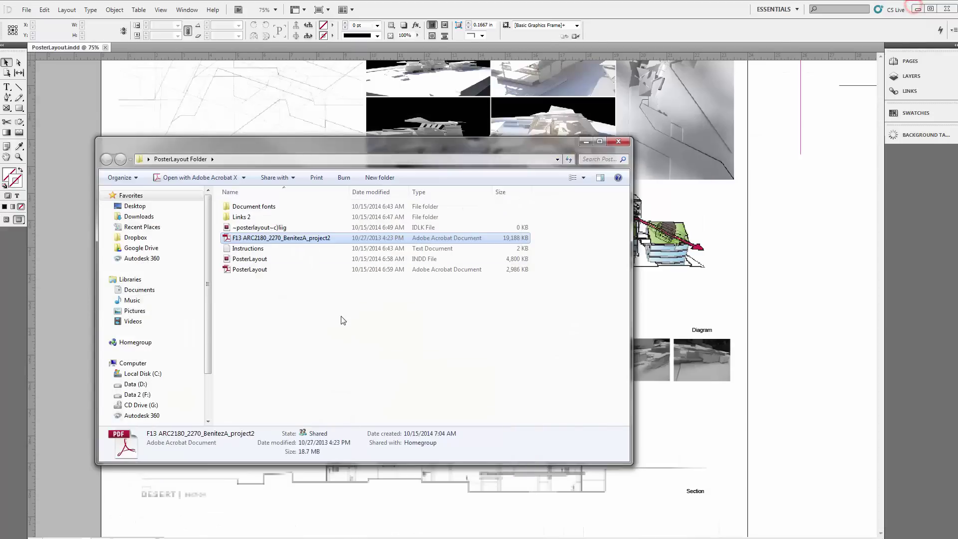
click(343, 318)
click(300, 237)
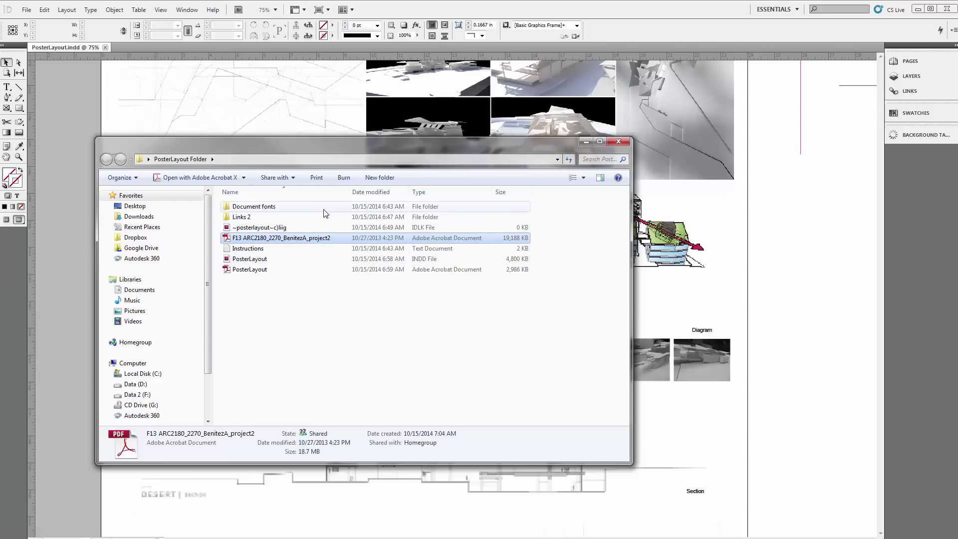
click(275, 342)
click(270, 239)
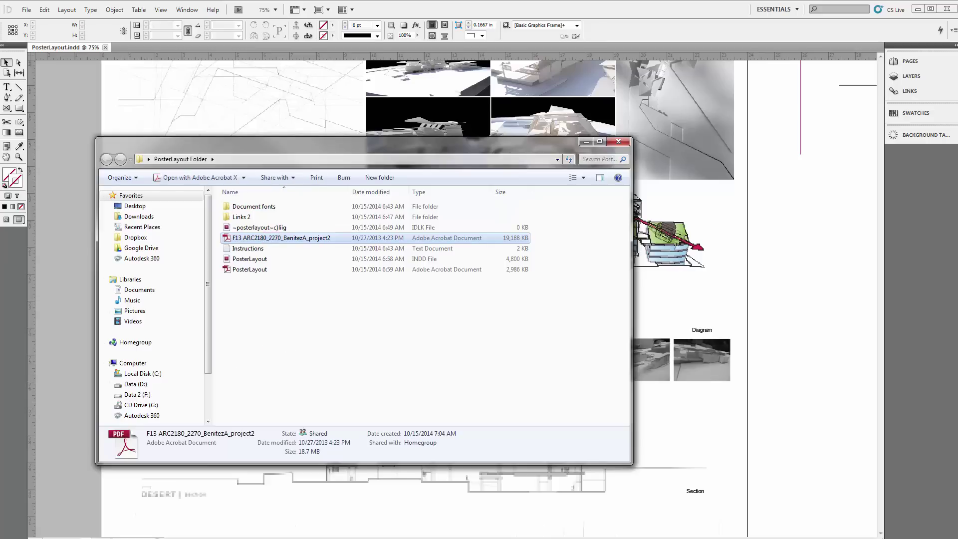
- Open the F13 project2 PDF in Acrobat and bring the full 'Door Window Stair' poster forward
key(Return)
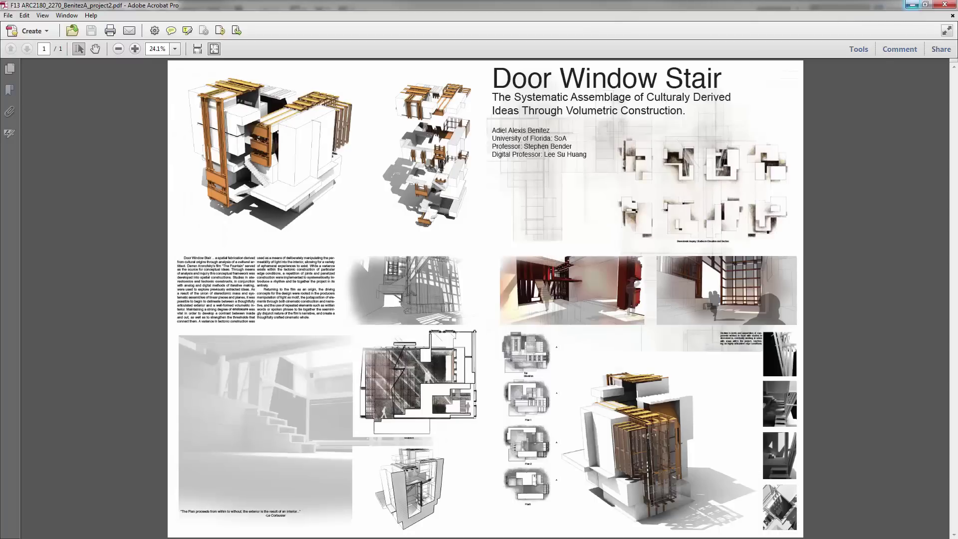
key(alt+Tab)
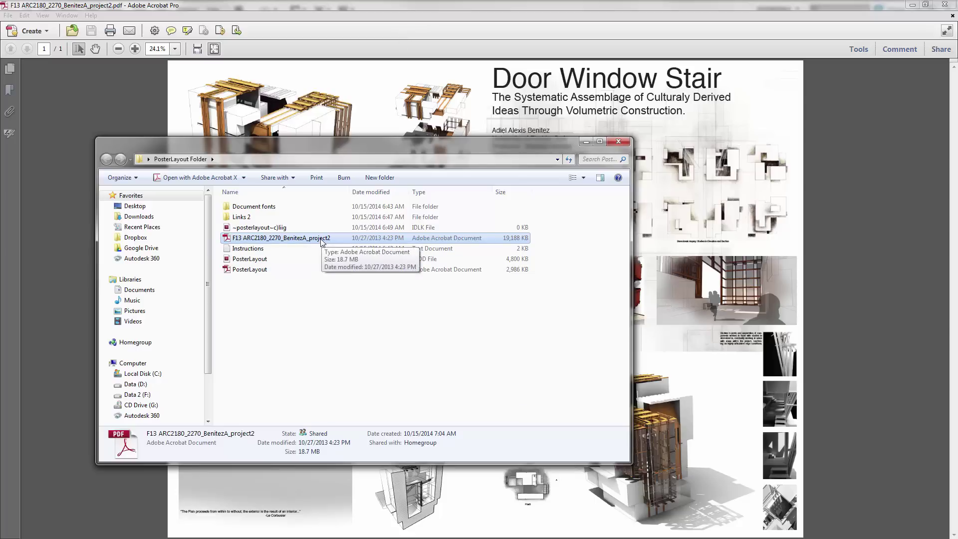
click(387, 5)
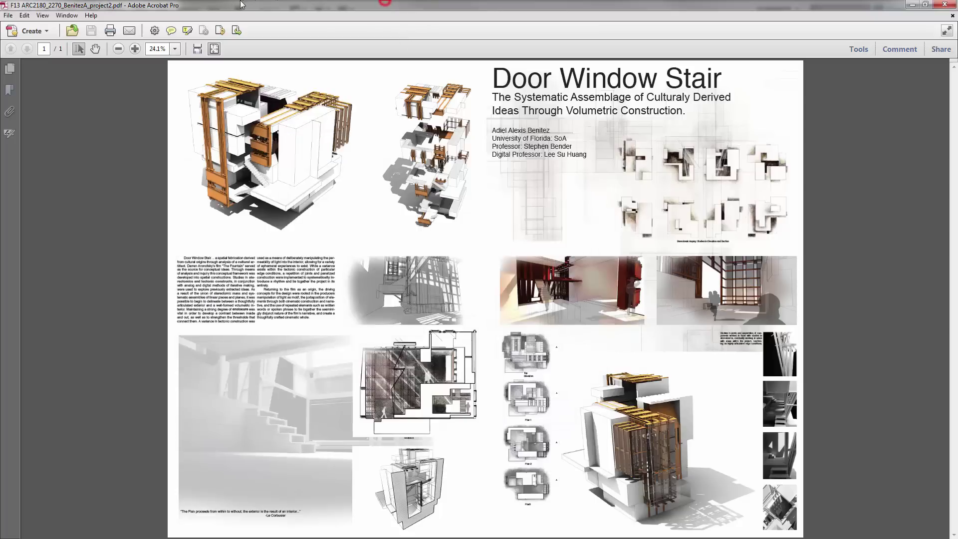
click(9, 16)
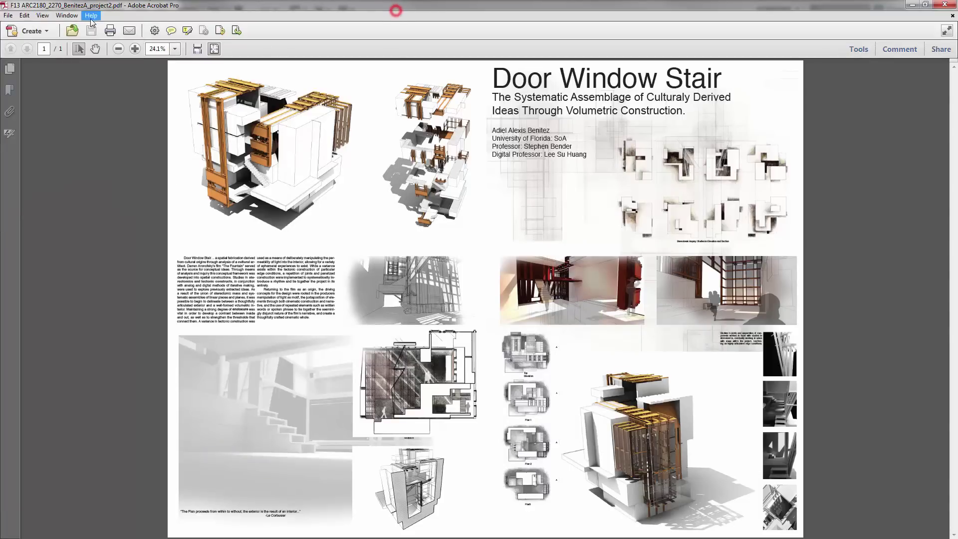
click(9, 15)
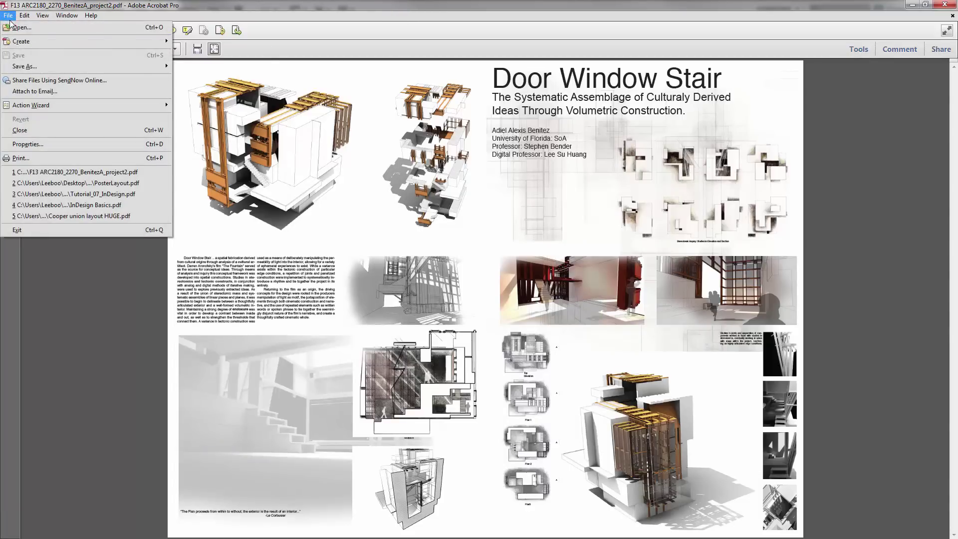
mouse_move(50, 67)
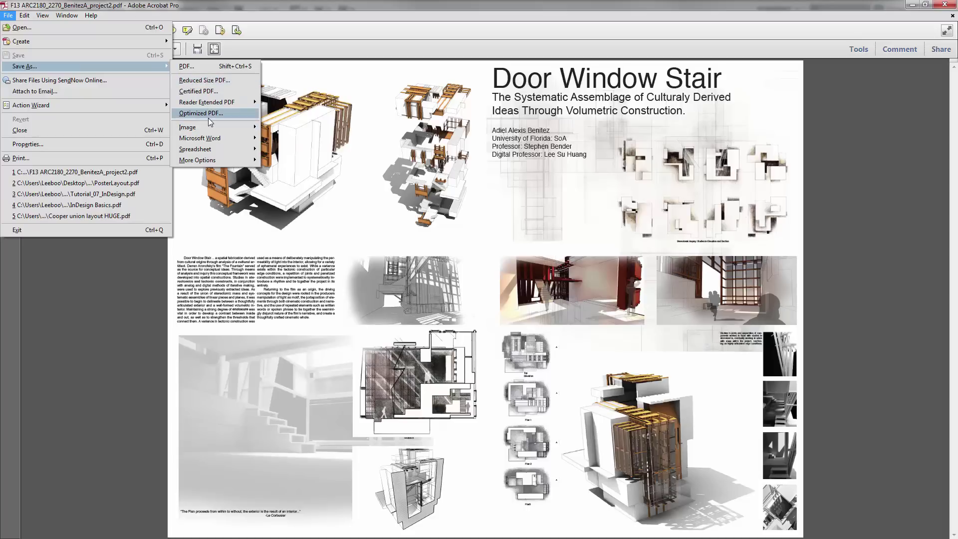
click(221, 81)
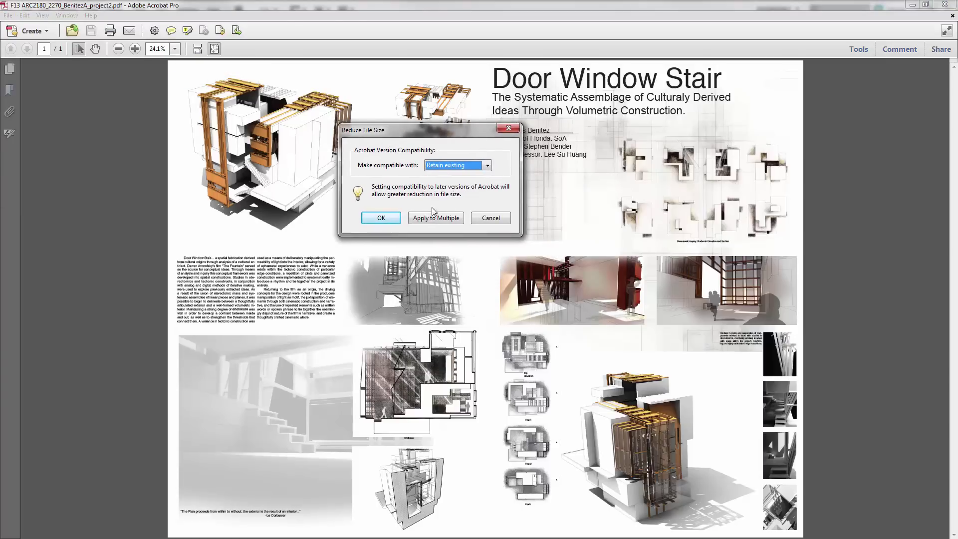
click(381, 218)
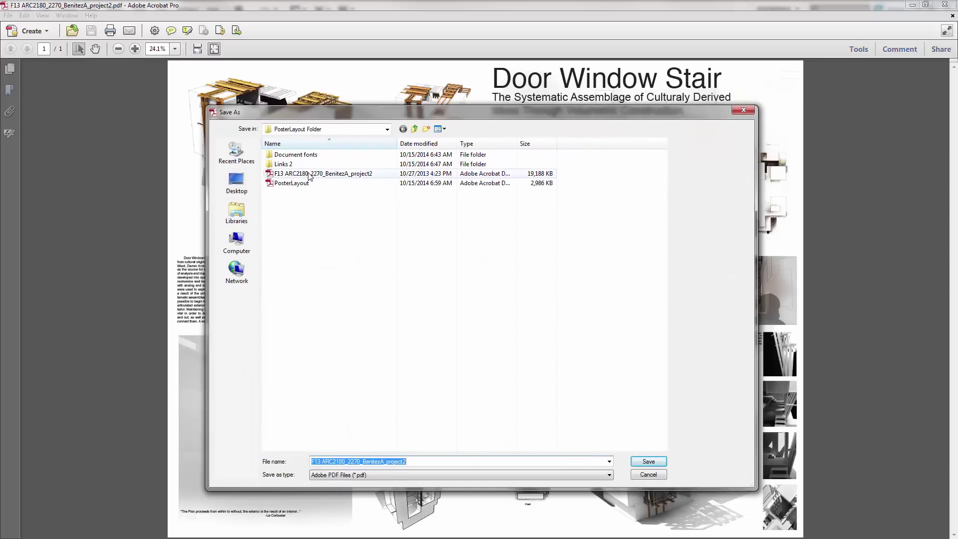
click(421, 460)
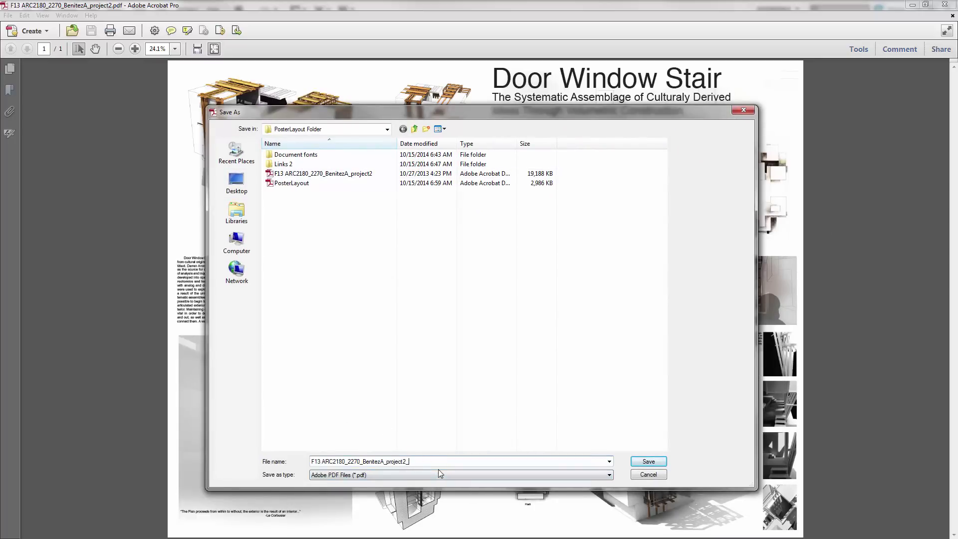
text(_R)
click(654, 463)
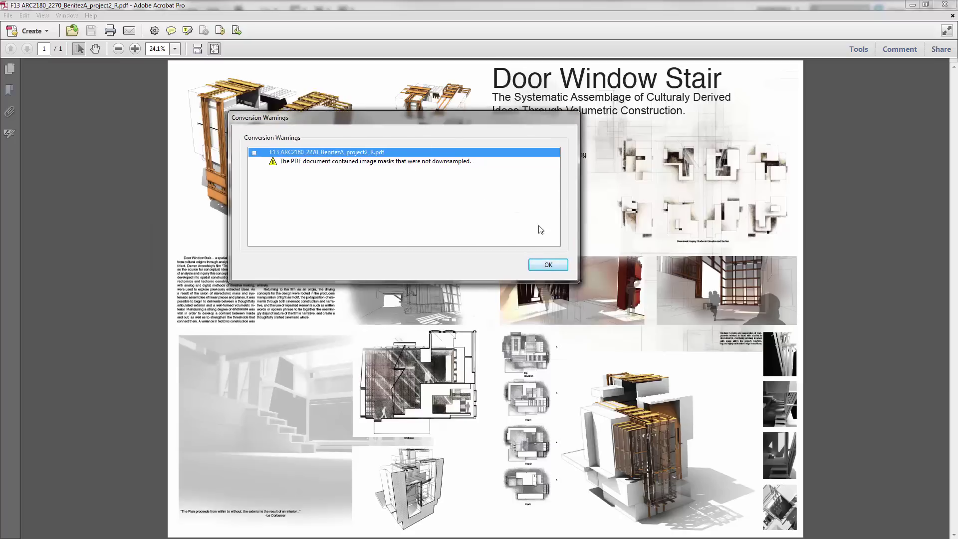
click(548, 265)
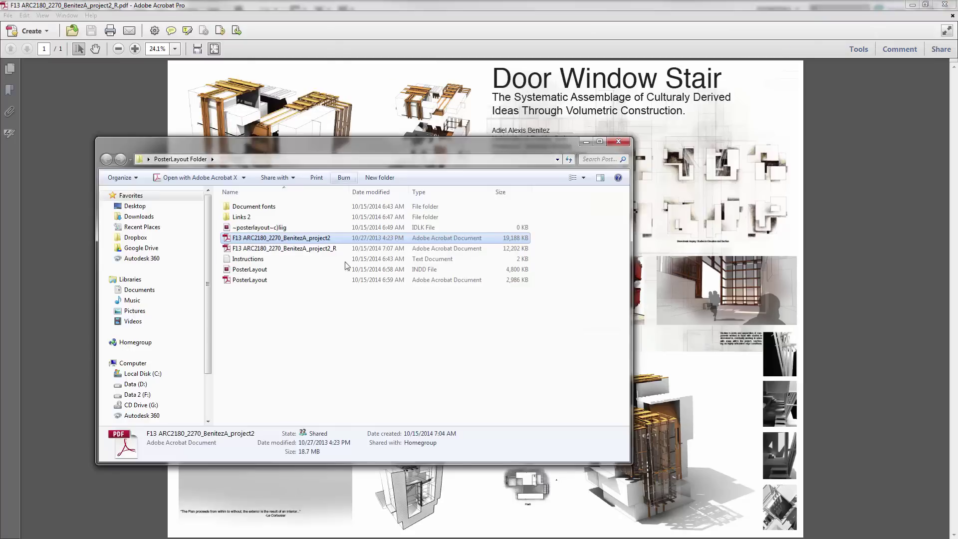
- Check the project2_R PDF's 11.9 MB size and close the reduced copy in Acrobat
click(352, 337)
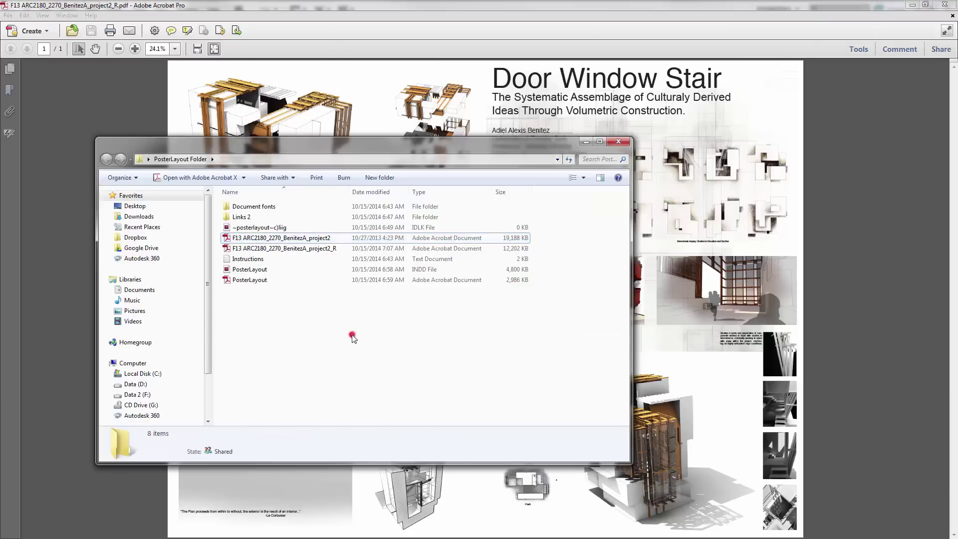
click(305, 248)
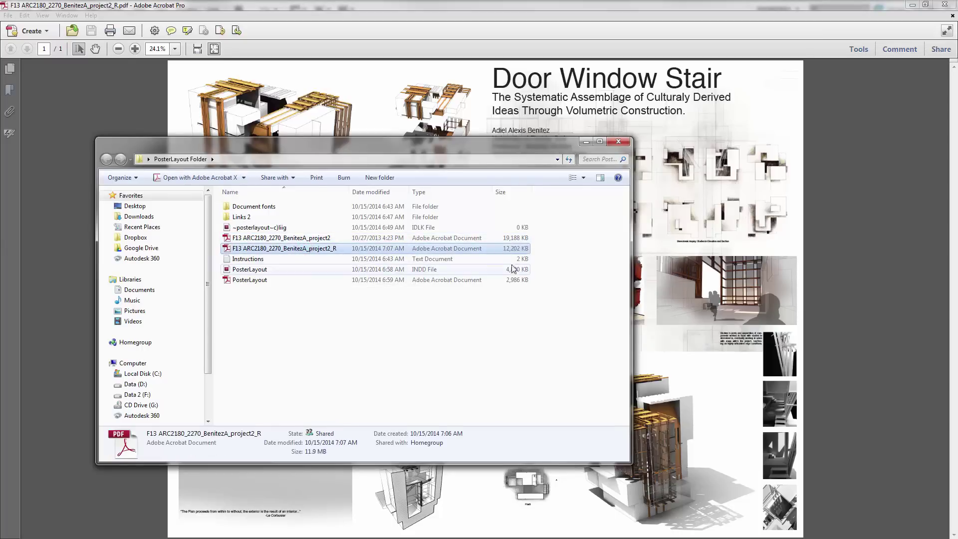
click(950, 8)
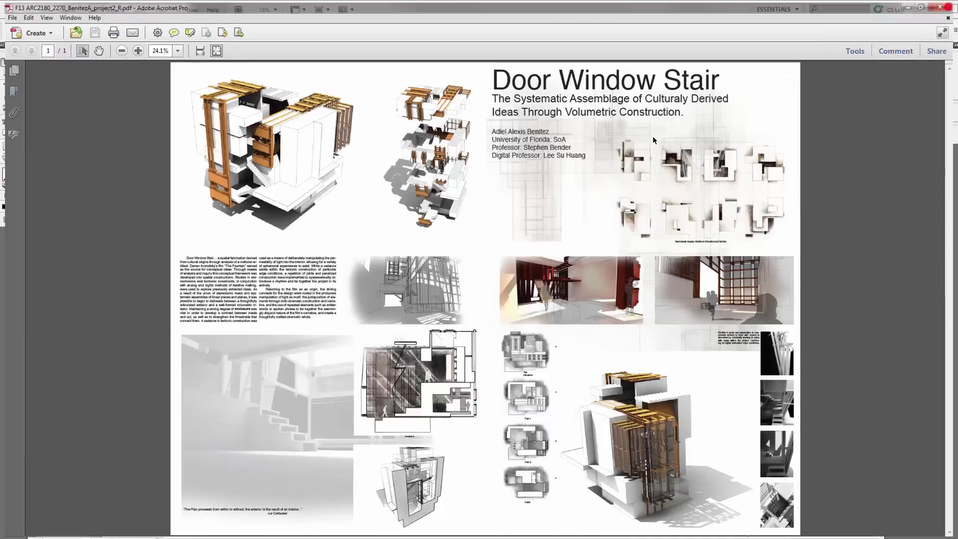
click(516, 380)
click(293, 249)
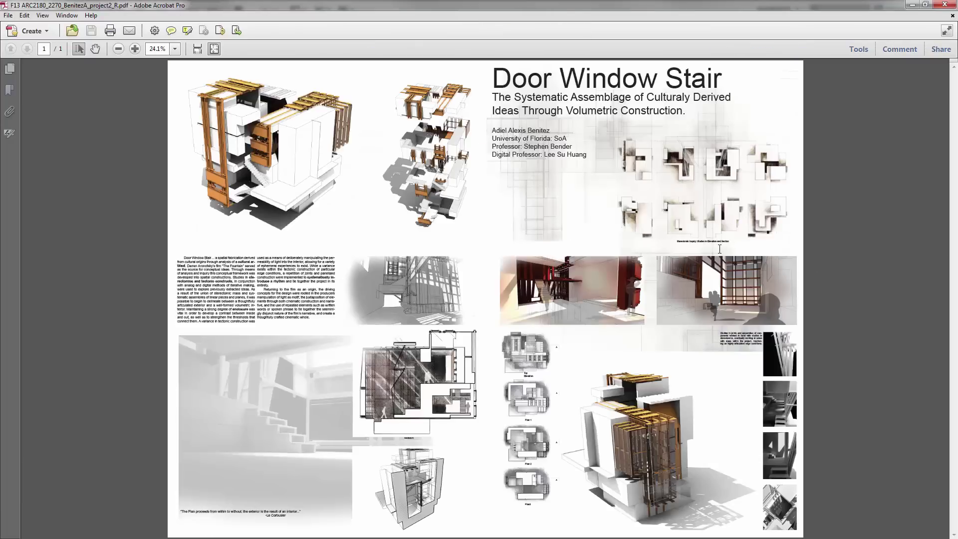
click(944, 4)
- Recompare the _R size, then select the original F13 project2 PDF to reopen it
click(409, 337)
click(512, 249)
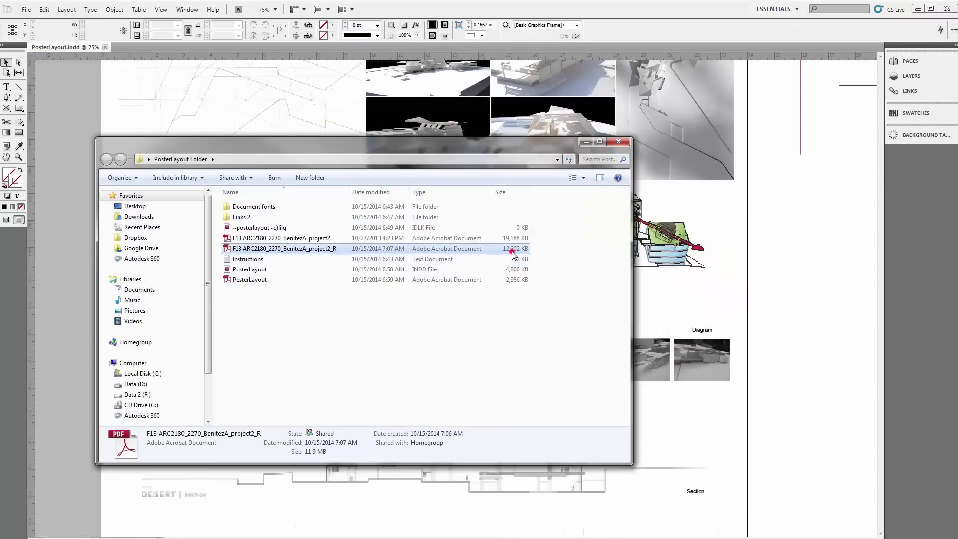
click(316, 329)
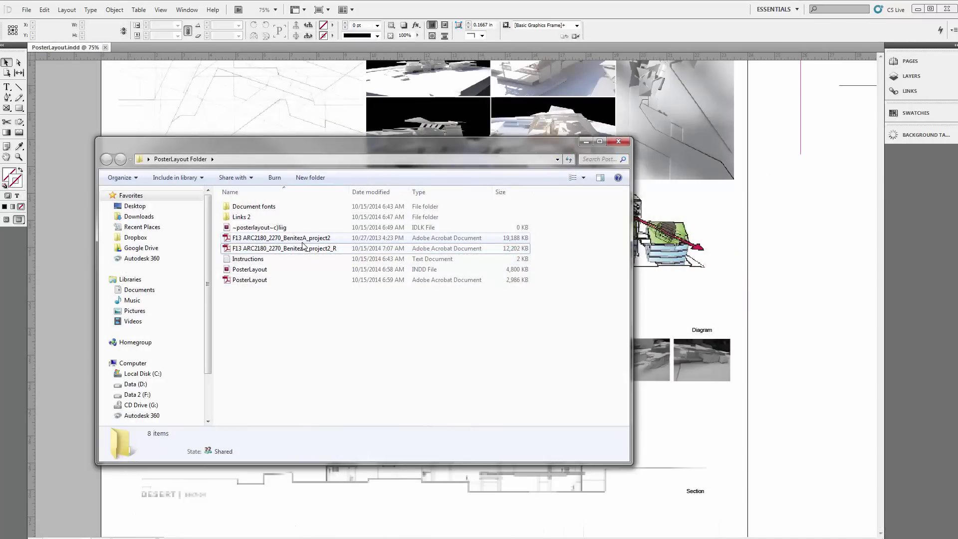
click(301, 239)
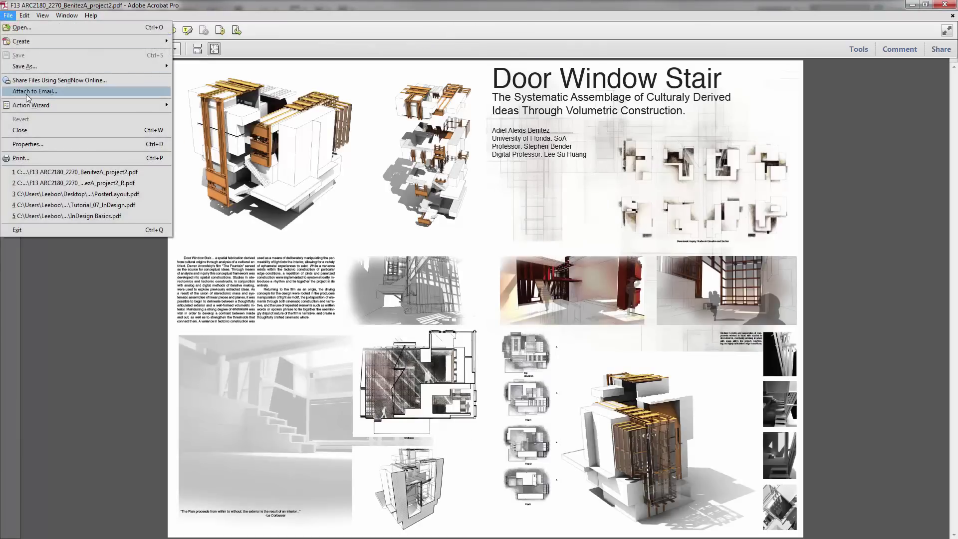
- Open PDF Optimizer and keep colour images at 150 ppi with Medium JPEG quality
mouse_move(38, 72)
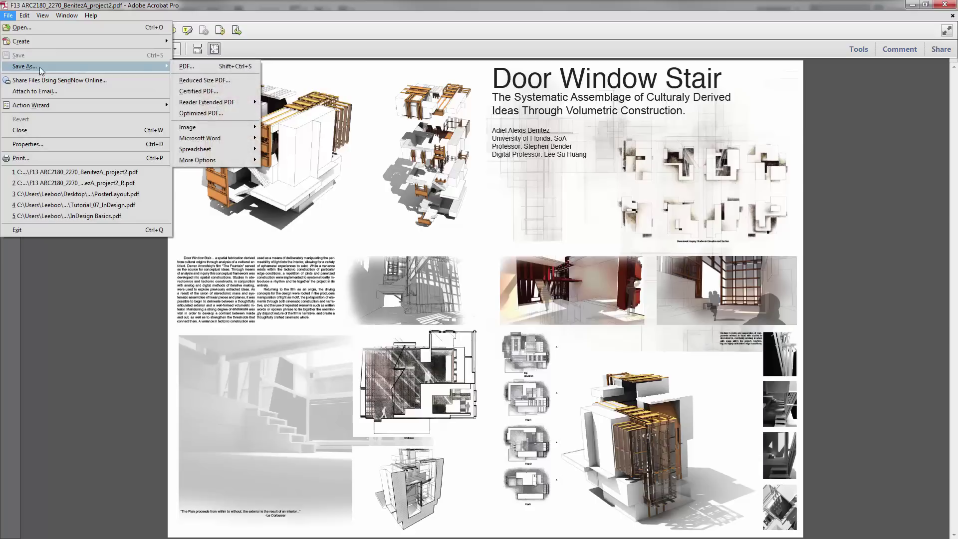
click(213, 115)
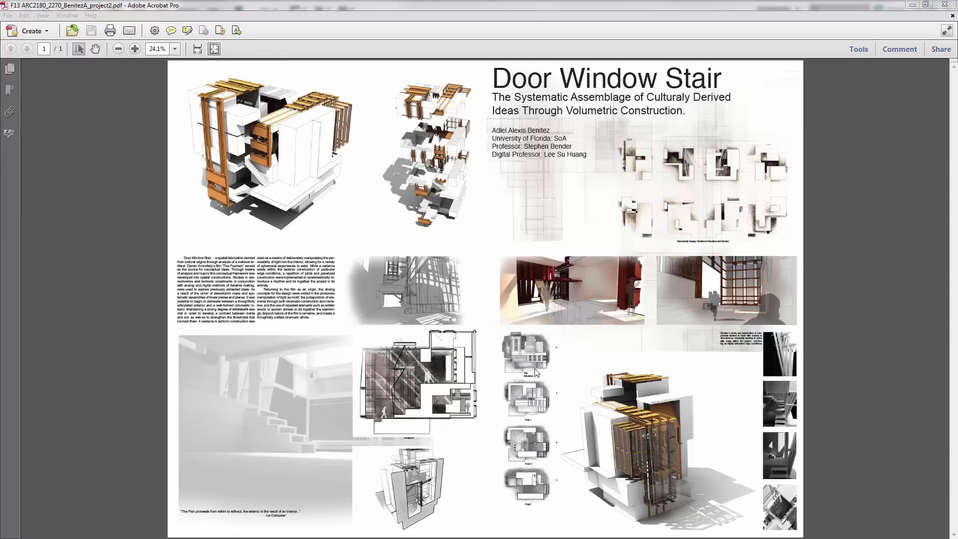
drag(14, 193, 420, 113)
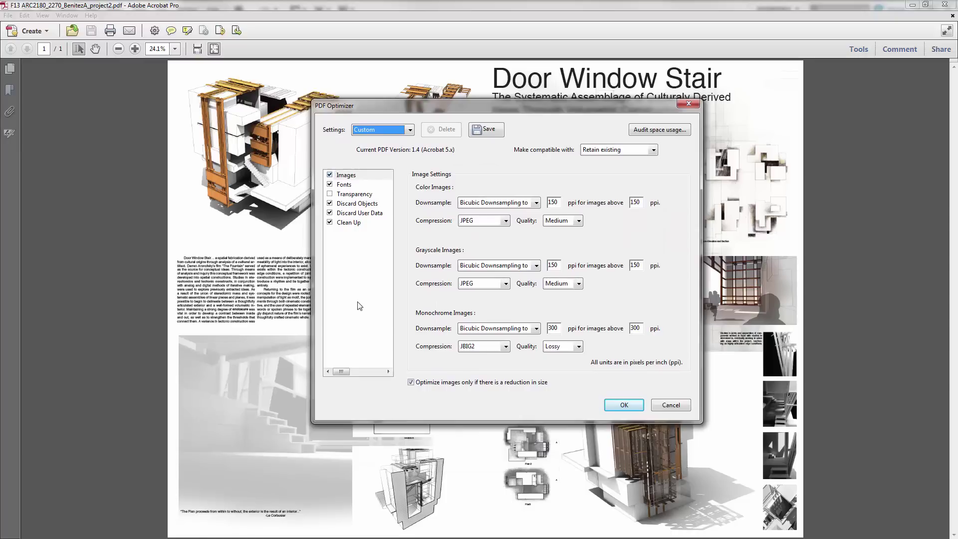
click(350, 325)
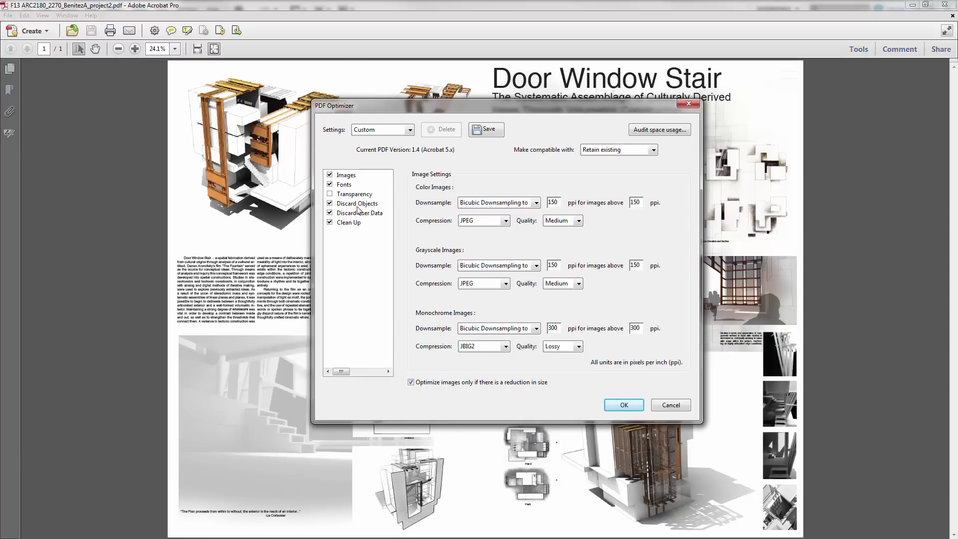
click(355, 175)
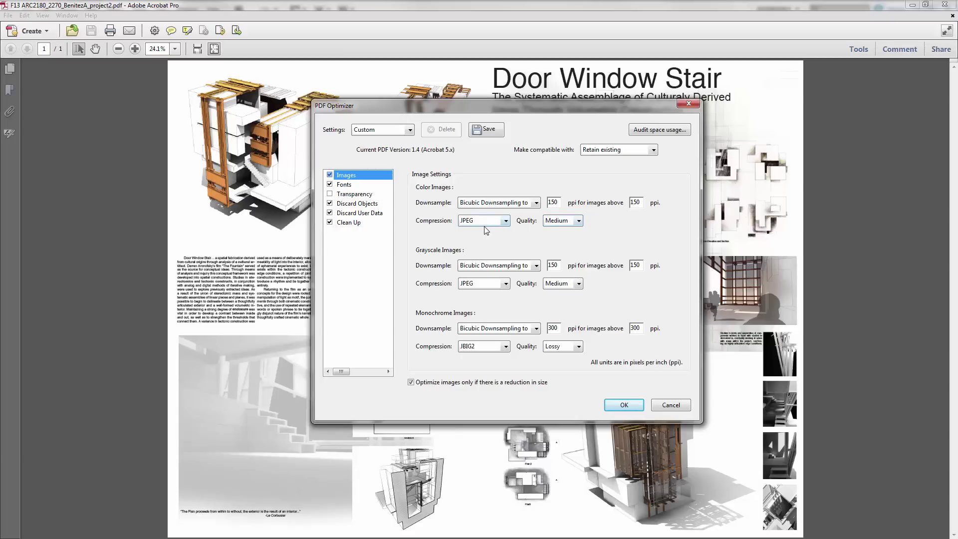
click(576, 222)
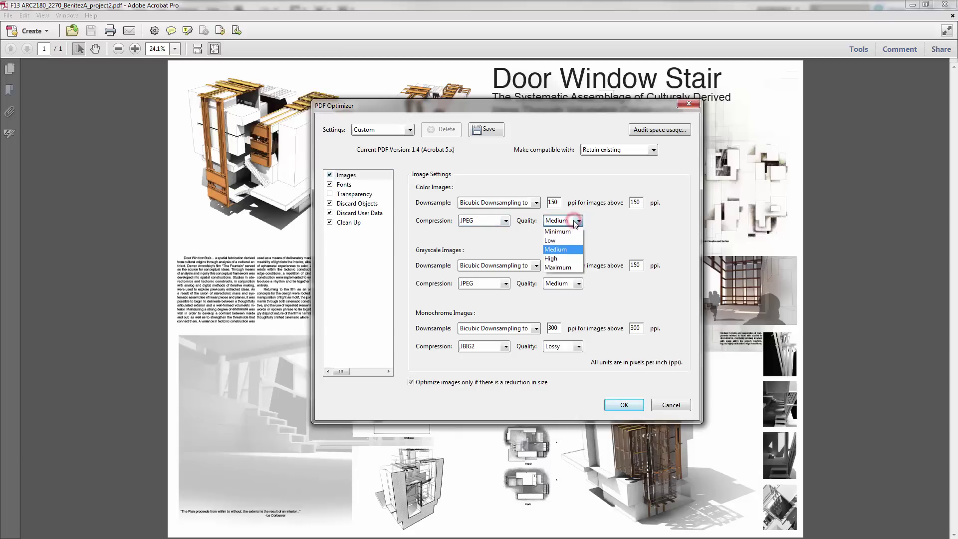
click(578, 221)
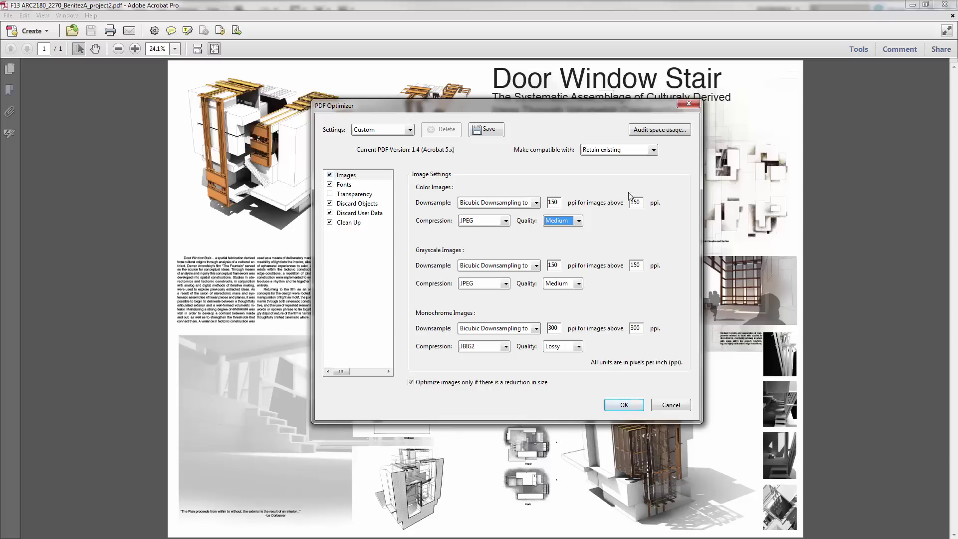
double_click(553, 202)
- Review the Clean Up and Discard User Data panels, keeping document information and metadata discarded
click(618, 248)
click(379, 263)
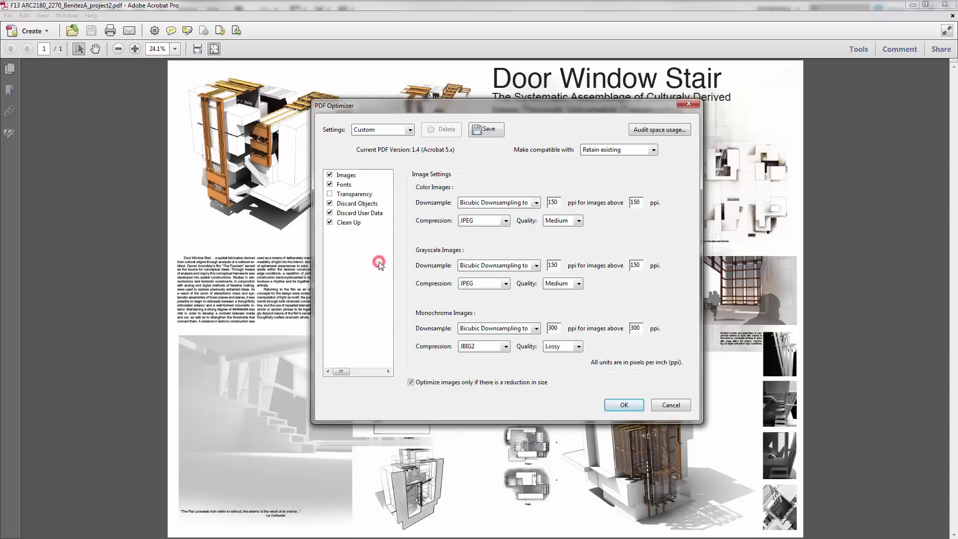
click(349, 222)
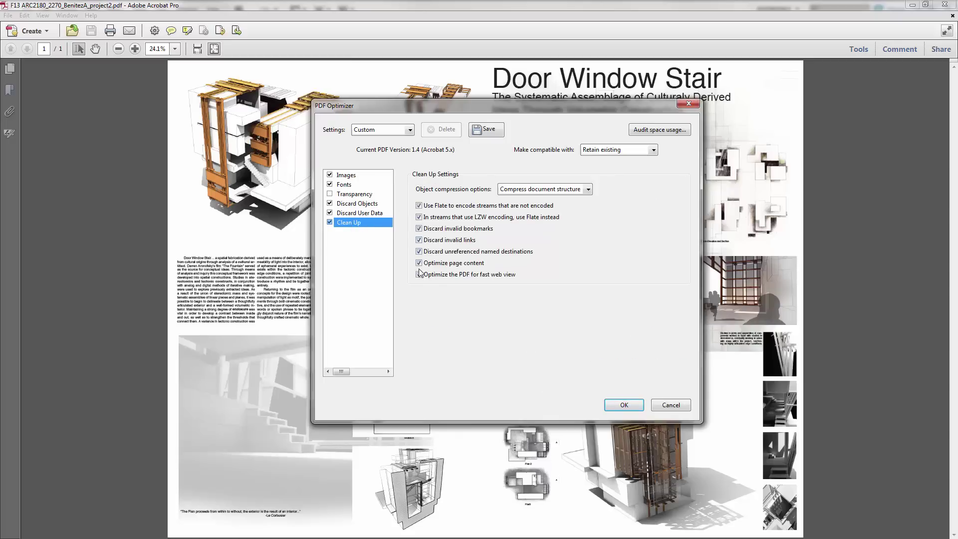
click(368, 214)
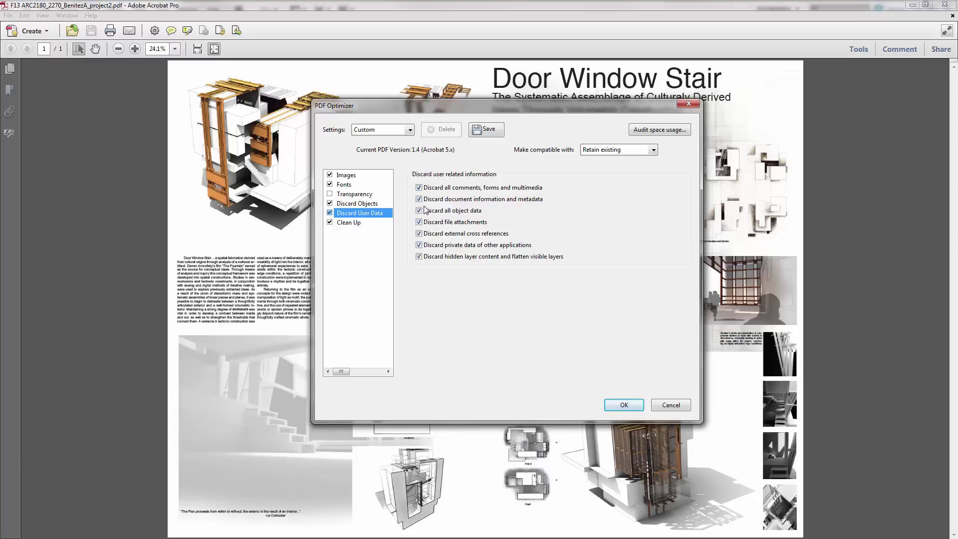
click(458, 200)
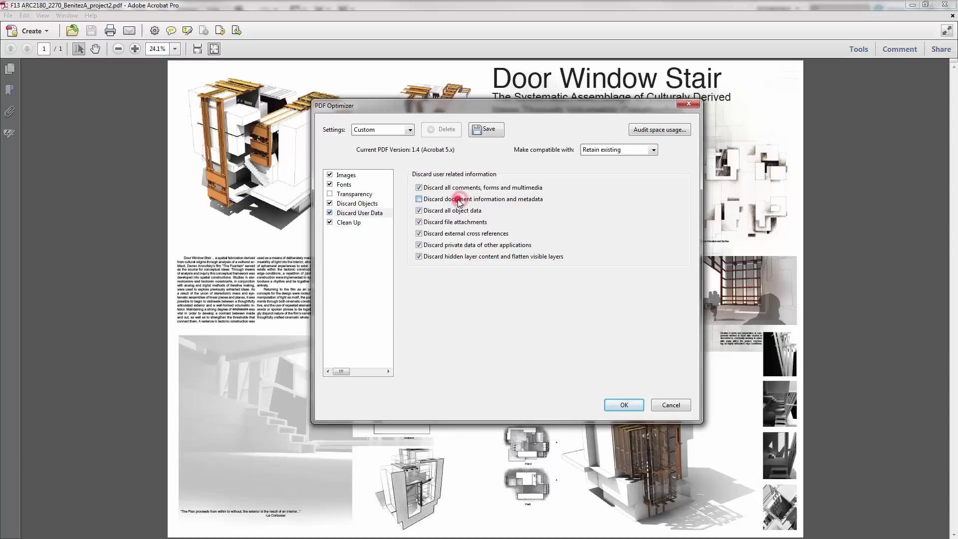
click(458, 200)
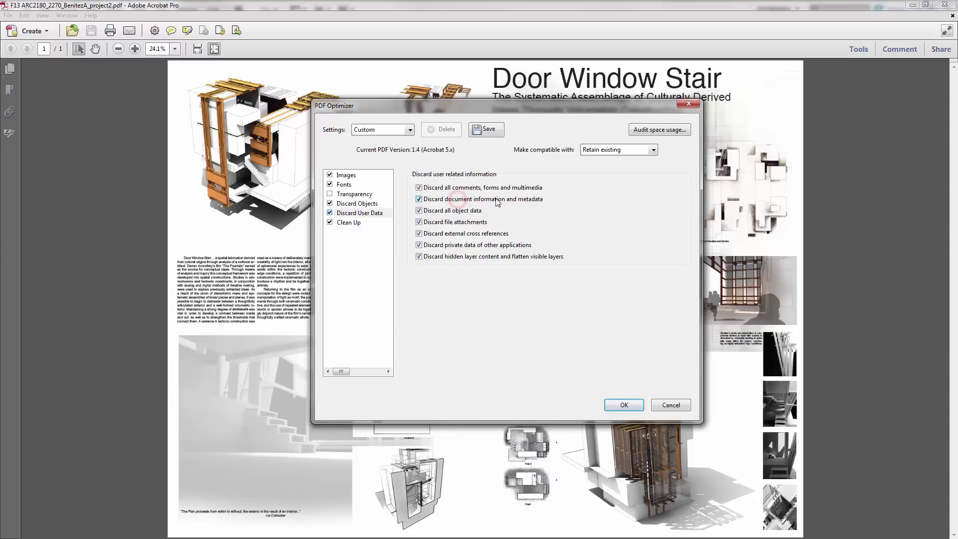
- Look through the Discard Objects, Transparency and Fonts panels, then accept the optimizer settings
click(359, 204)
click(359, 195)
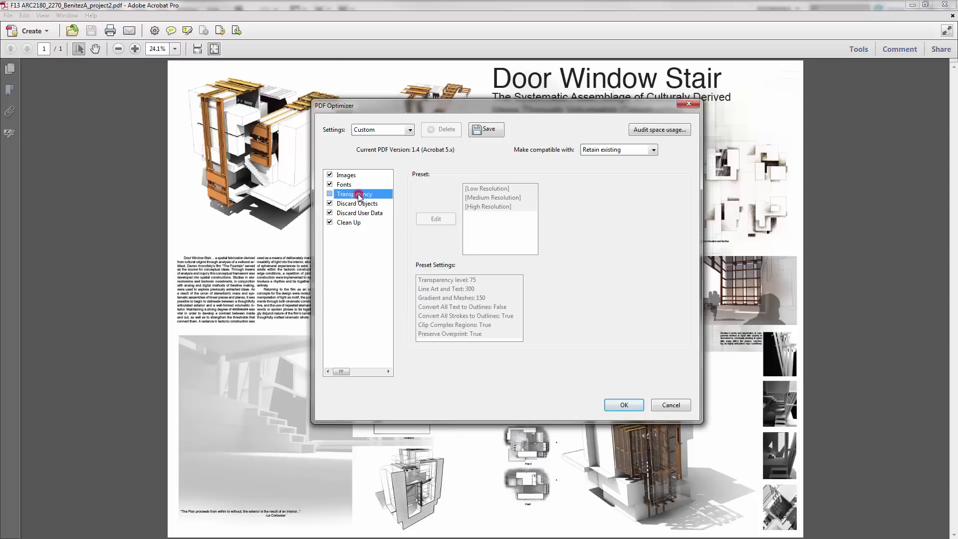
click(346, 185)
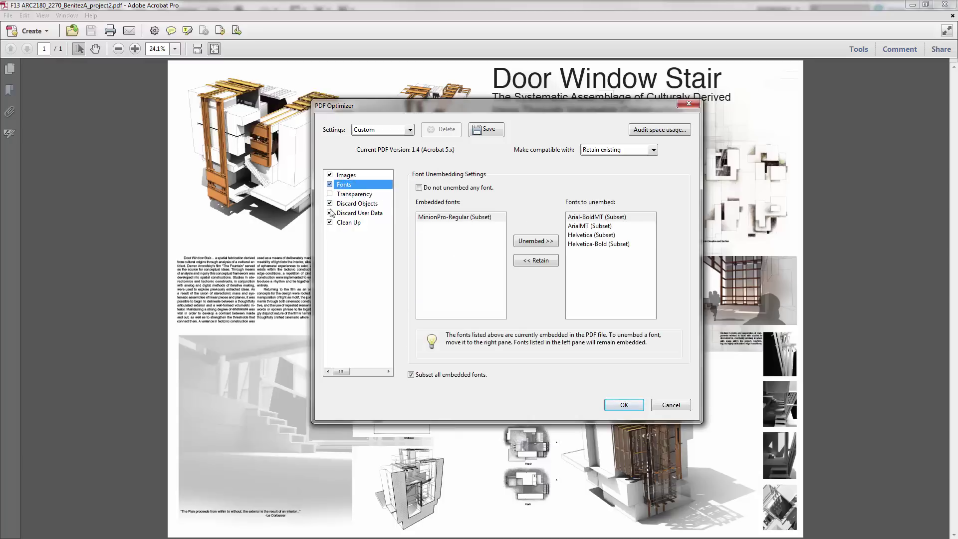
click(361, 204)
click(351, 185)
click(364, 225)
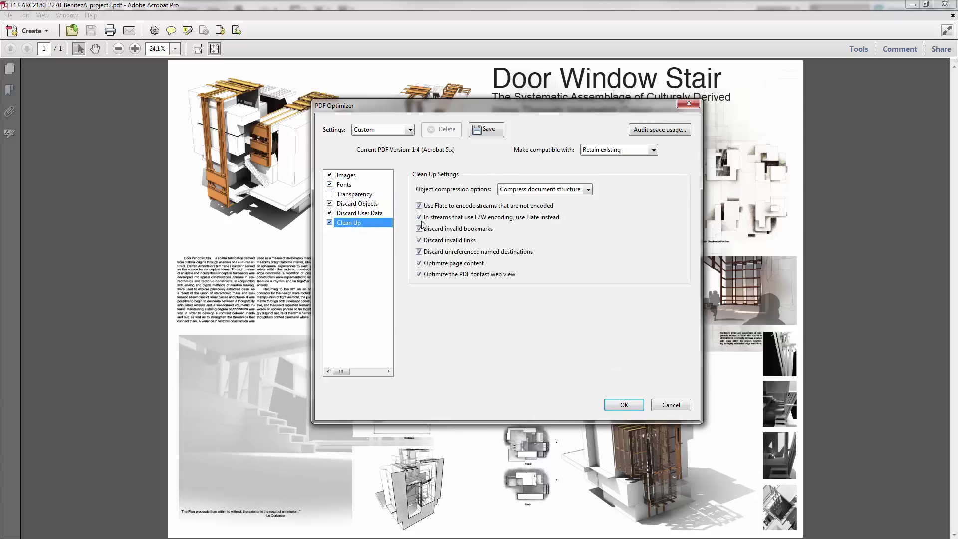
click(365, 203)
click(360, 212)
click(354, 223)
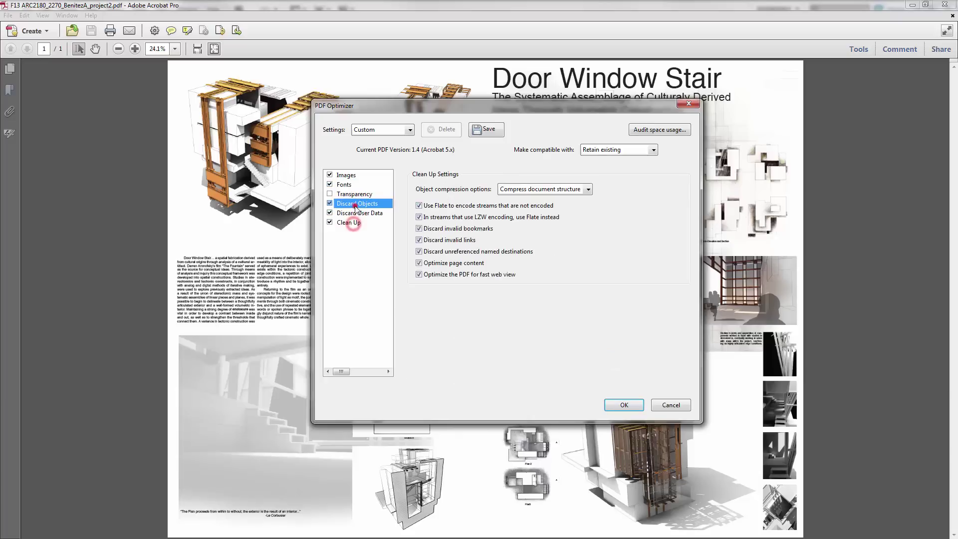
click(357, 213)
click(355, 223)
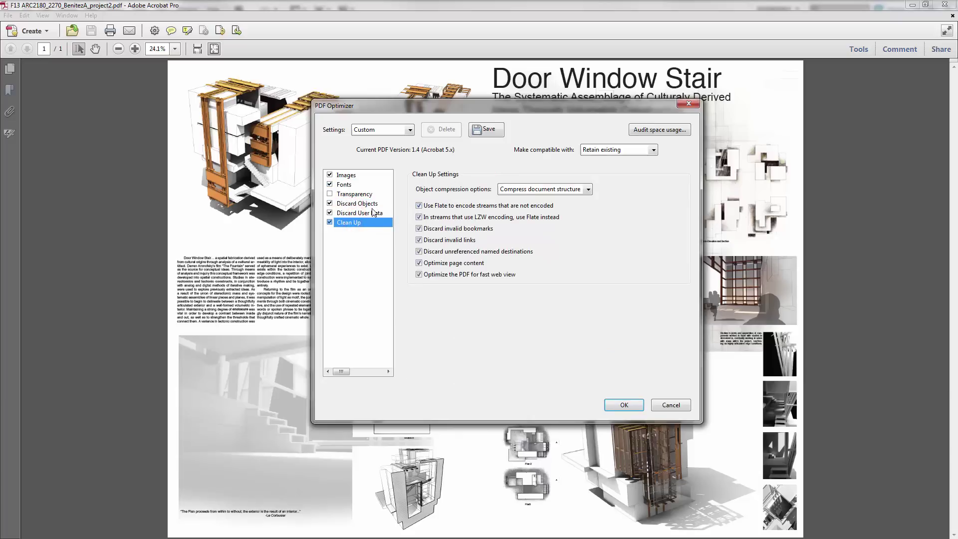
click(372, 213)
click(367, 203)
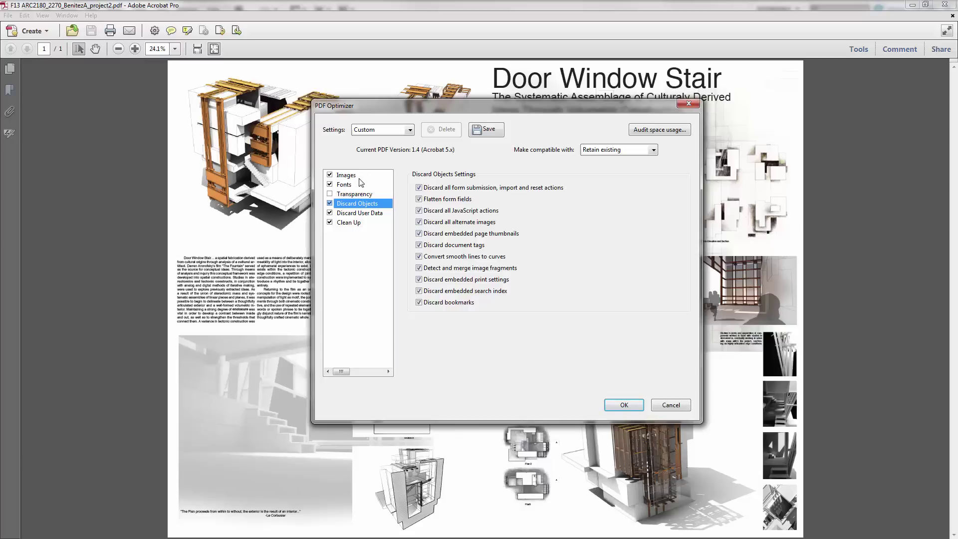
click(623, 405)
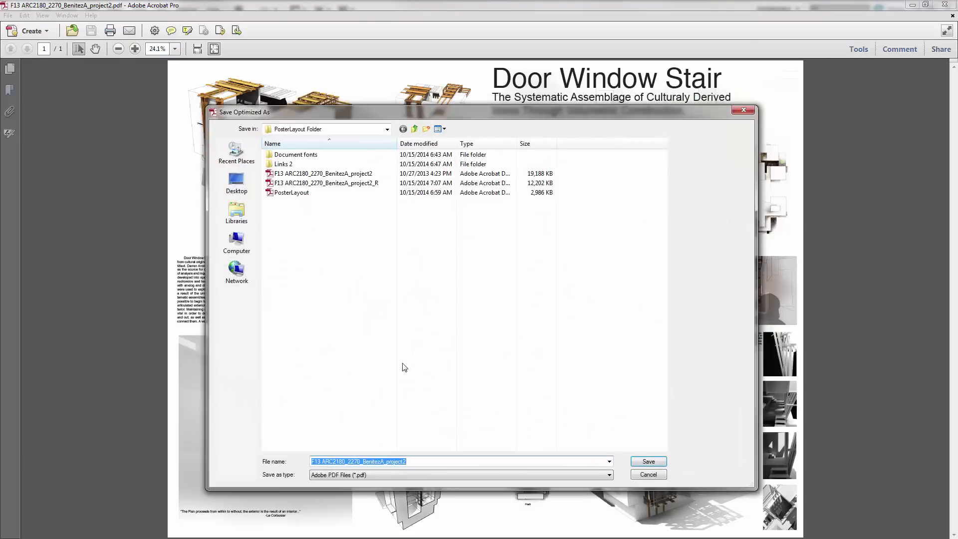
- Save the optimized copy as F13 ARC2180_2270_BenitezA_project2_S
key(End)
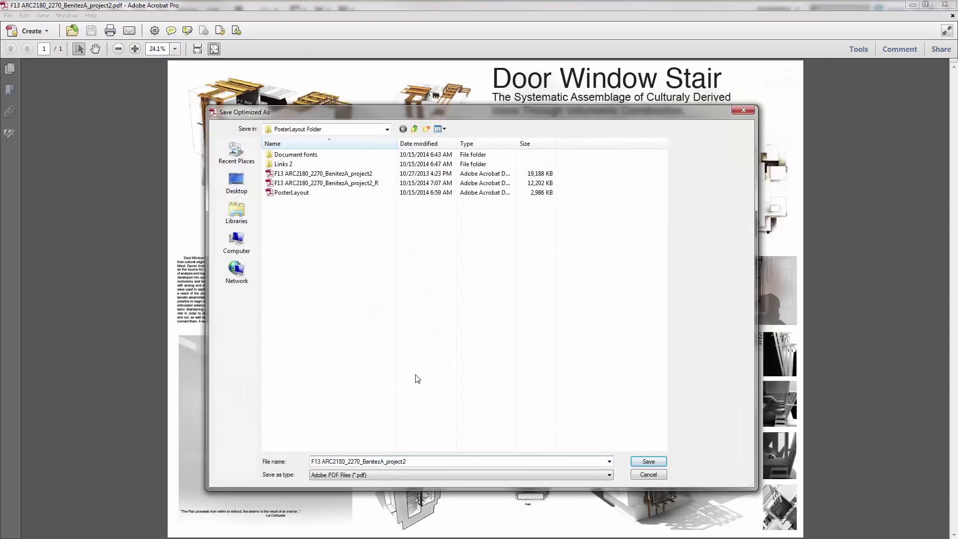
text(_S)
click(638, 460)
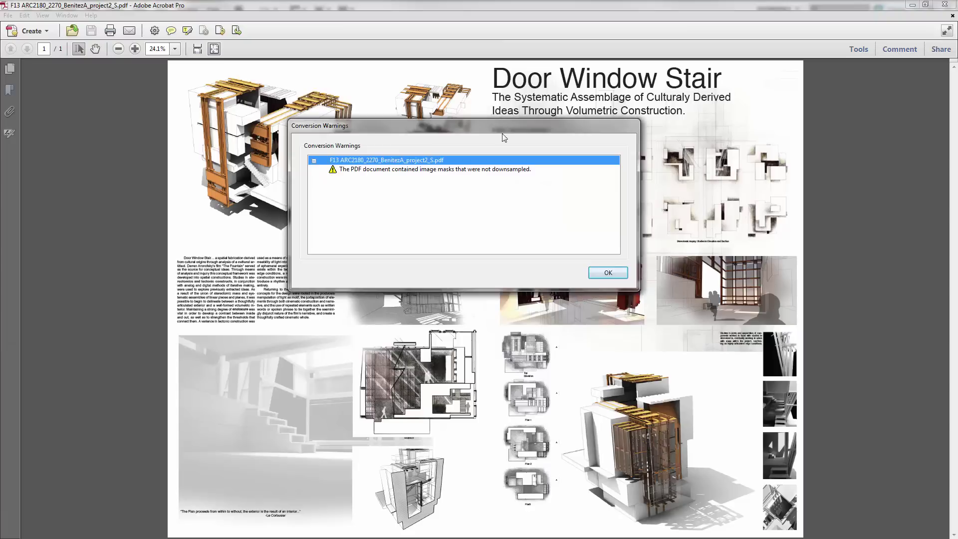
- Dismiss the image-mask warning and confirm the _S PDF is 7,132 KB in Explorer
click(612, 273)
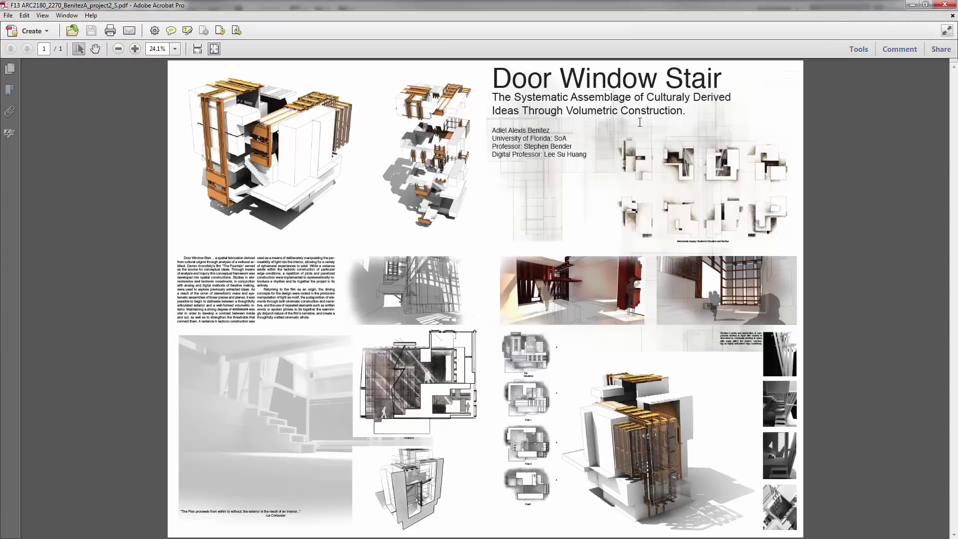
key(alt+Tab)
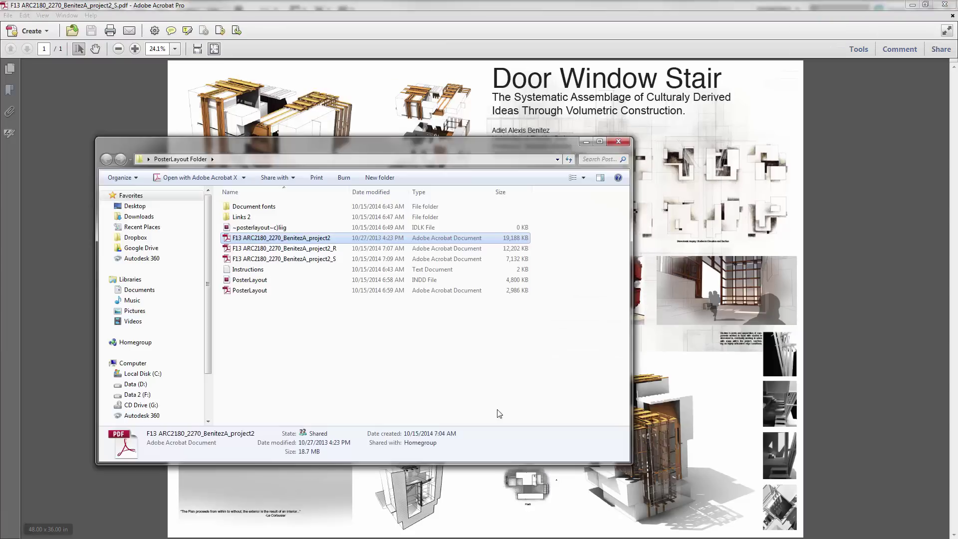
click(309, 259)
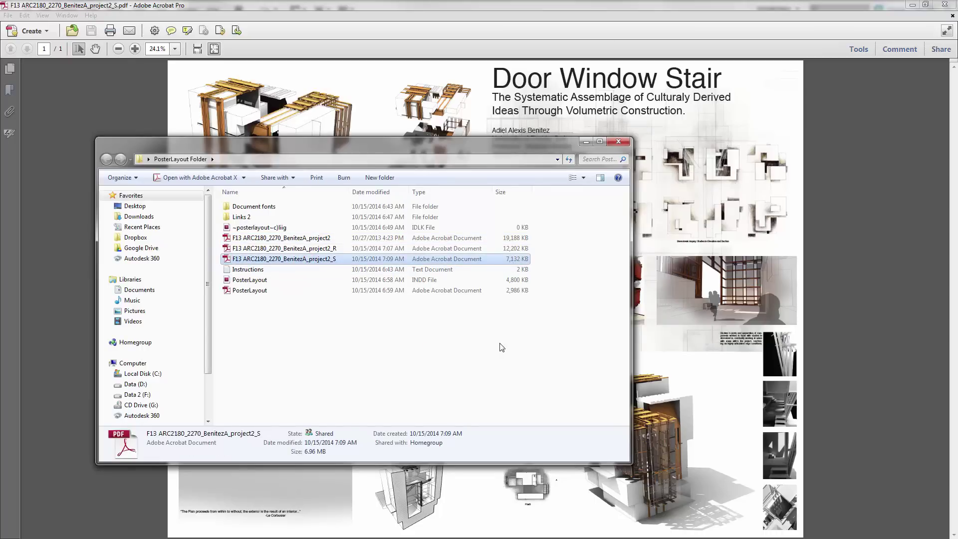
- Reopen PDF Optimizer on the poster, cancel the extra save, and close Acrobat
click(300, 4)
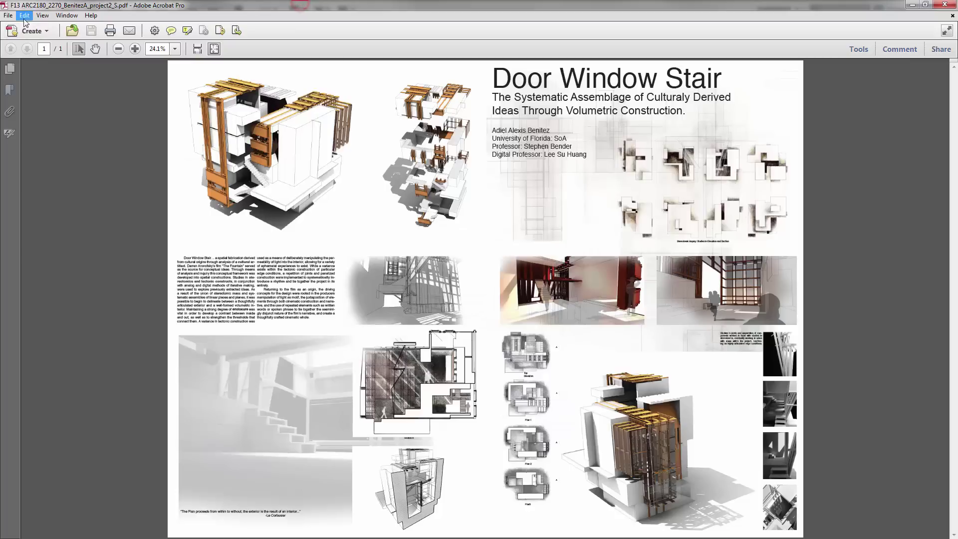
click(8, 15)
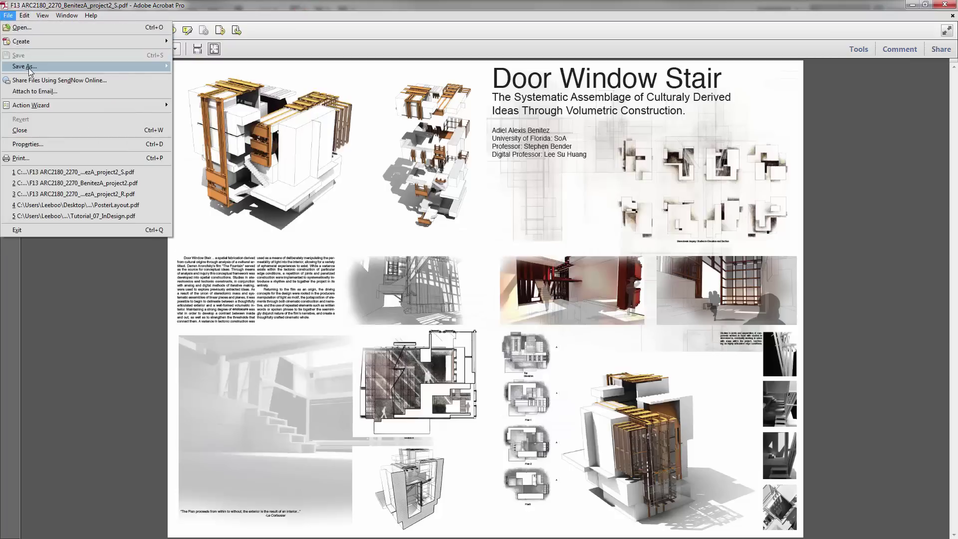
mouse_move(30, 69)
click(223, 116)
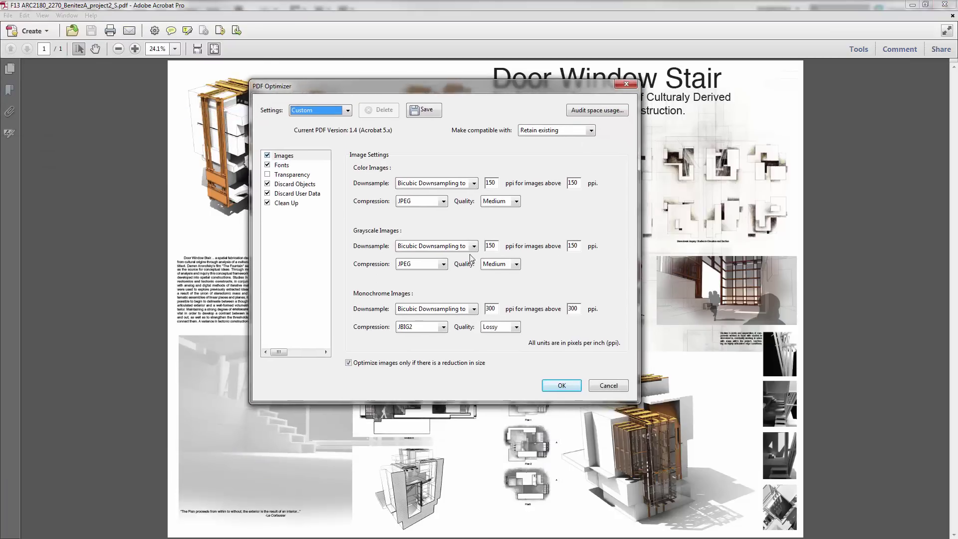
double_click(492, 183)
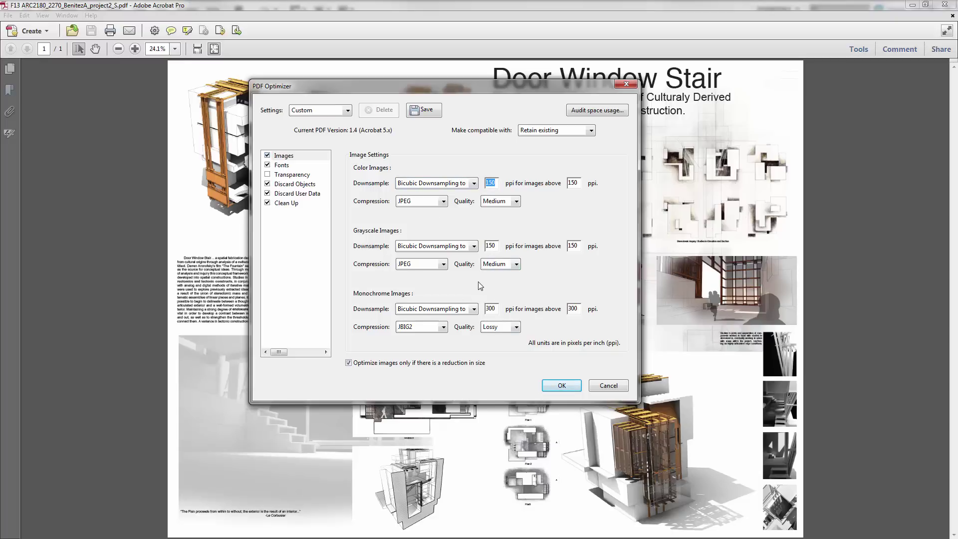
click(558, 386)
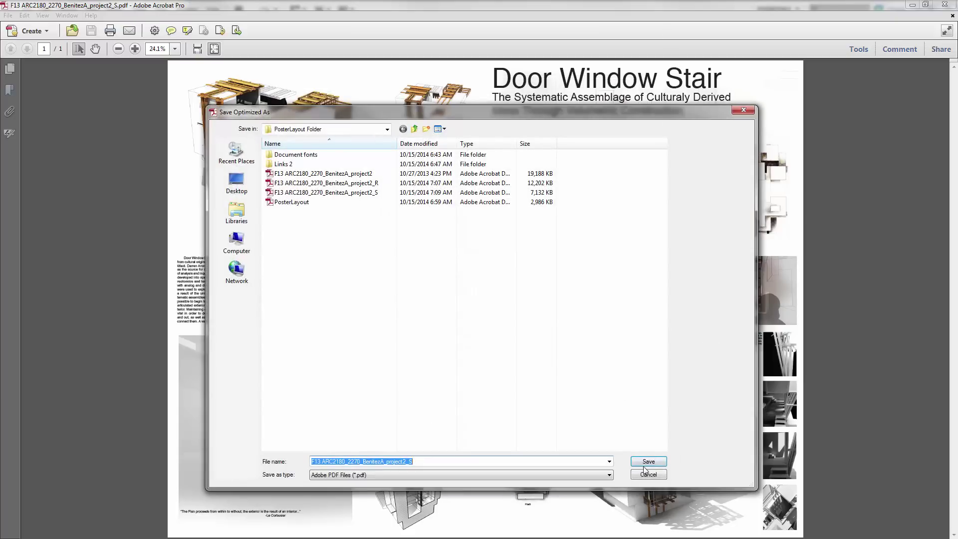
click(645, 473)
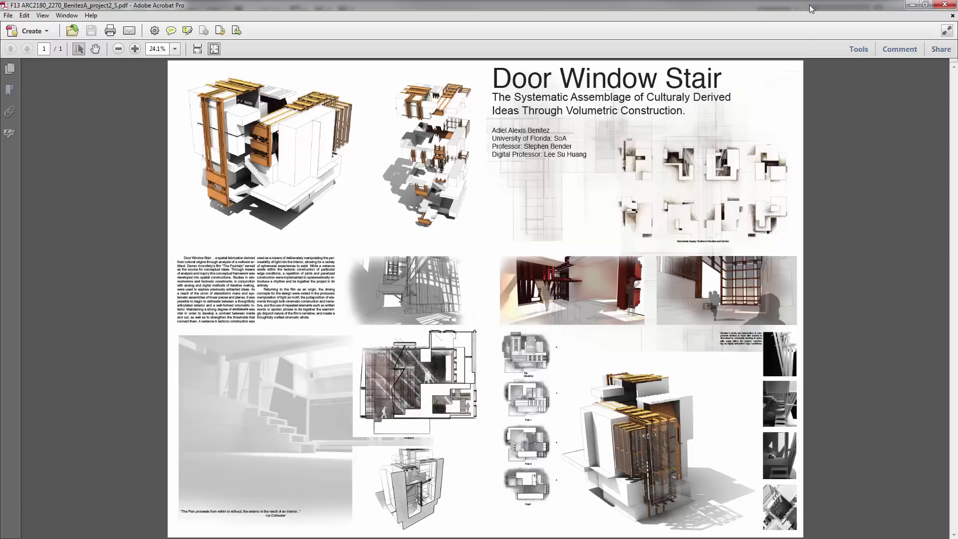
click(945, 6)
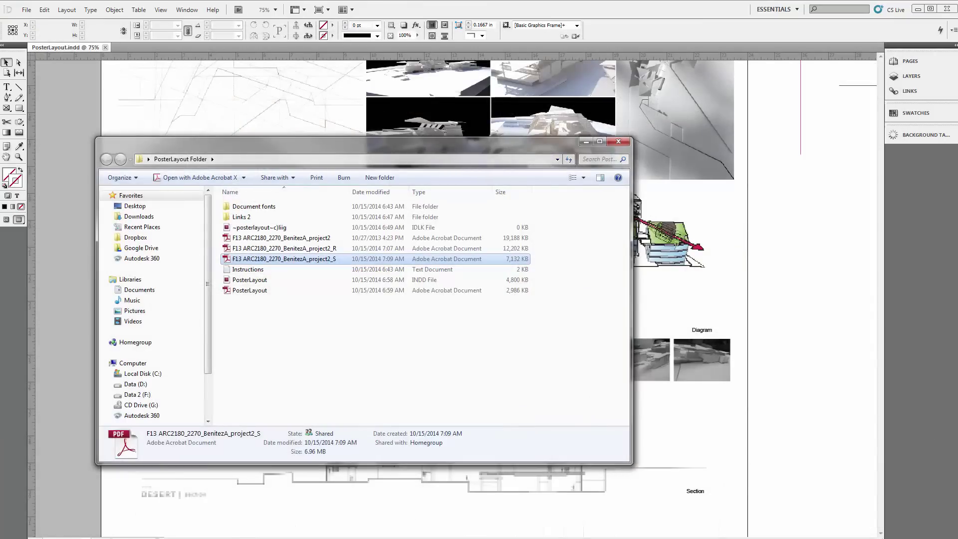